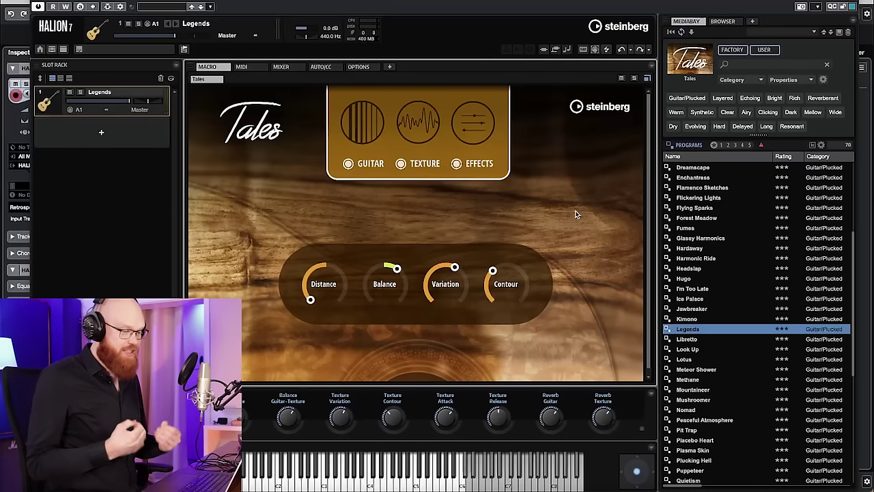
Browse the instrument library and look through the Tales sound settings and the available instruments, including FM Lab
left_click(730, 48)
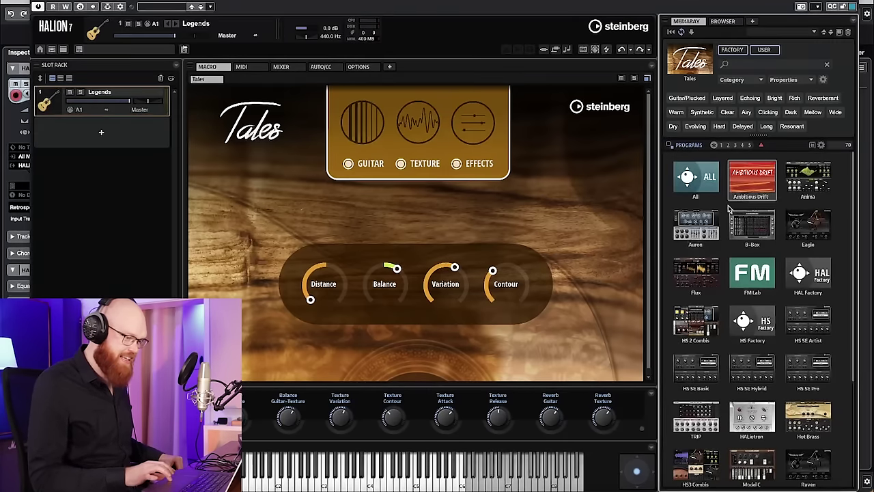
scroll(751, 279, "down", 3)
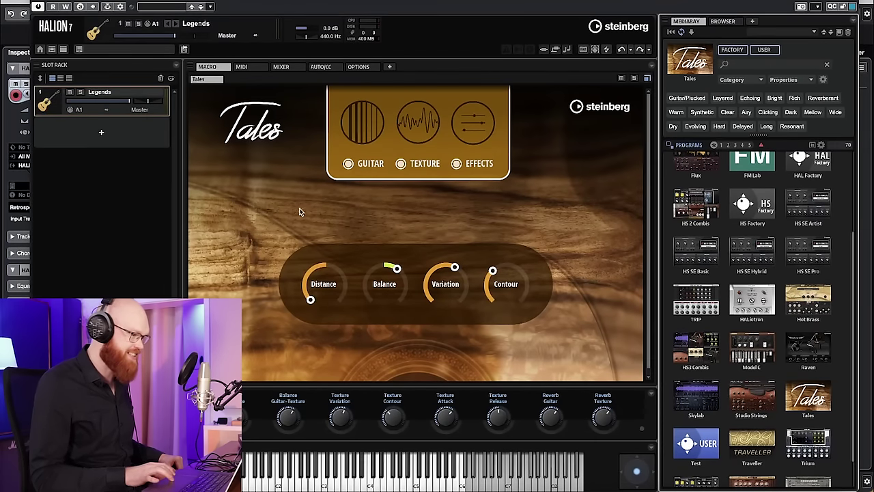
left_click(417, 126)
left_click(437, 242)
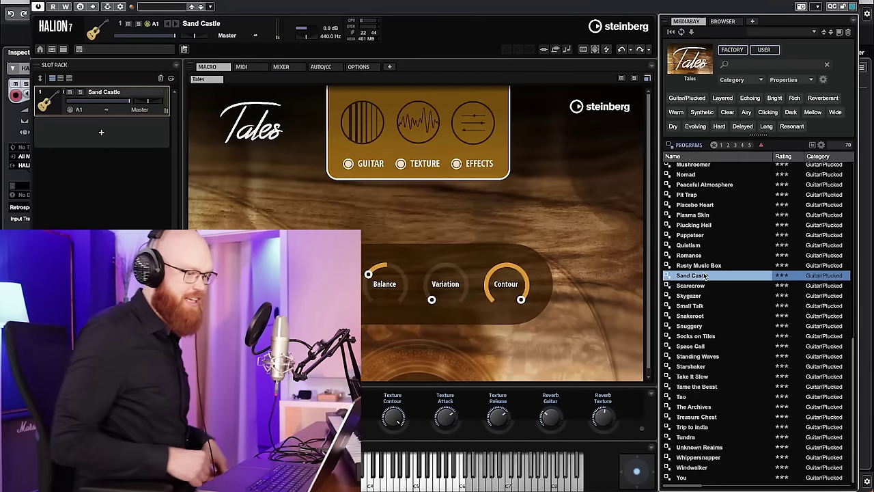
left_click(690, 62)
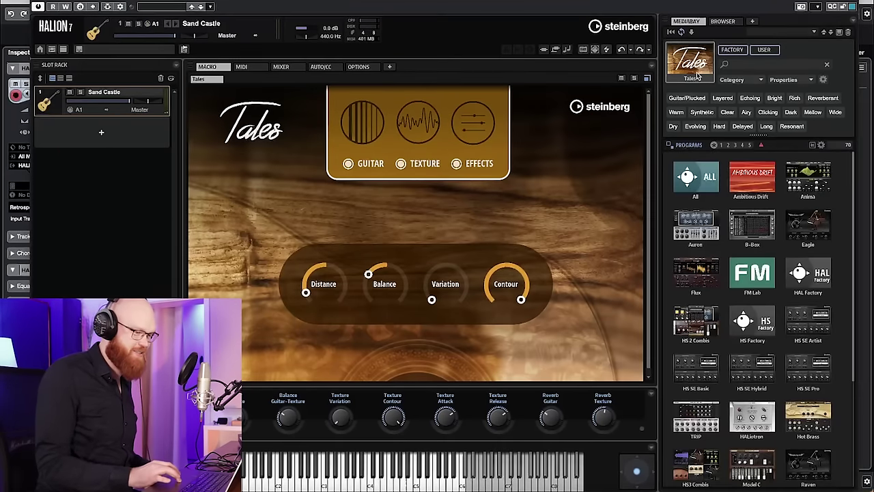
left_click(755, 279)
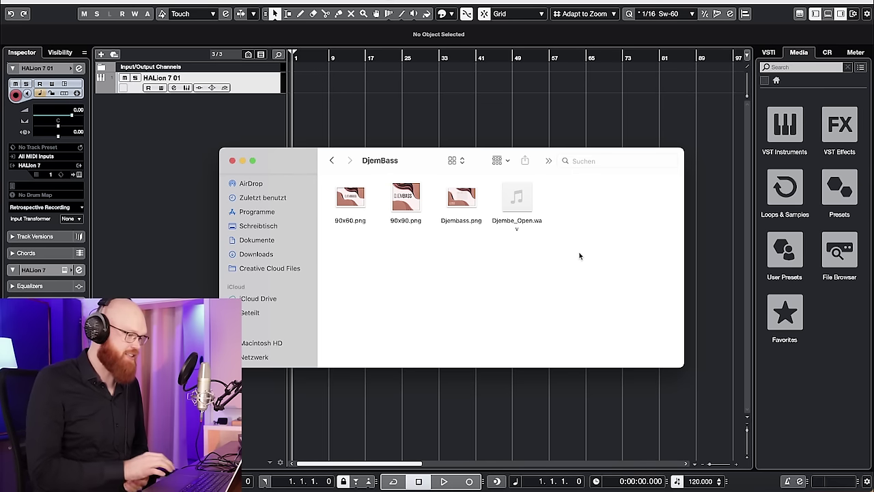
Import Djembe_Open.wav from the DjemBass folder into the project as a new audio track and play it back
left_click(524, 210)
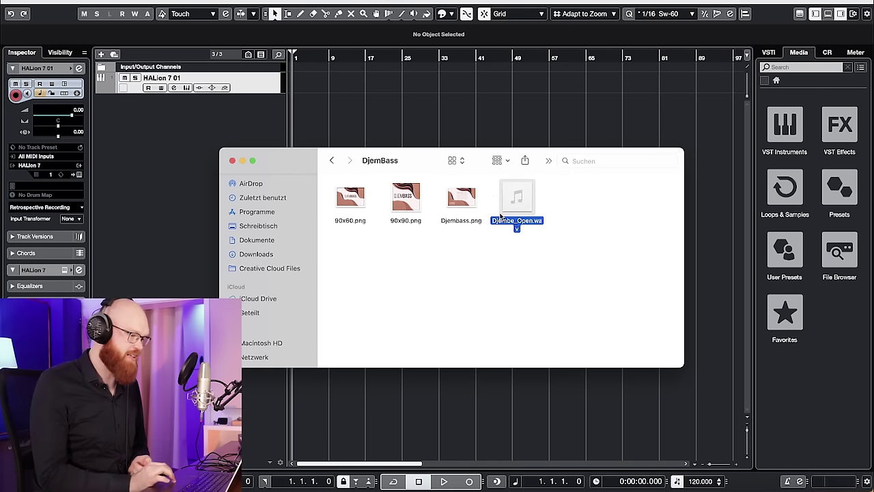
left_click_drag(533, 188, 568, 99)
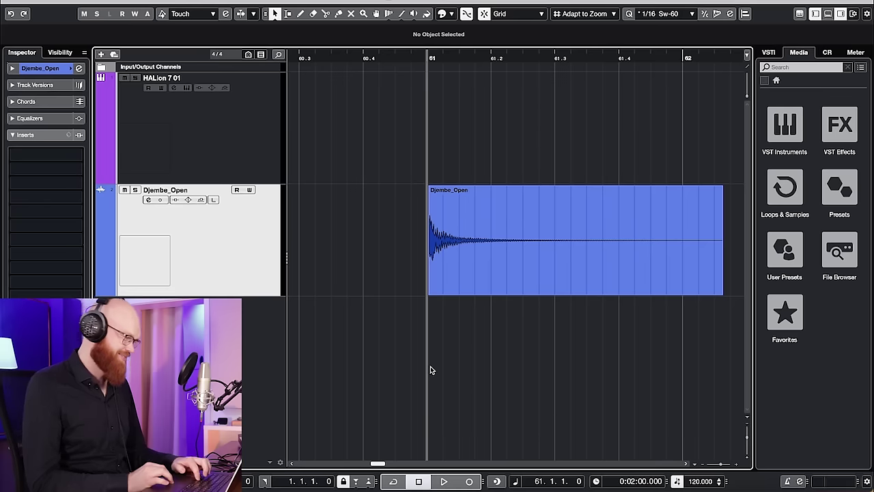
key("space")
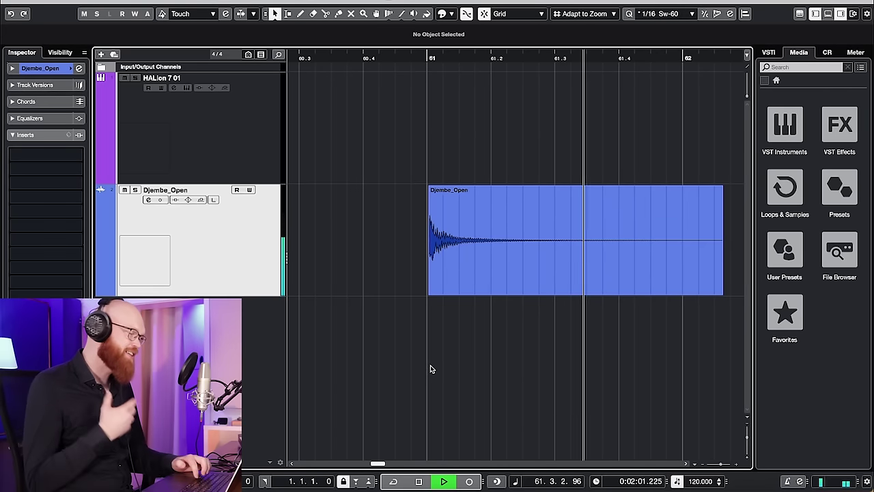
key("space")
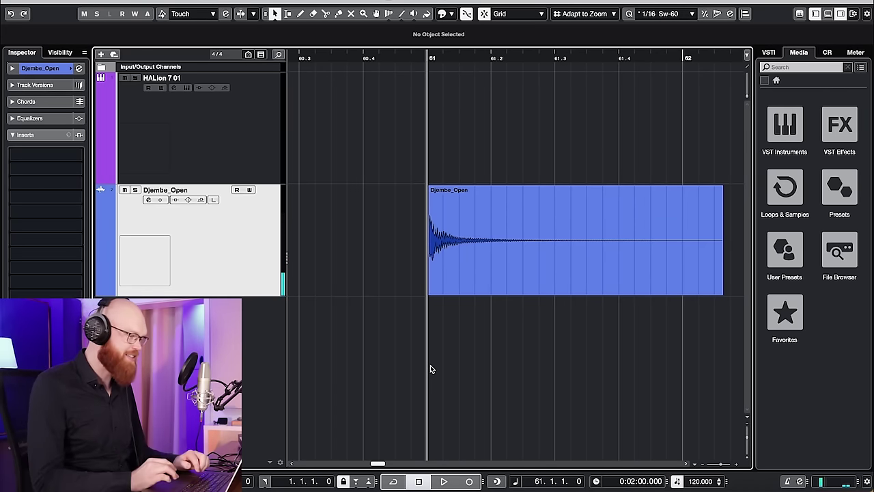
key("space")
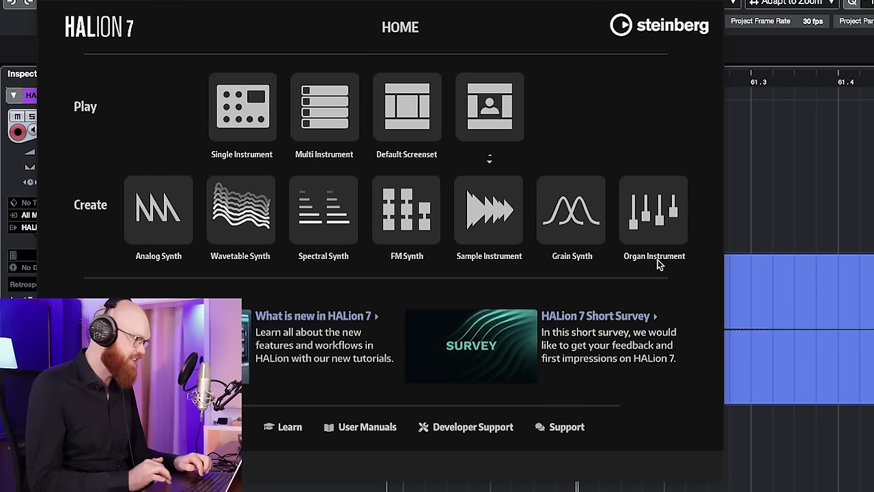
Open HALion's Default Screenset and load the empty Program 1 from the program tree into the first slot
left_click(405, 122)
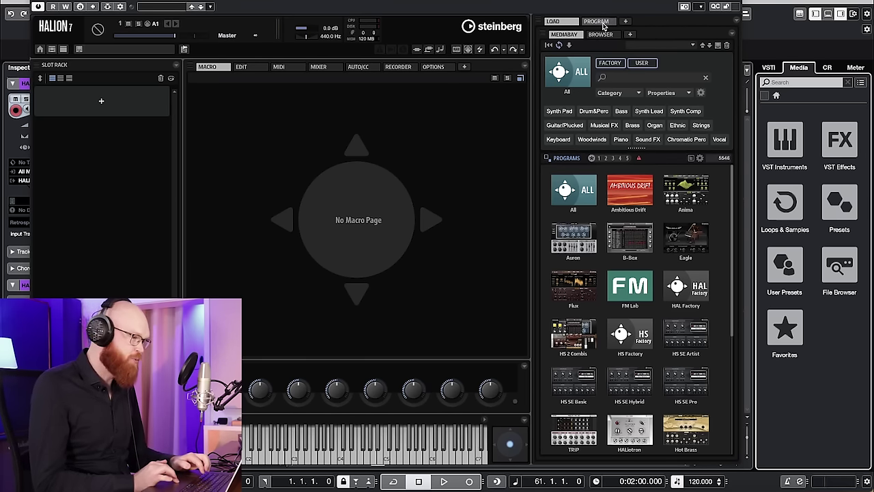
left_click(596, 21)
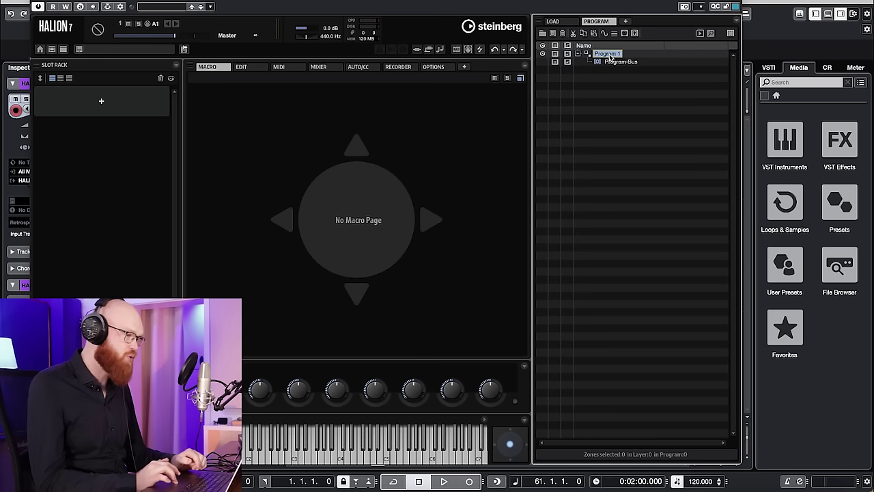
left_click_drag(612, 56, 85, 102)
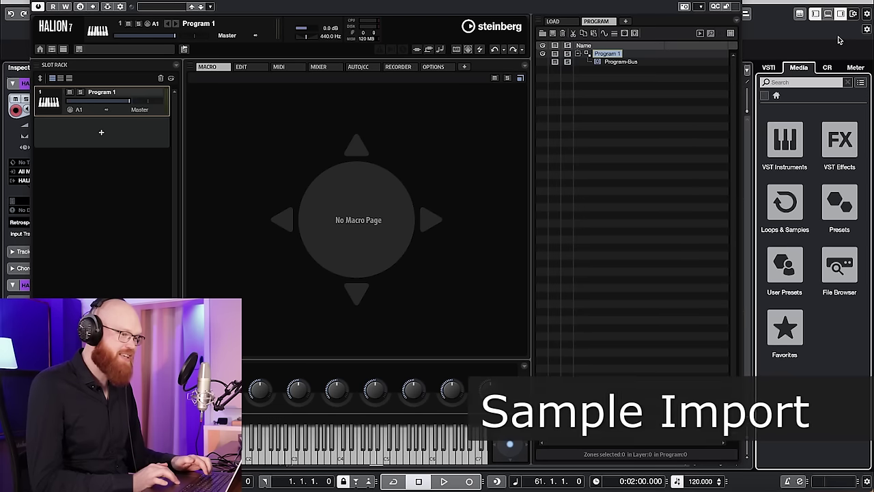
Hide the project's media rack and map the Djembe_Open audio event onto key C3 of Program 1
left_click(841, 14)
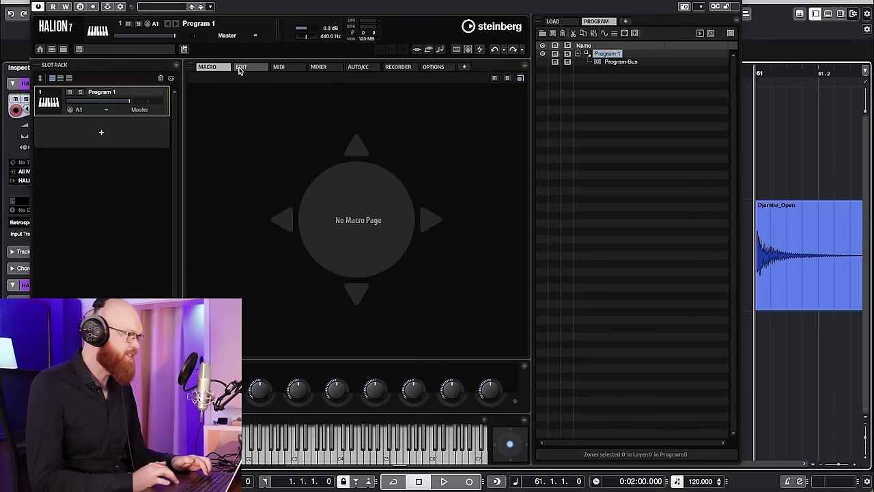
left_click(245, 70)
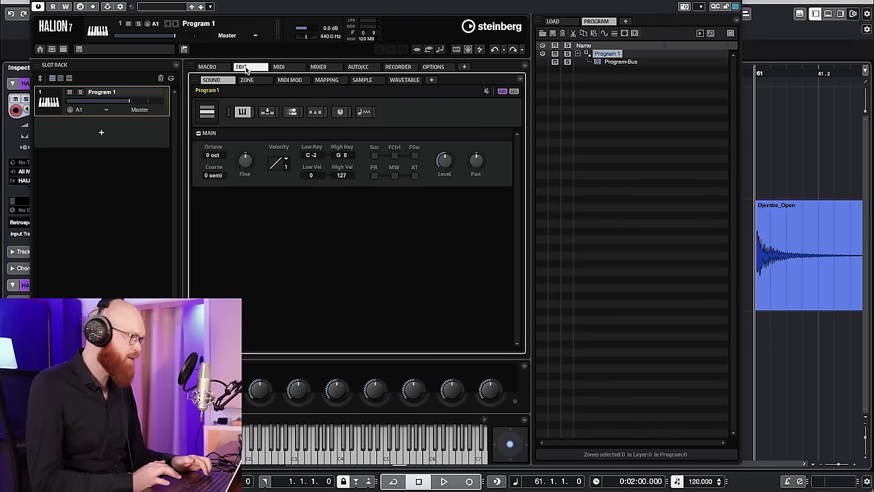
left_click(328, 80)
left_click(803, 257)
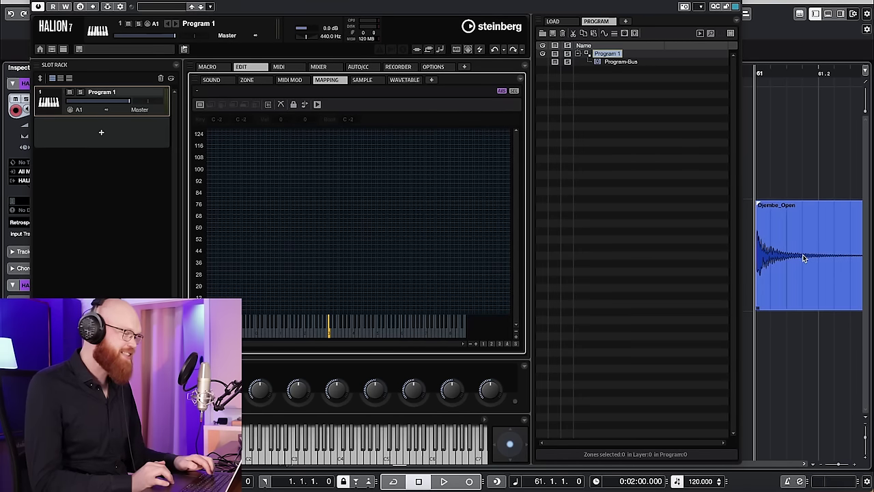
left_click_drag(803, 256, 328, 285)
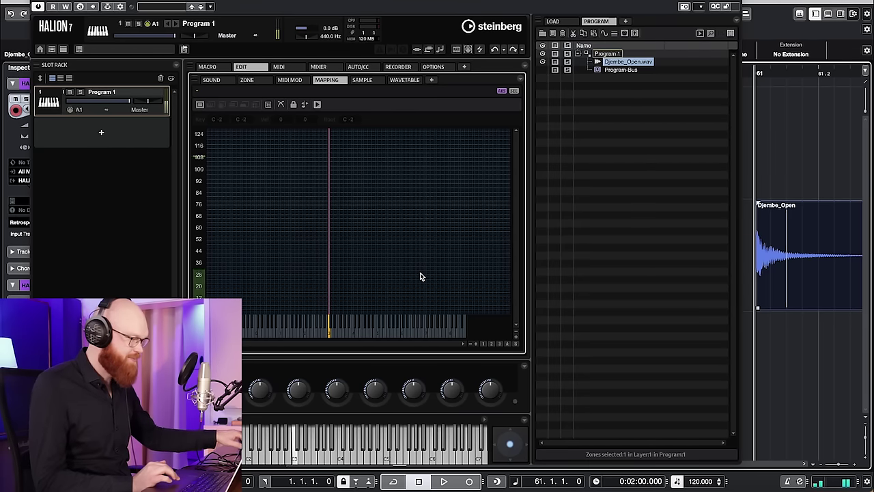
Extend the Djembe_Open zone's key range in the mapping editor so that it spans E1 to F4
left_click(477, 345)
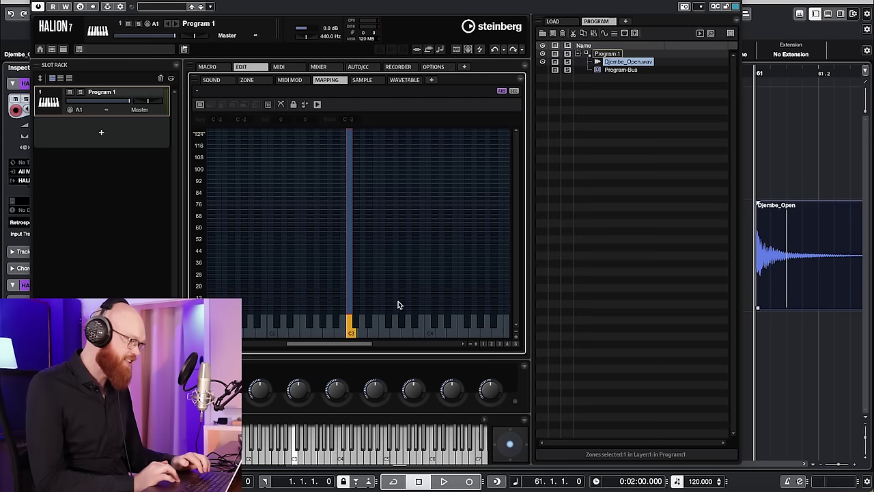
left_click_drag(352, 255, 463, 263)
left_click_drag(347, 249, 211, 254)
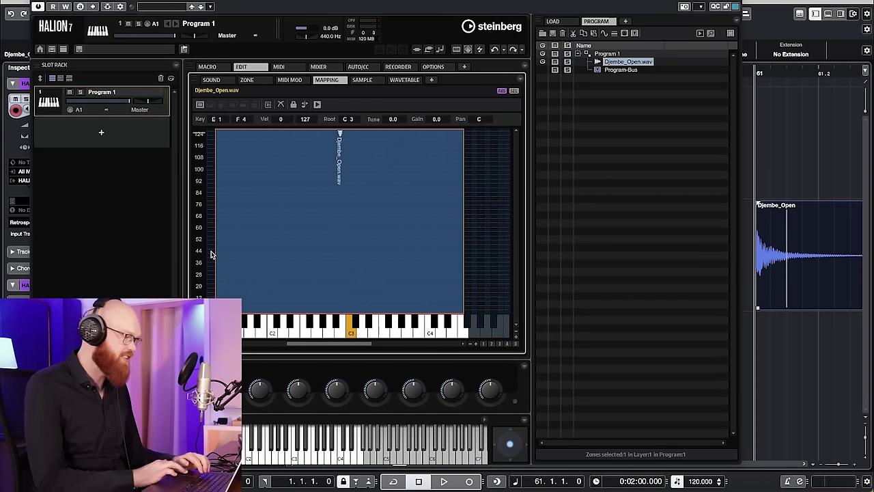
Show the sample's Decompose settings, solo the tonal part and start prelistening to it
left_click(366, 82)
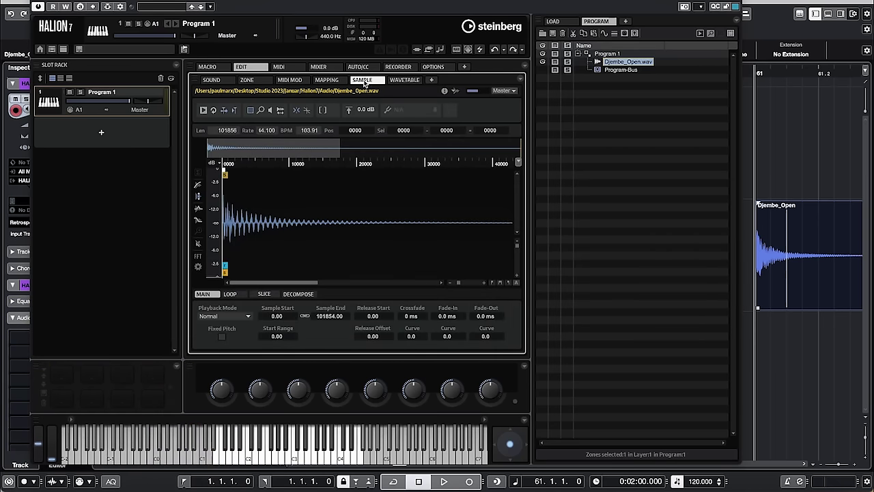
left_click(298, 295)
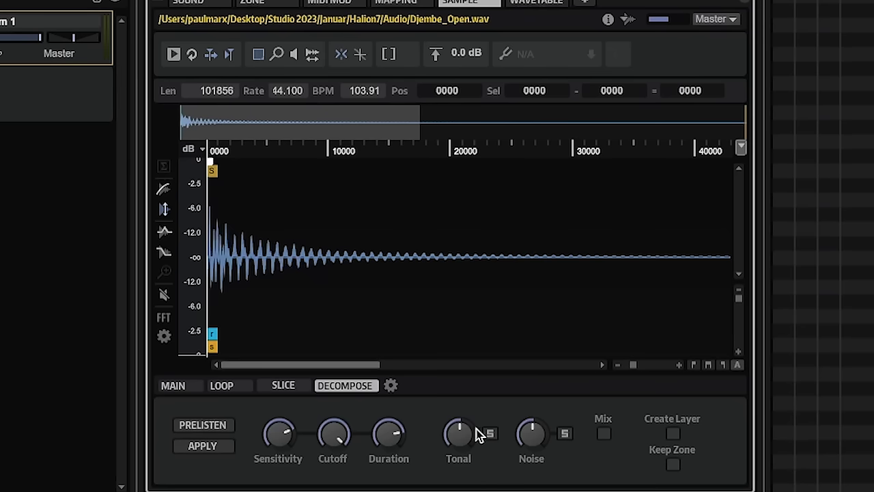
left_click(491, 435)
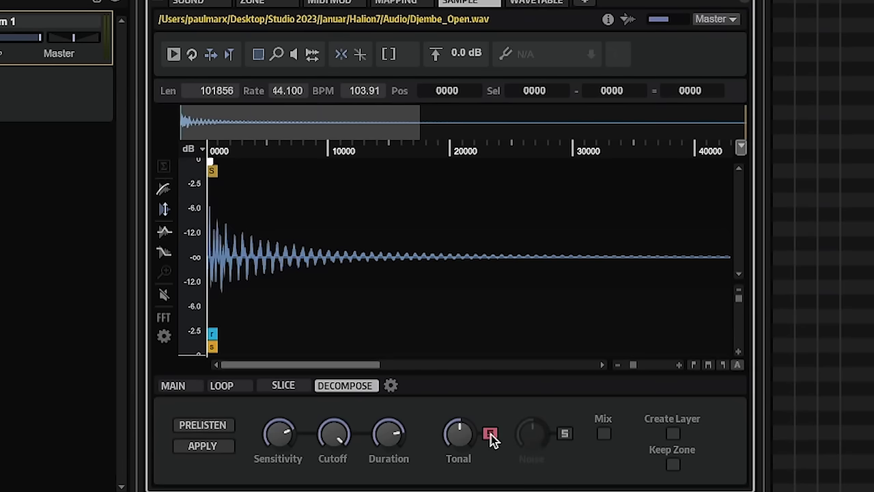
left_click(203, 427)
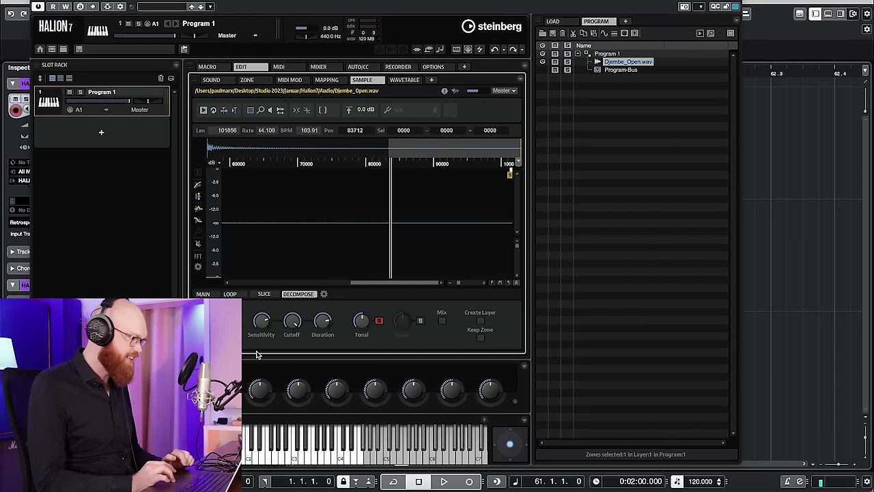
Lower the Decompose sensitivity and audition the noise part in solo, clearing the solo at the end
mouse_move(265, 321)
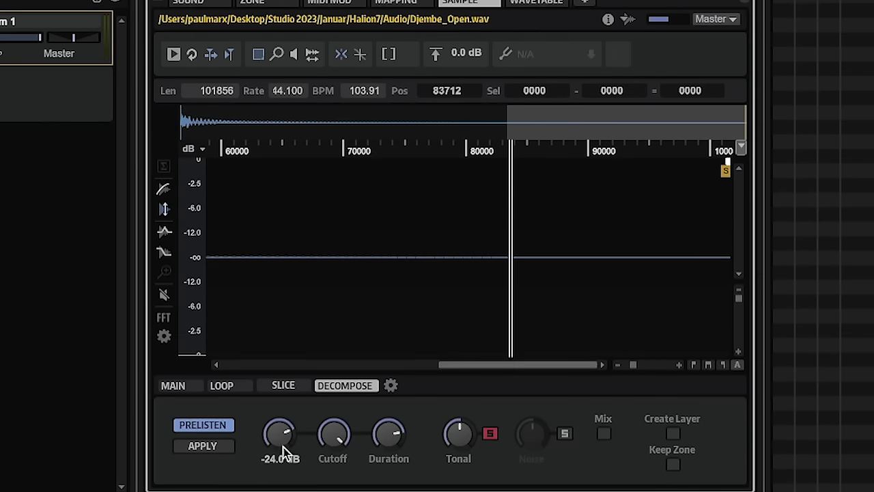
left_click_drag(282, 440, 289, 471)
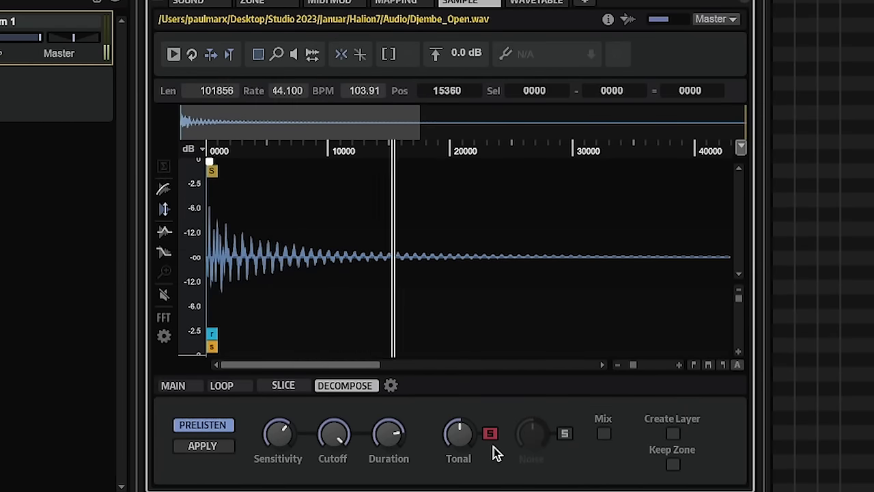
left_click(563, 434)
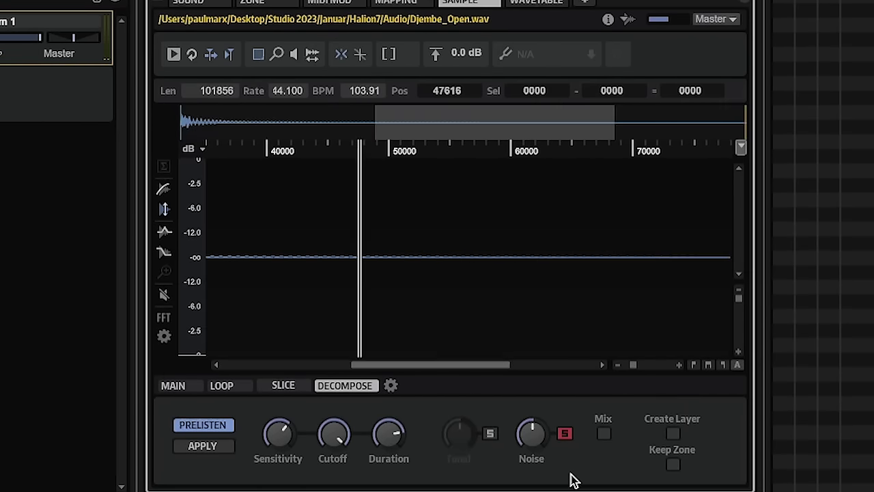
left_click(565, 434)
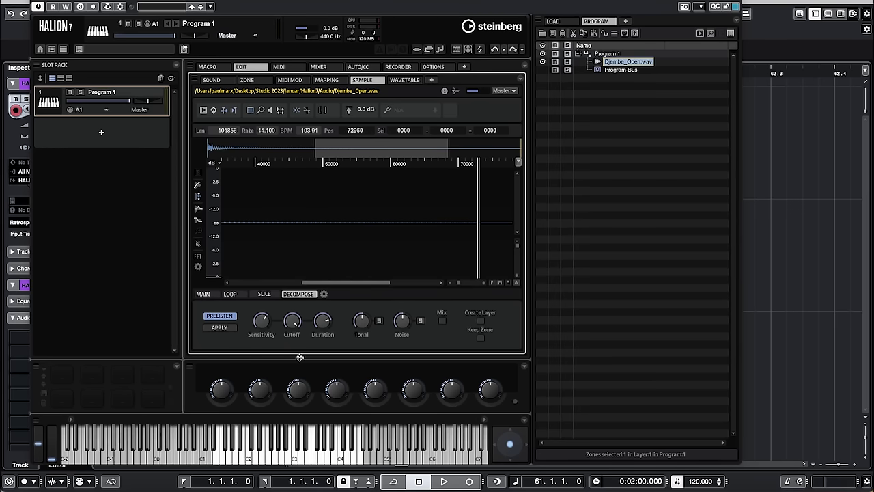
Apply the decomposition to split the djembe sample into tonal and noise zones, and compare their two waveforms
left_click(223, 330)
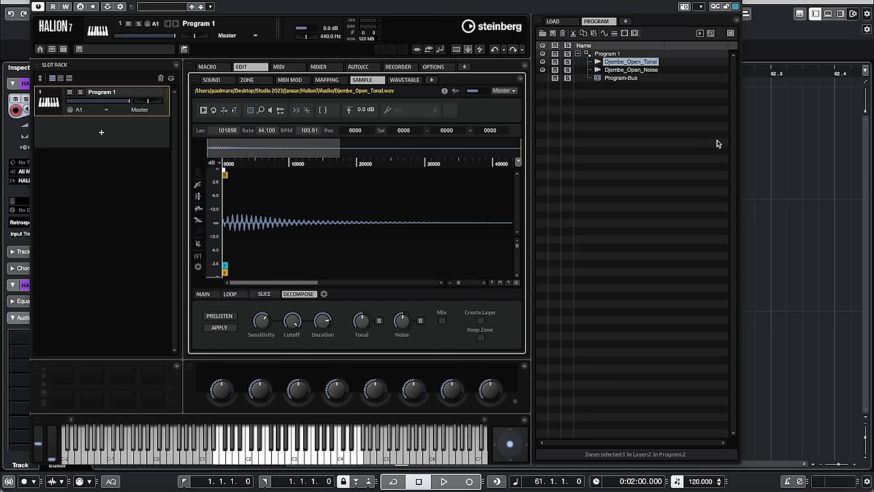
left_click(626, 71)
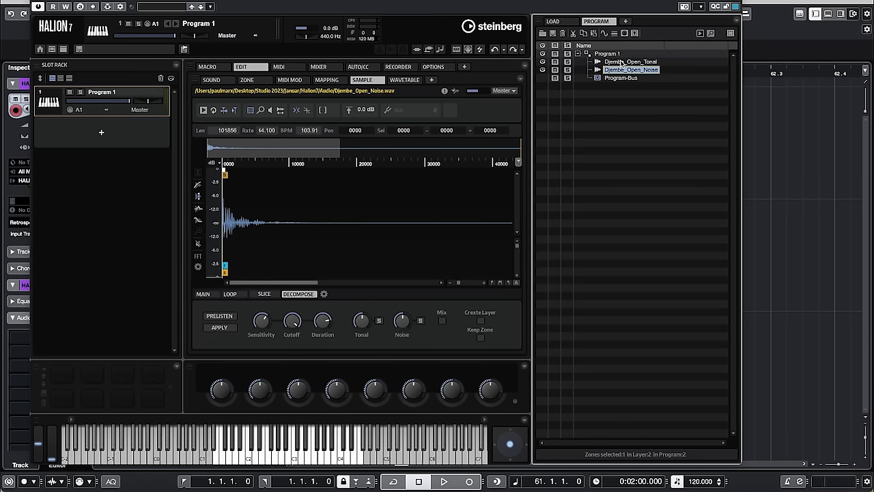
left_click(622, 62)
left_click(624, 70)
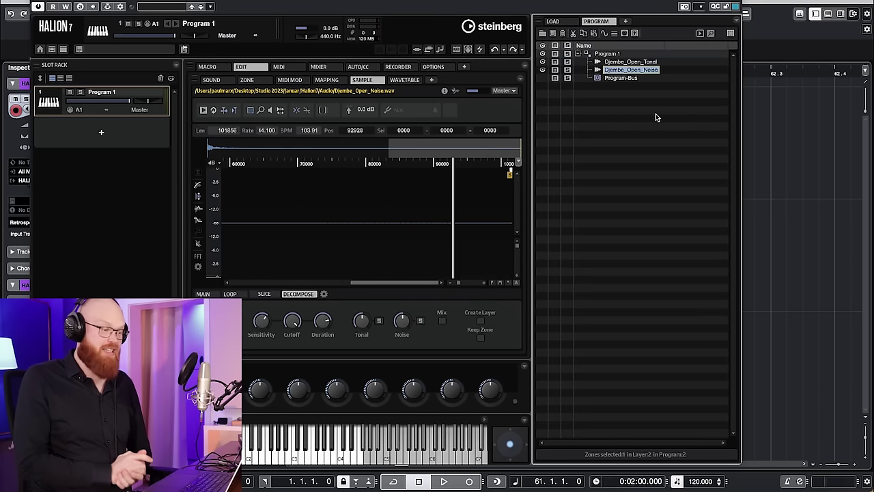
Place the Djembe_Open_Tonal sample on the project's audio track after the original event and delete its zone from Program 1
left_click(631, 62)
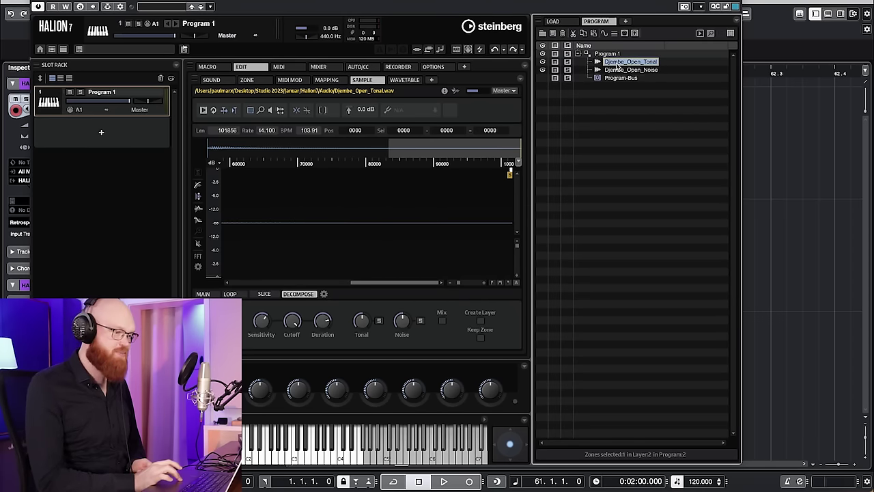
left_click_drag(617, 64, 805, 232)
left_click(844, 333)
scroll(845, 333, "right", 3)
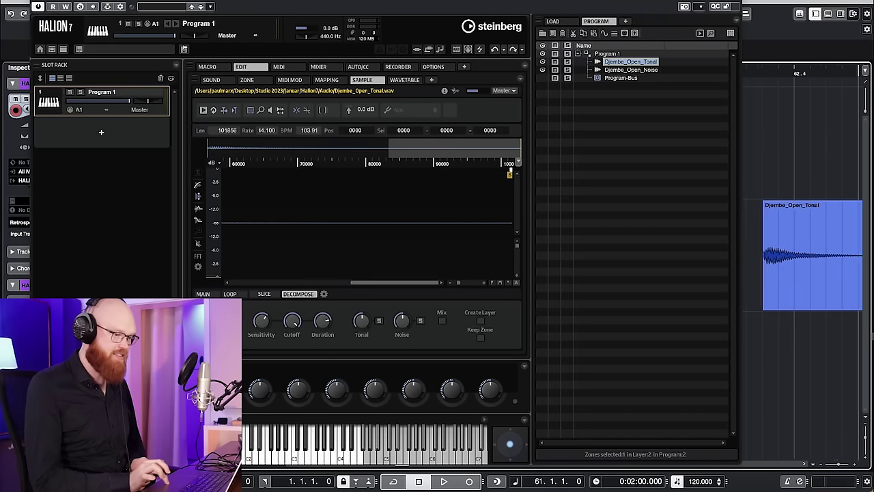
left_click(791, 291)
left_click(782, 356)
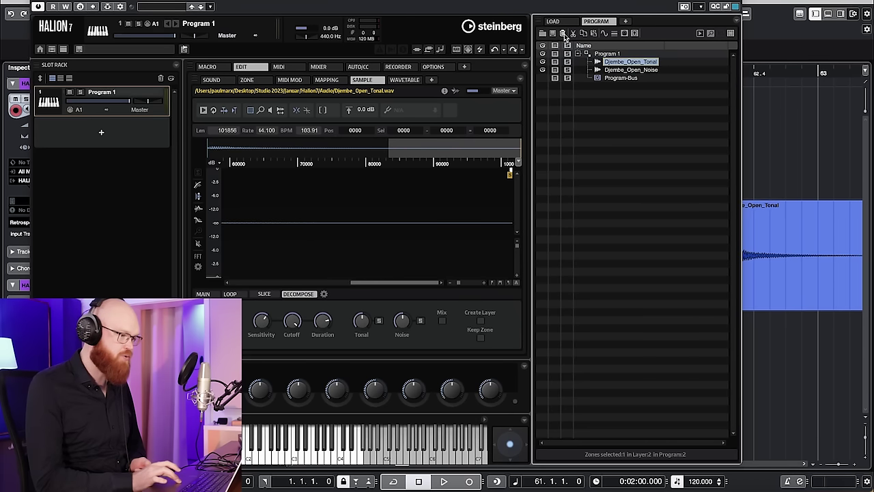
left_click(563, 33)
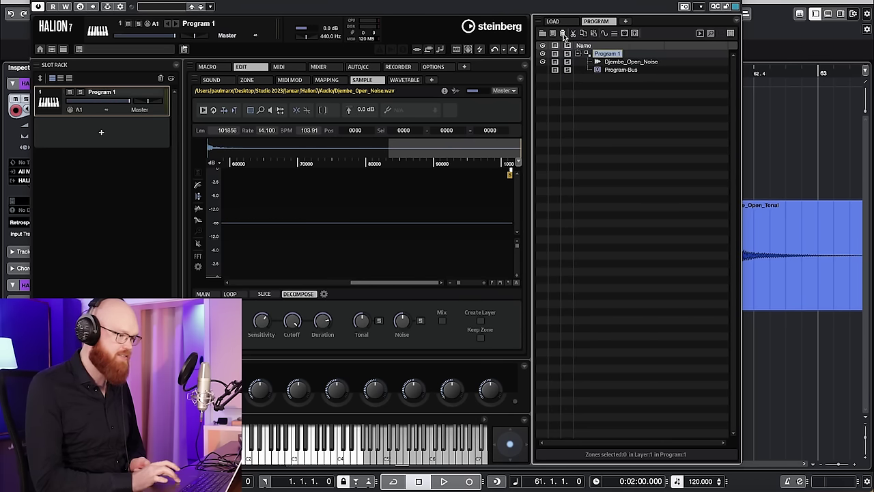
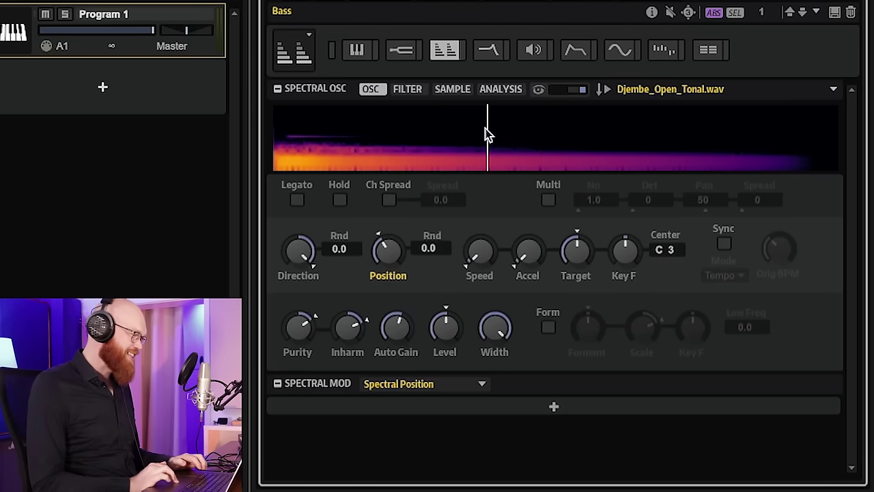
Move the spectral oscillator's Position to the start of Djembe_Open_Tonal and reset the Speed to its default
left_click_drag(486, 132, 273, 132)
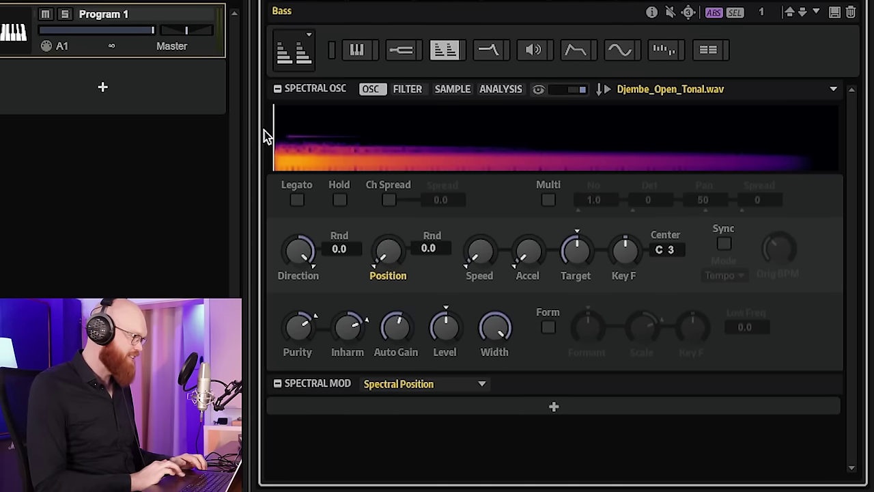
left_click_drag(478, 258, 481, 272)
left_click(484, 259, "ctrl")
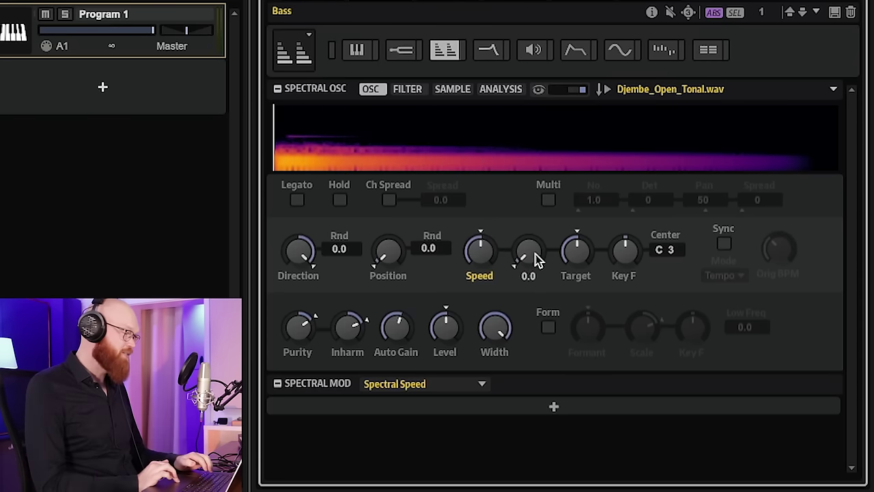
Set the oscillator's Target speed to 0 and raise the Accel, auditioning how the playback slows down
left_click(583, 252)
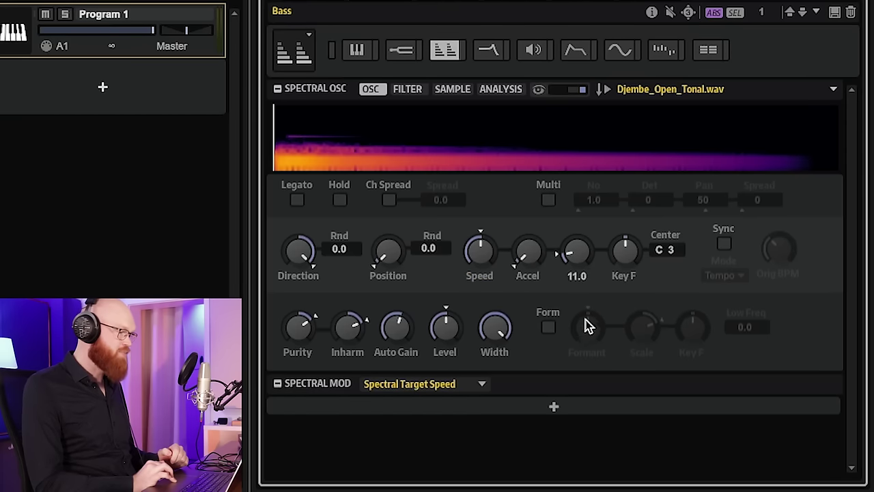
left_click_drag(589, 326, 593, 347)
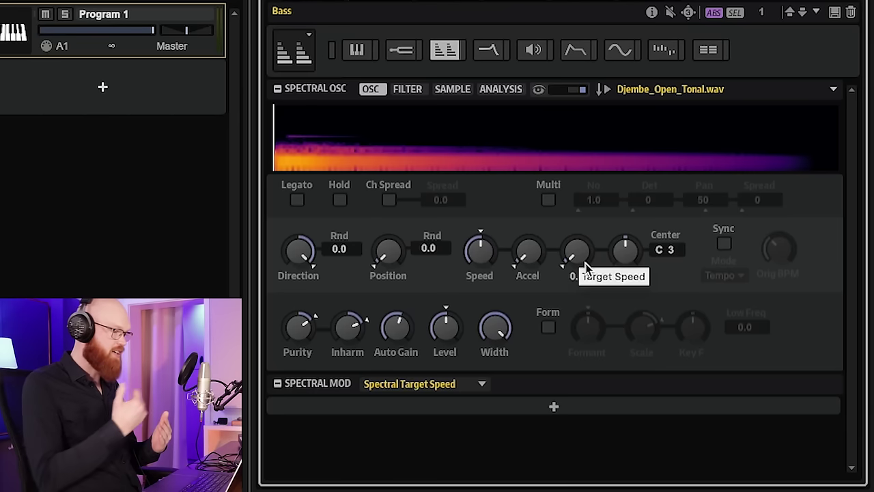
left_click_drag(528, 252, 527, 183)
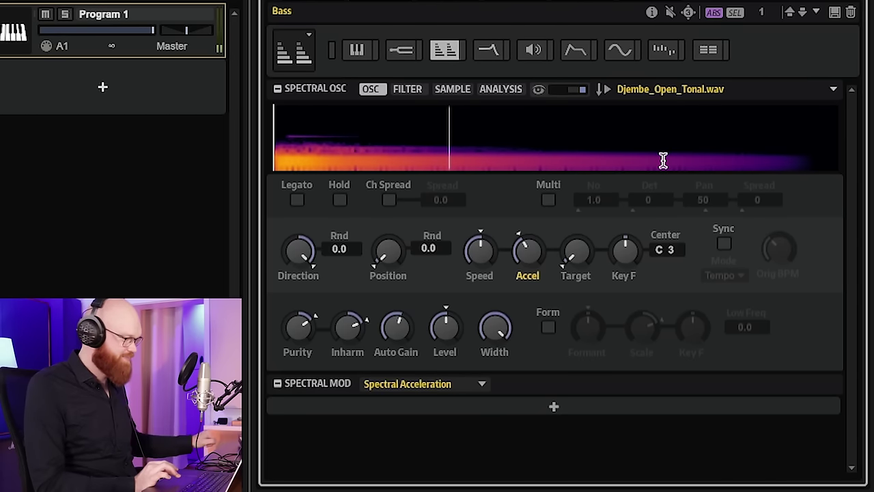
mouse_move(536, 254)
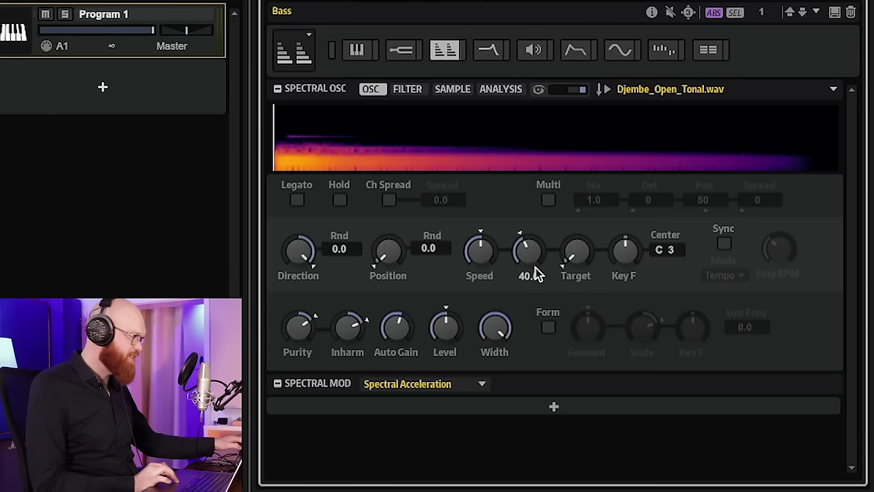
left_click_drag(536, 263, 537, 234)
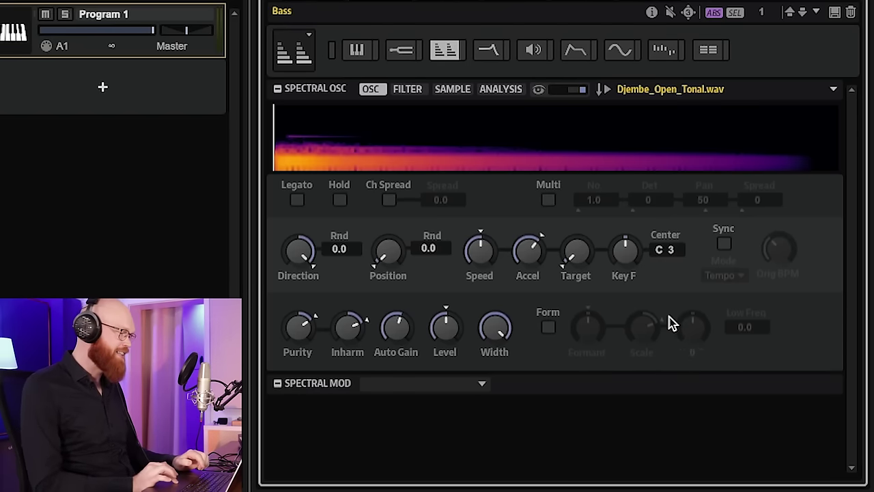
Switch the oscillator's Form and Multi options on and off again to show their parameters
left_click(549, 328)
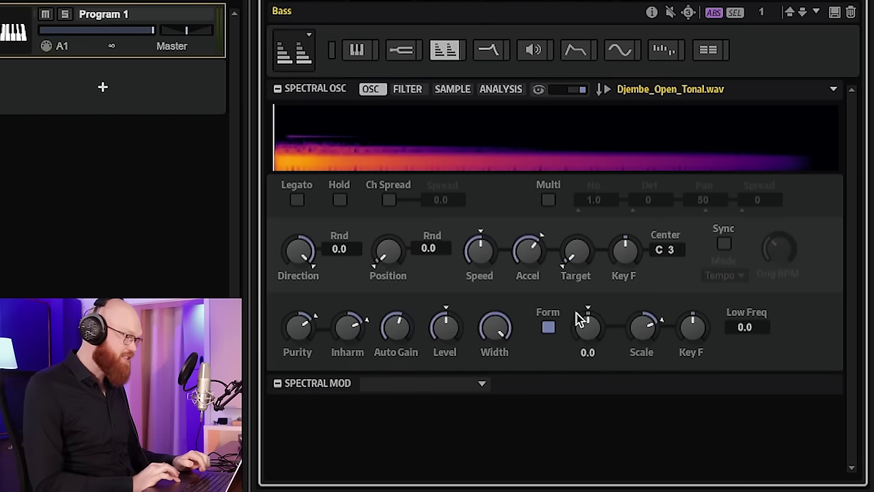
left_click(551, 328)
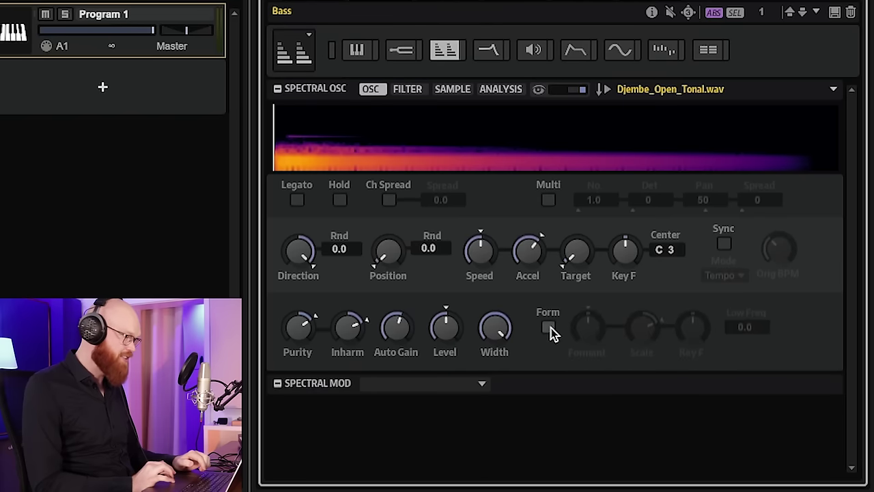
left_click(549, 199)
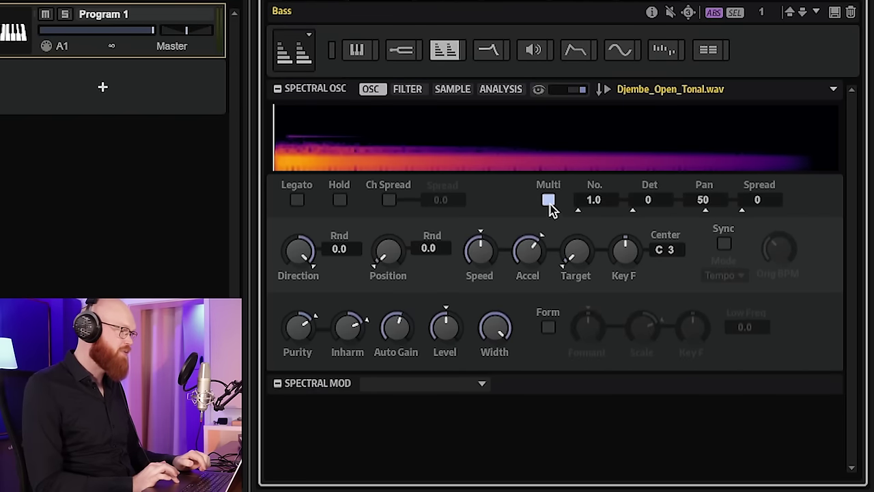
left_click(549, 202)
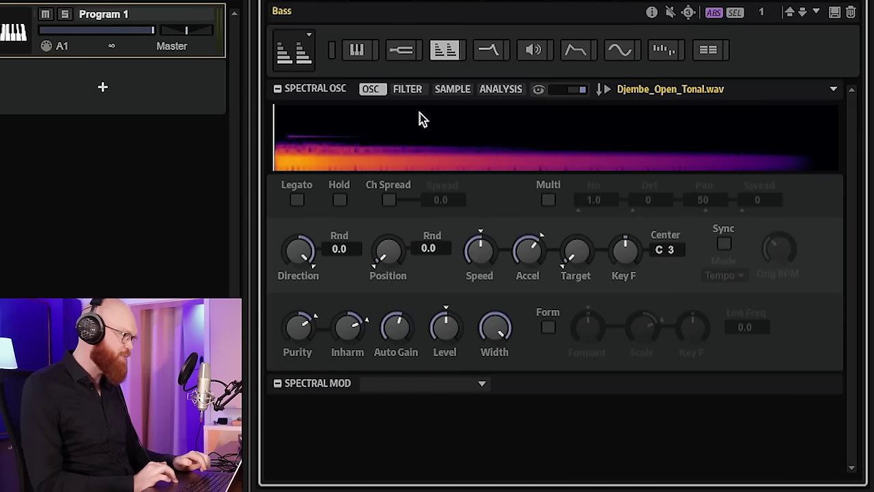
View the spectral oscillator's Filter and Analysis settings, and return to the oscillator parameters
left_click(412, 92)
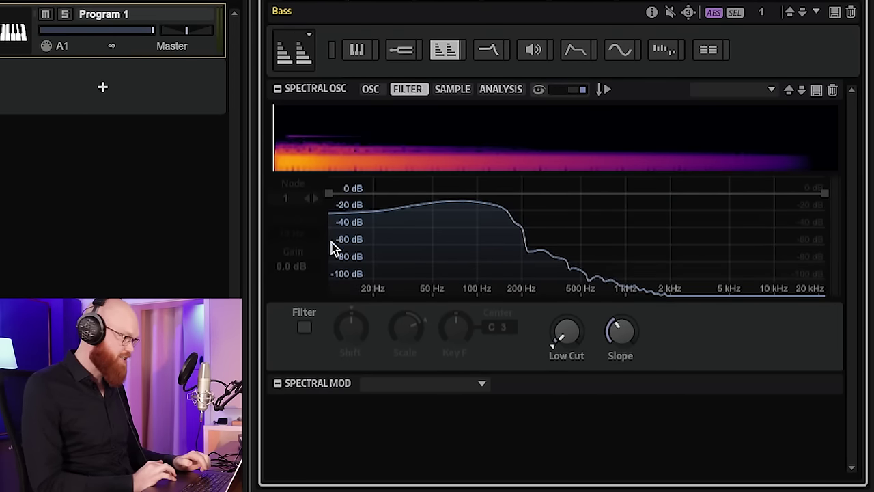
left_click(502, 92)
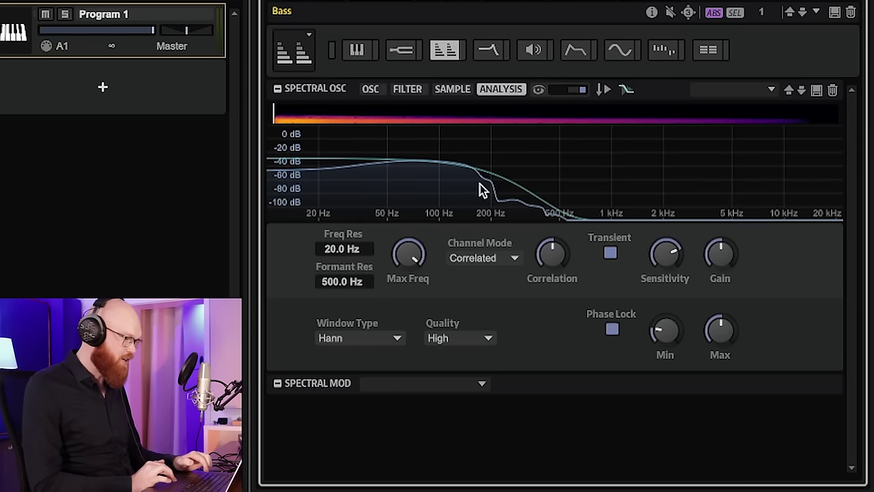
left_click(371, 91)
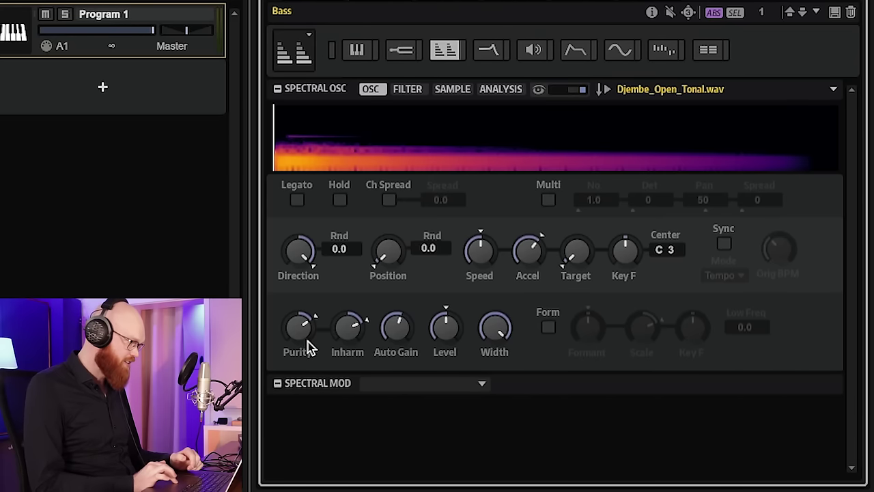
Audition different Purity amounts on the spectral oscillator and set Purity to 40
left_click_drag(308, 342, 305, 339)
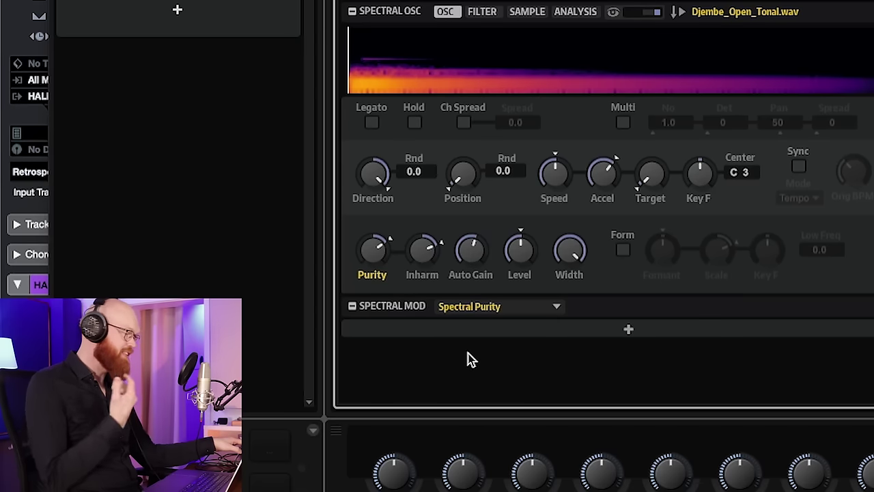
scroll(367, 254, "down", 8)
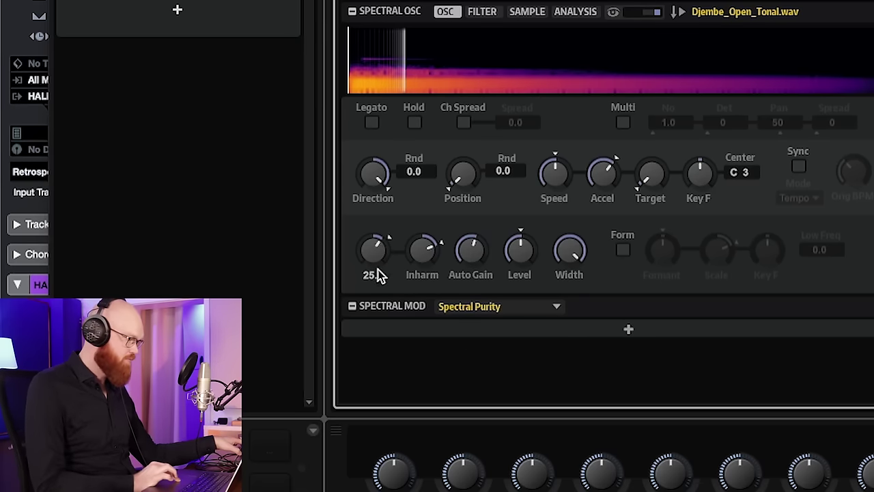
mouse_move(366, 252)
left_mouse_down()
mouse_move(380, 312)
mouse_move(374, 229)
mouse_move(384, 308)
mouse_move(375, 234)
mouse_move(379, 272)
mouse_move(377, 244)
left_mouse_up()
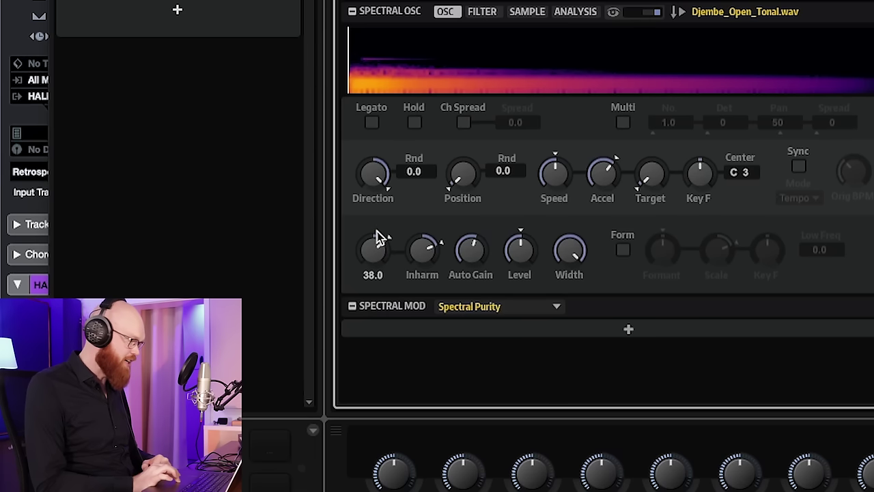
left_click_drag(377, 230, 377, 230)
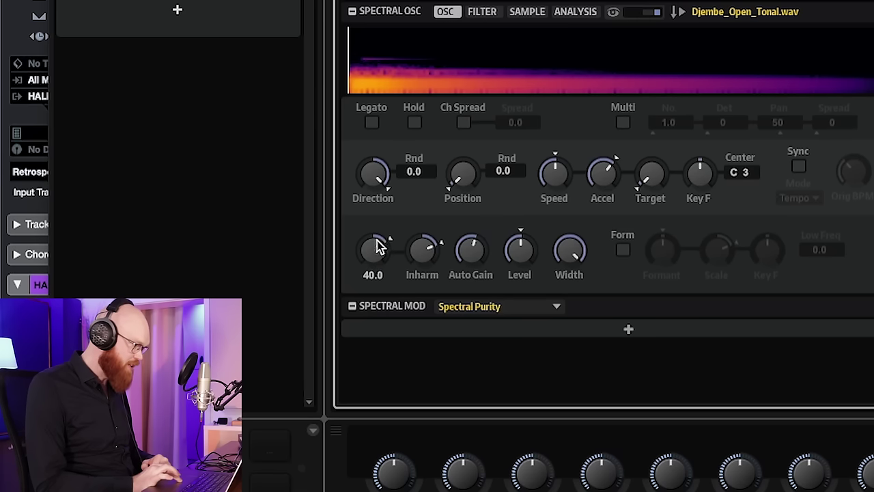
Add the User Envelope as a modulator of Spectral Purity with a depth of -50
left_click(627, 333)
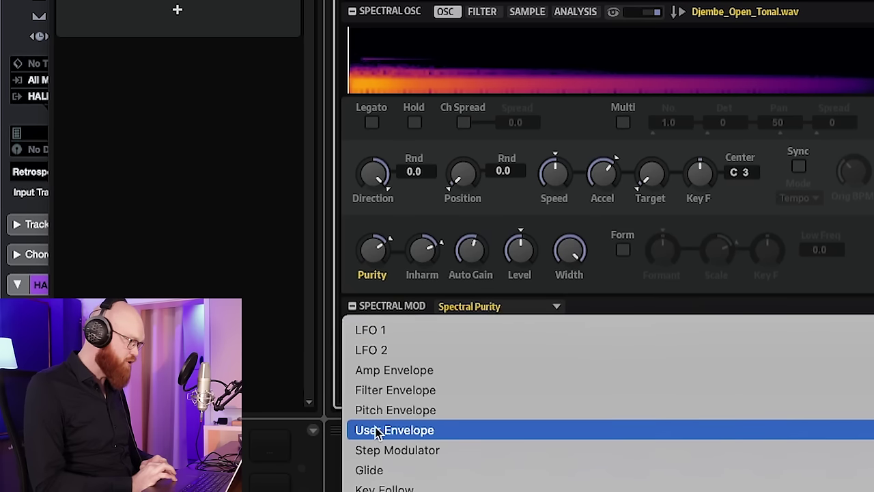
left_click(436, 430)
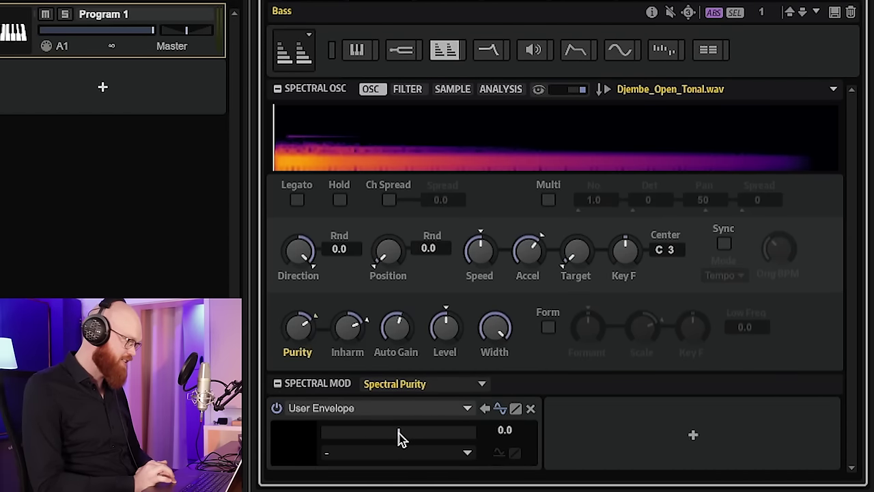
left_click_drag(399, 431, 362, 431)
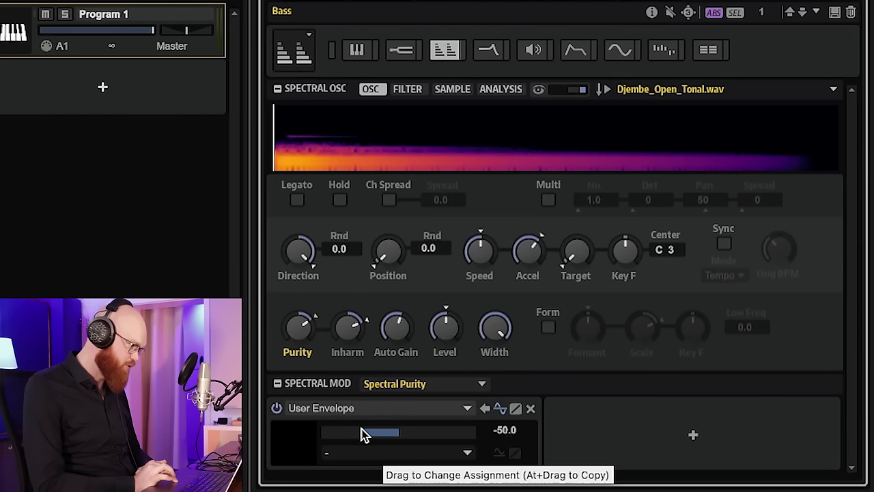
Open the User Envelope for editing, raise its first node to level 100, and move node 2 to 361 ms at level 100
left_click(485, 409)
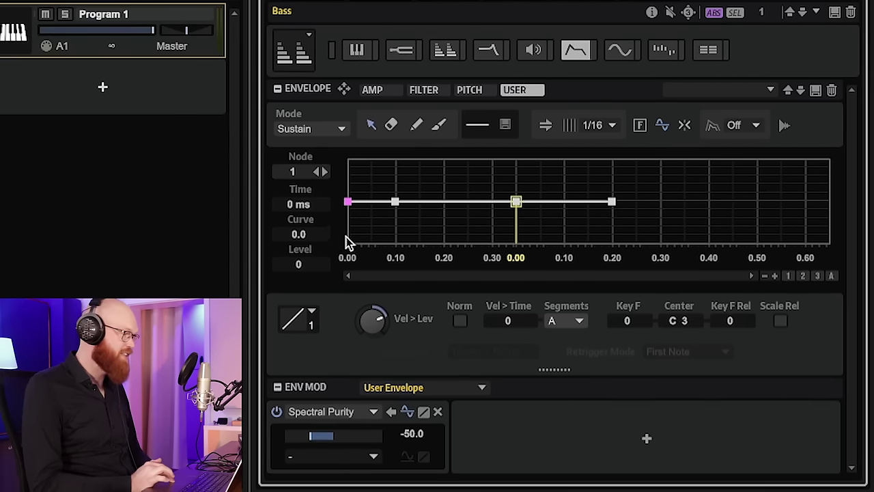
mouse_move(350, 204)
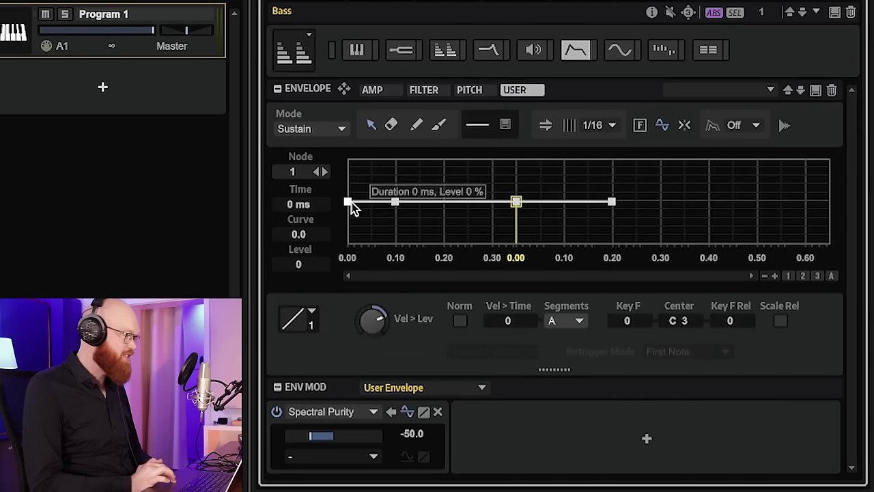
left_click_drag(350, 204, 348, 147)
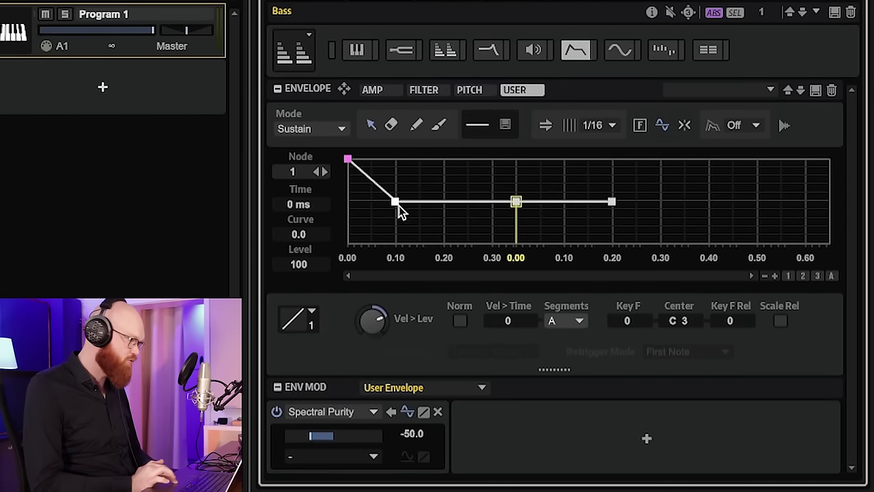
left_click_drag(395, 203, 526, 136)
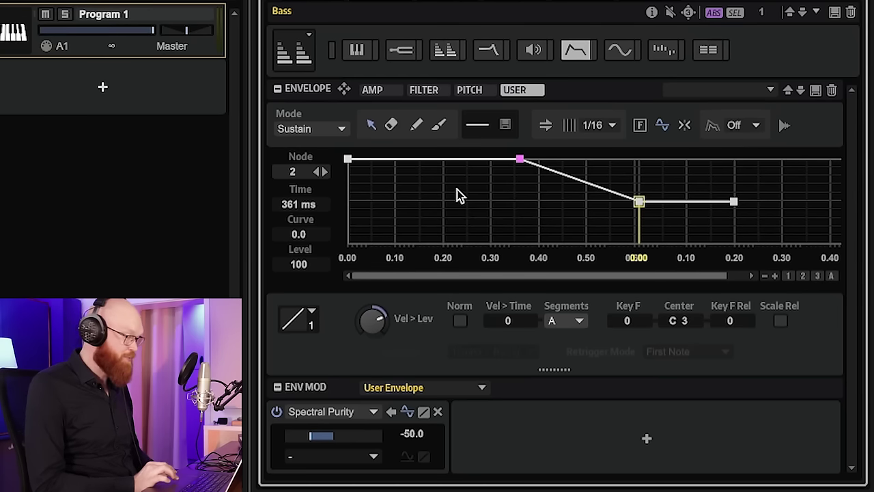
Switch the user envelope to Shaper mode and draw an S-curve shape near the envelope's beginning
left_click(335, 134)
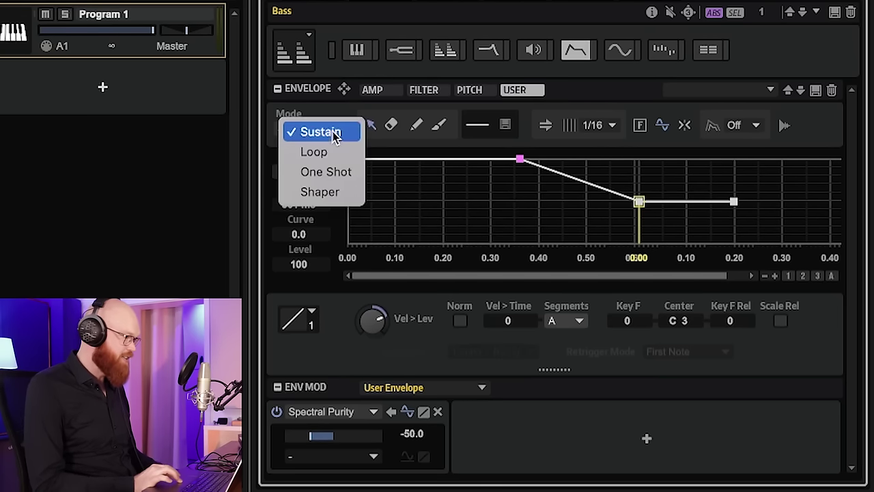
left_click(346, 193)
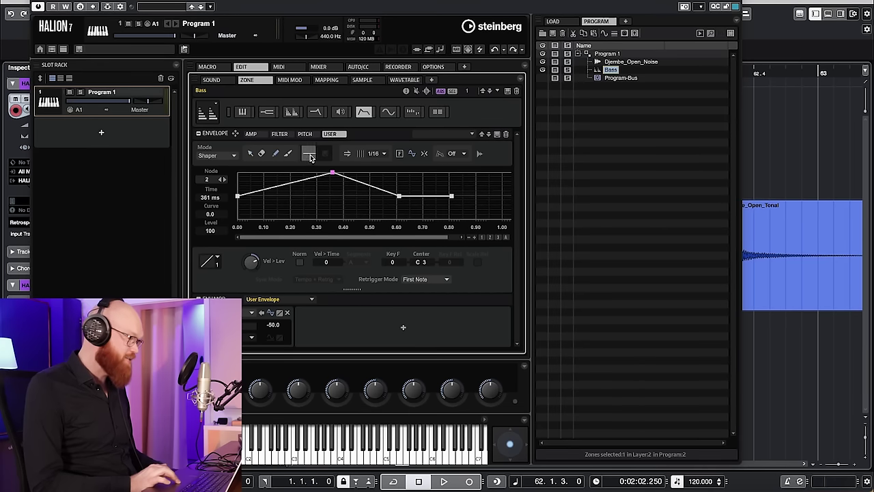
left_click(310, 156)
left_click(559, 198)
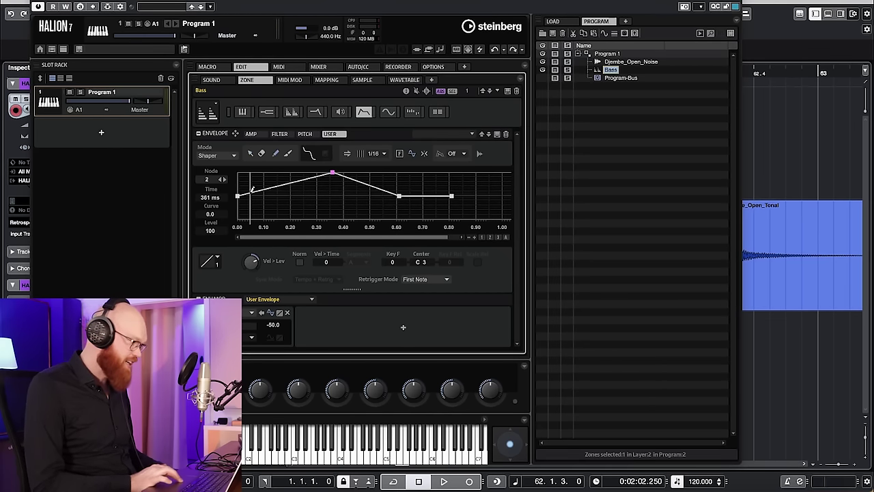
mouse_move(251, 186)
left_mouse_down()
mouse_move(298, 209)
mouse_move(364, 220)
left_mouse_up()
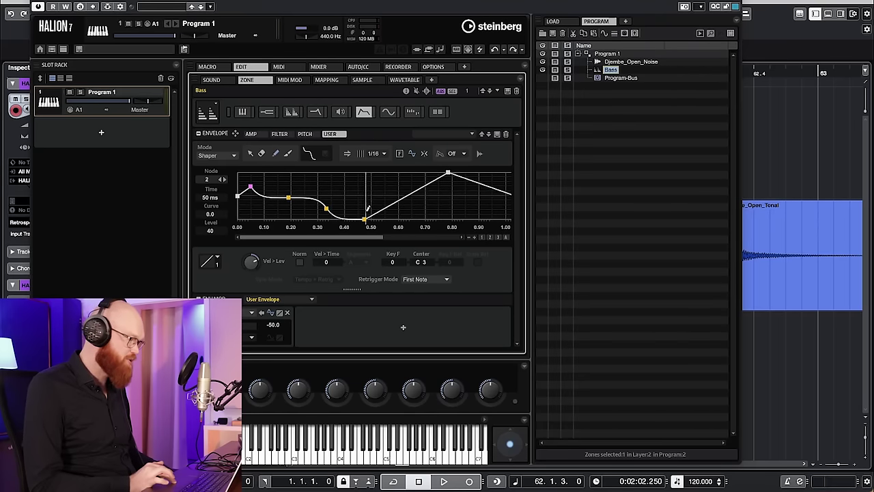
Enable tempo sync for the user envelope, keeping the 1/16 note grid
left_click(379, 155)
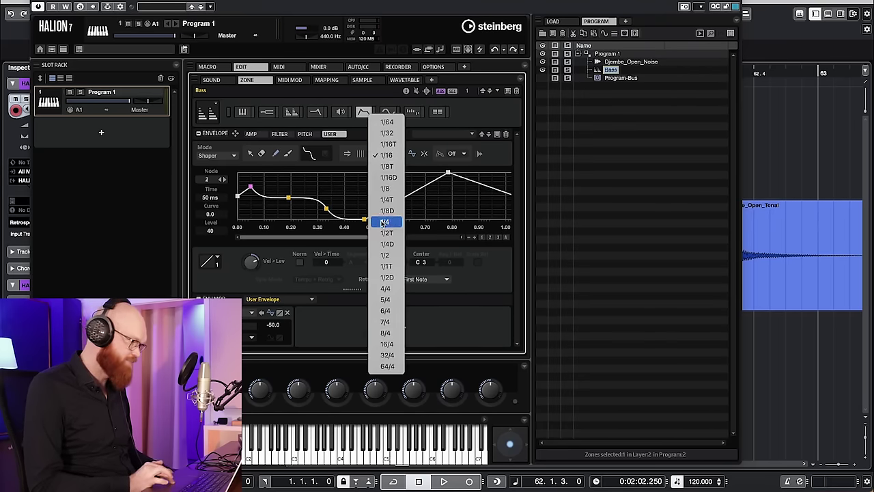
left_click(347, 157)
left_click(347, 154)
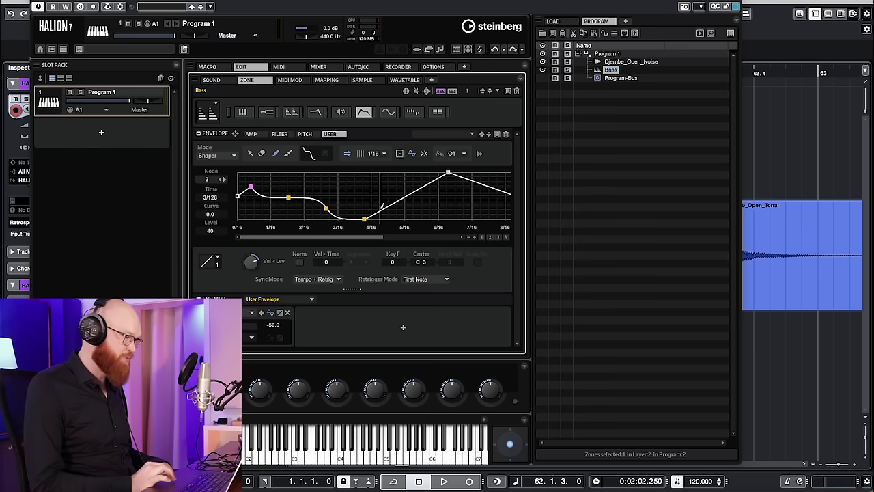
Load the Looped 01 preset into the user envelope and return to the Spectral Purity modulation in the oscillator
left_click(473, 134)
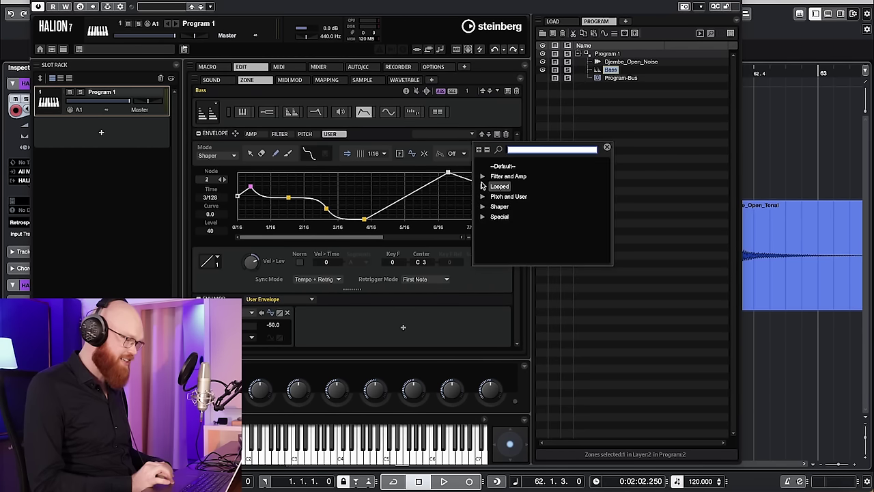
left_click(482, 186)
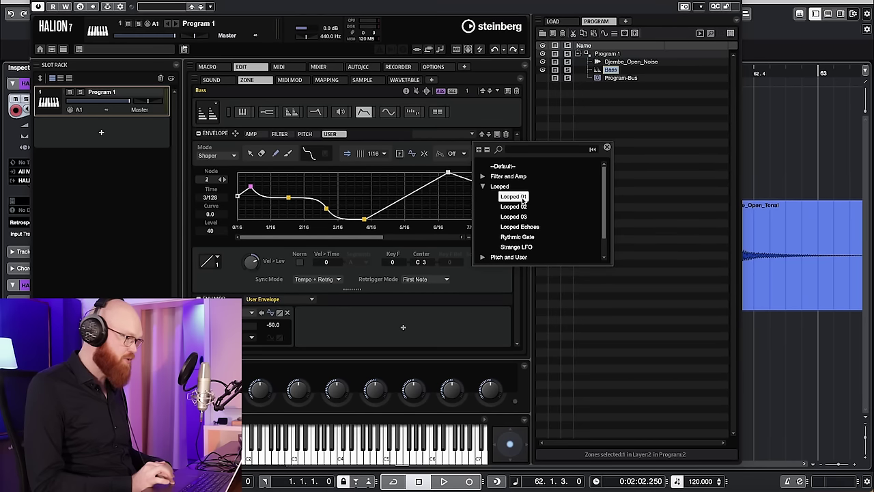
left_click(522, 198)
left_click(400, 163)
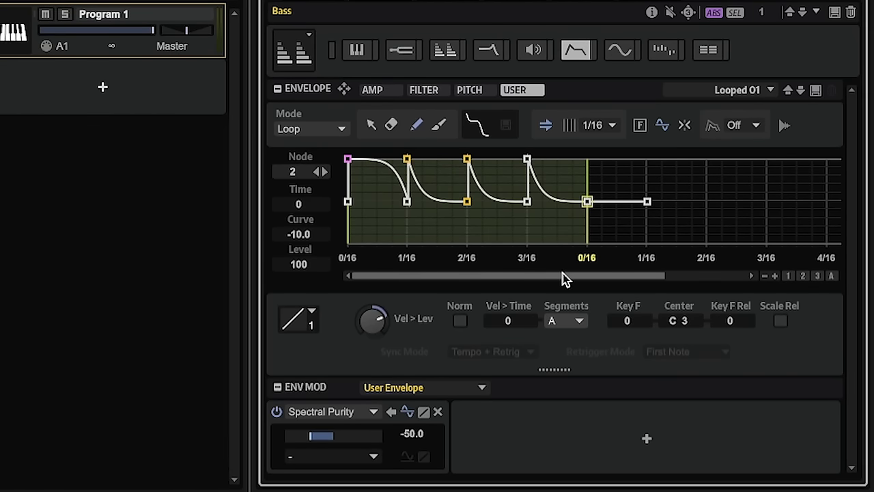
left_click(393, 413)
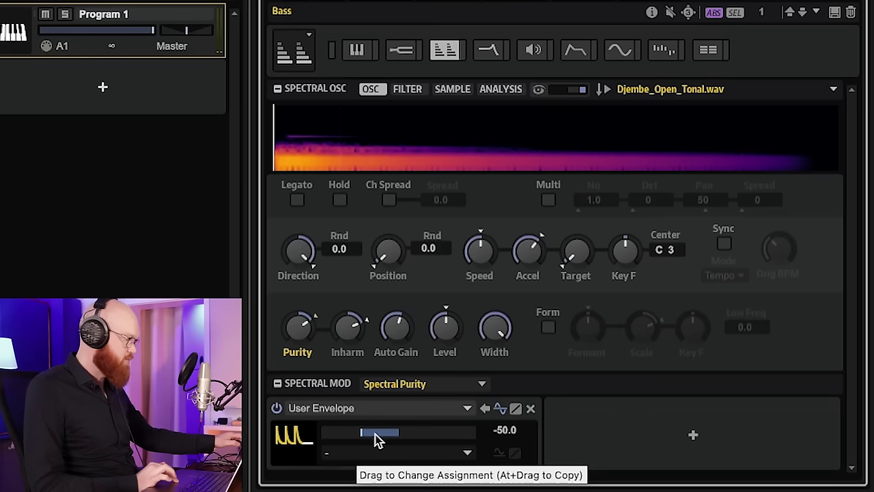
Set the User Envelope's modulation depth on Spectral Purity to -19.5 and the Bass zone's fine tuning to -13 cents
left_click_drag(369, 438, 385, 440)
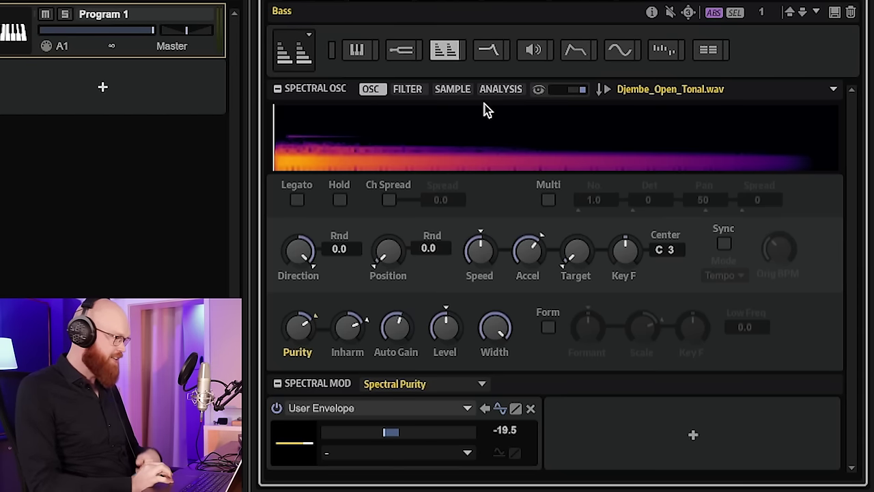
left_click(402, 52)
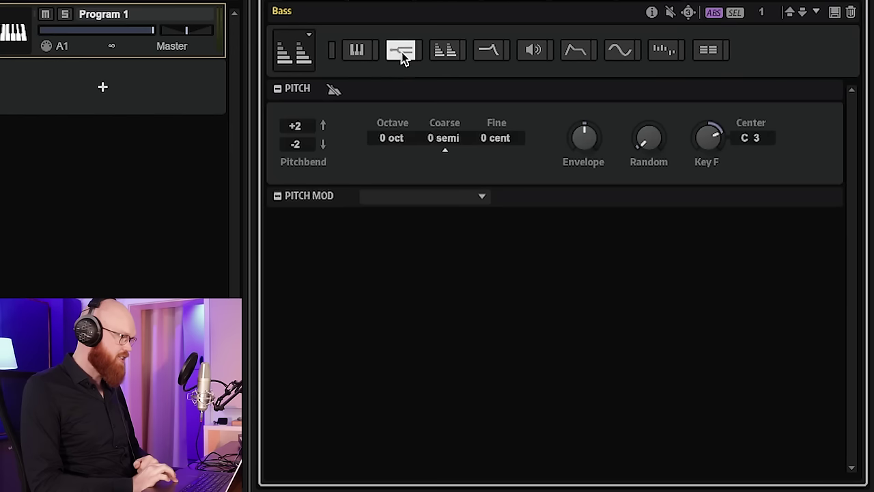
double_click(484, 138)
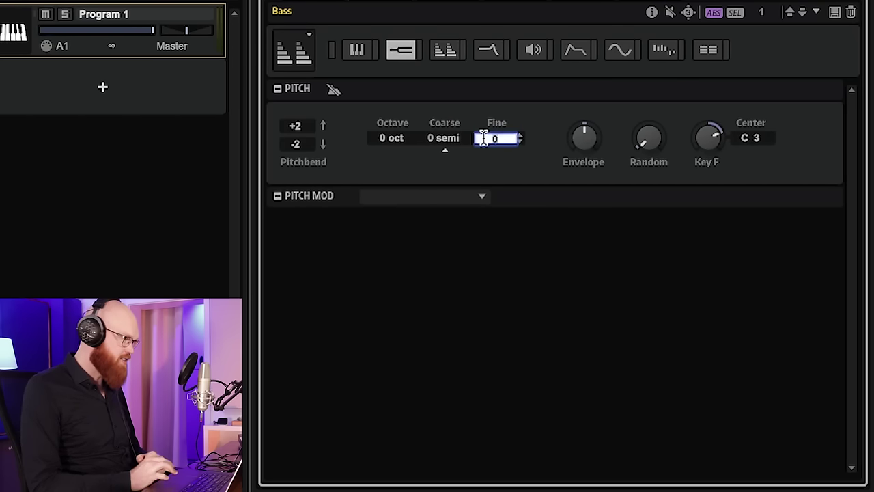
type("-13")
key("Return")
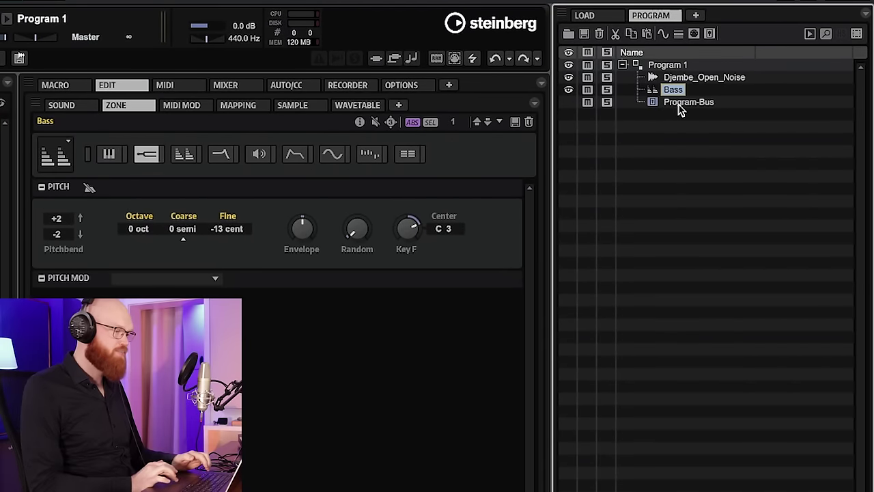
Add the Bass Tape Ducking Delay effect to the Program-Bus
left_click(681, 103)
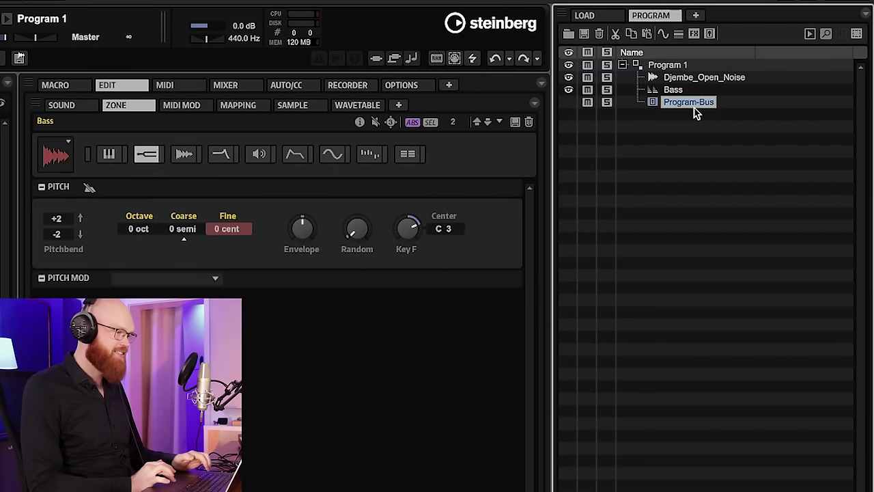
left_click(695, 34)
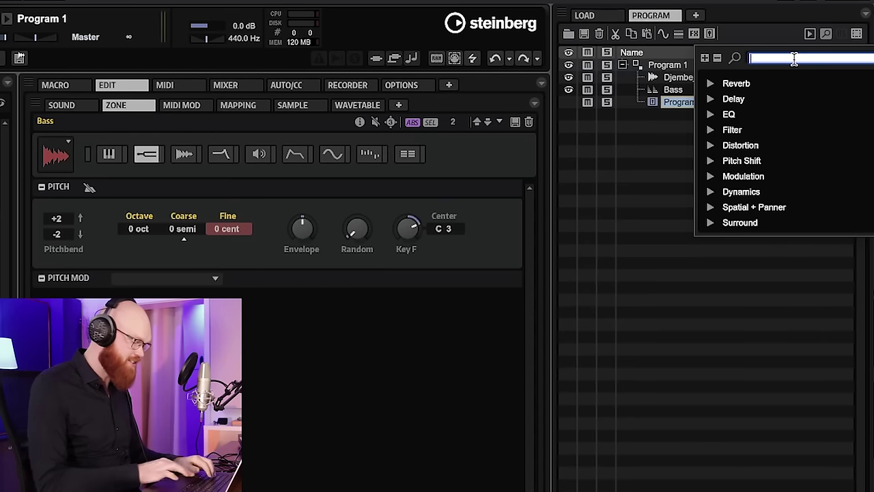
type("bass")
scroll(798, 143, "down", 2)
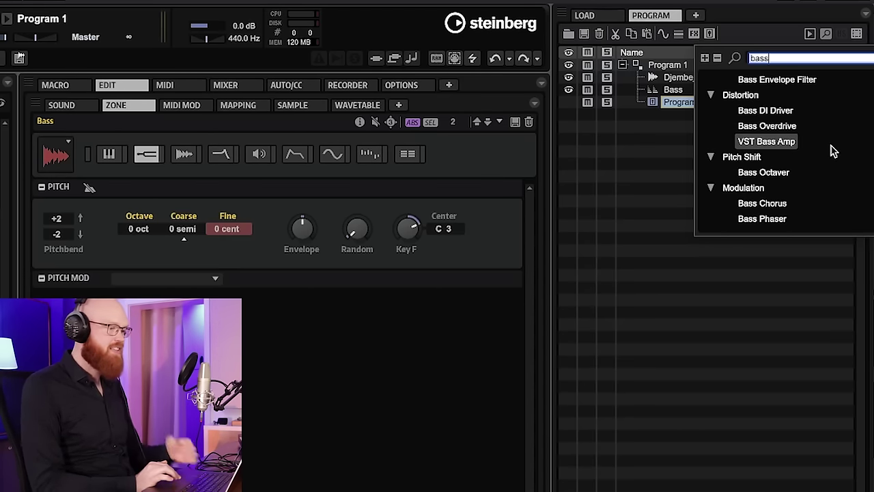
scroll(816, 123, "up", 2)
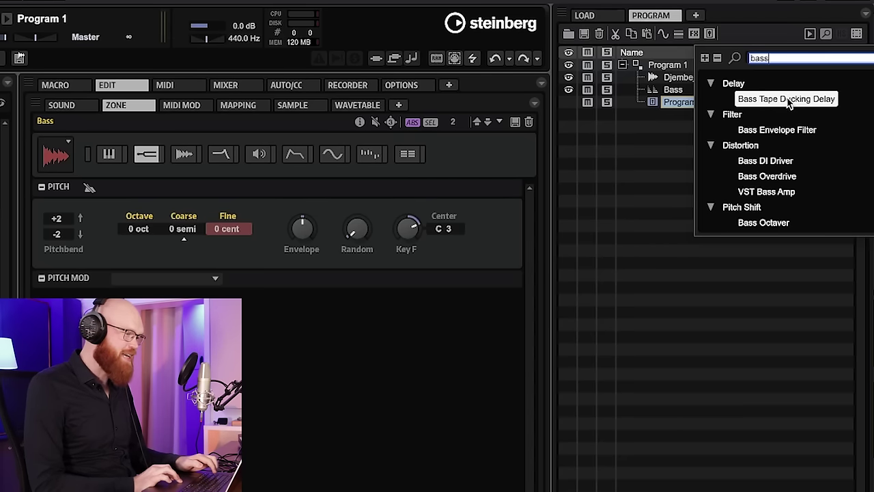
left_click(792, 100)
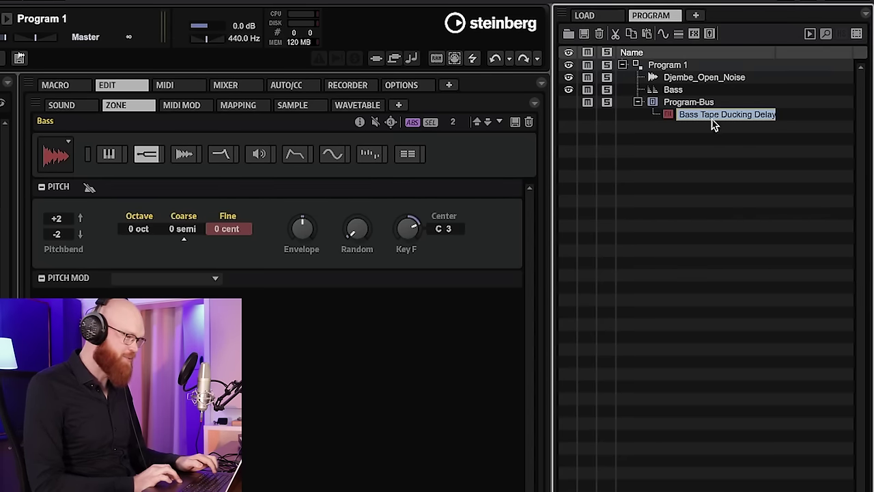
Load the Dotted One-Eighth preset into the Bass Tape Ducking Delay and lower its Mix to 18
left_click(61, 106)
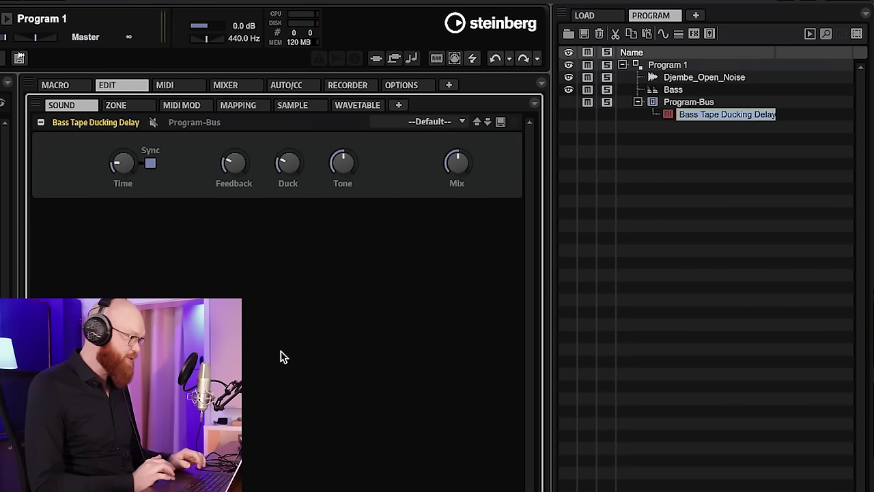
left_click(448, 123)
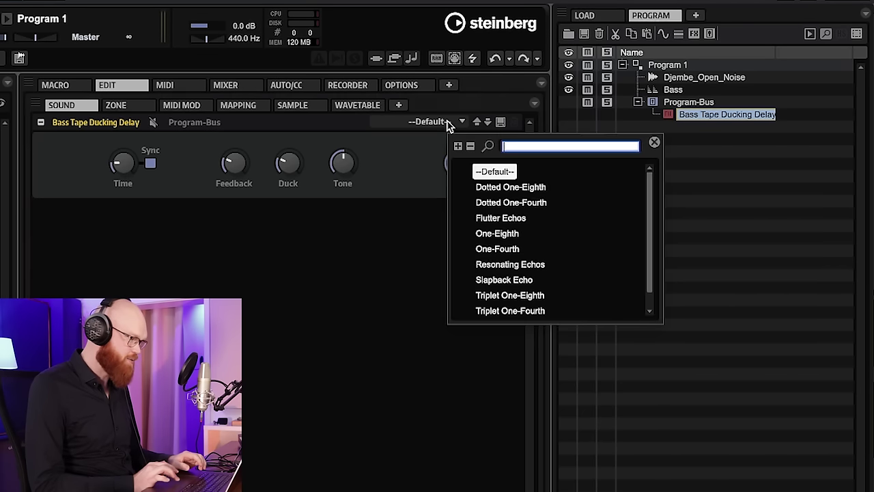
left_click(525, 187)
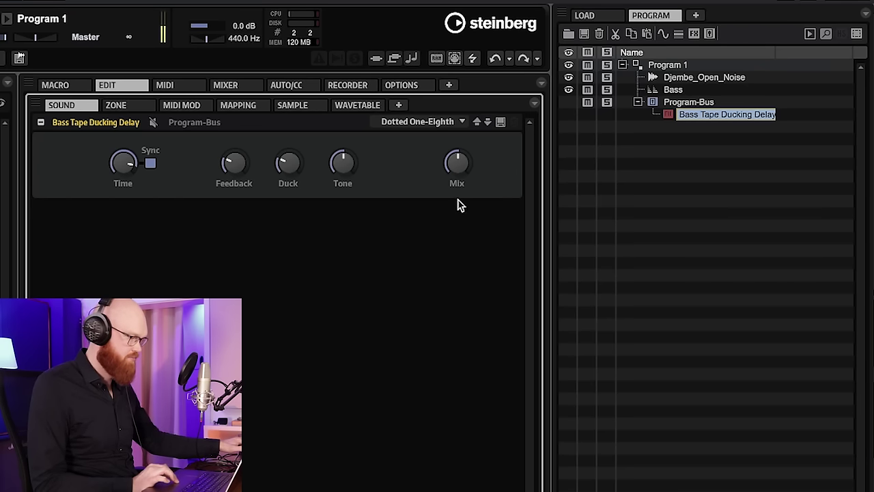
left_click_drag(460, 173, 464, 207)
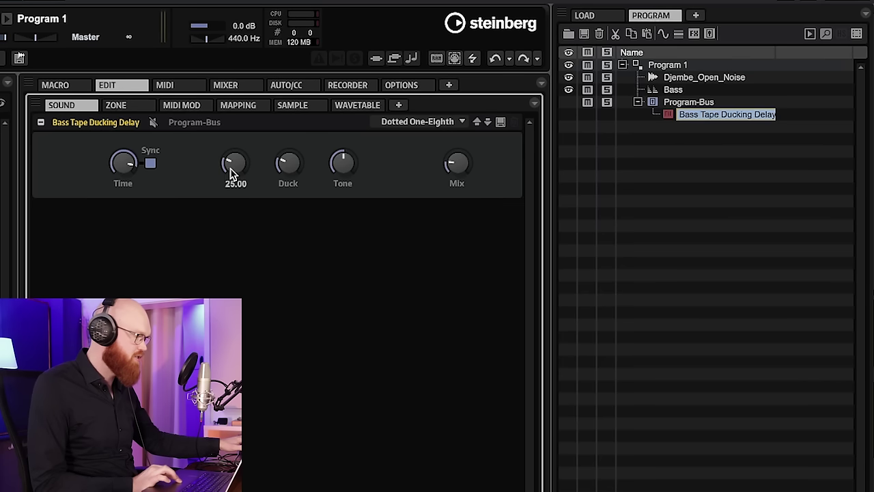
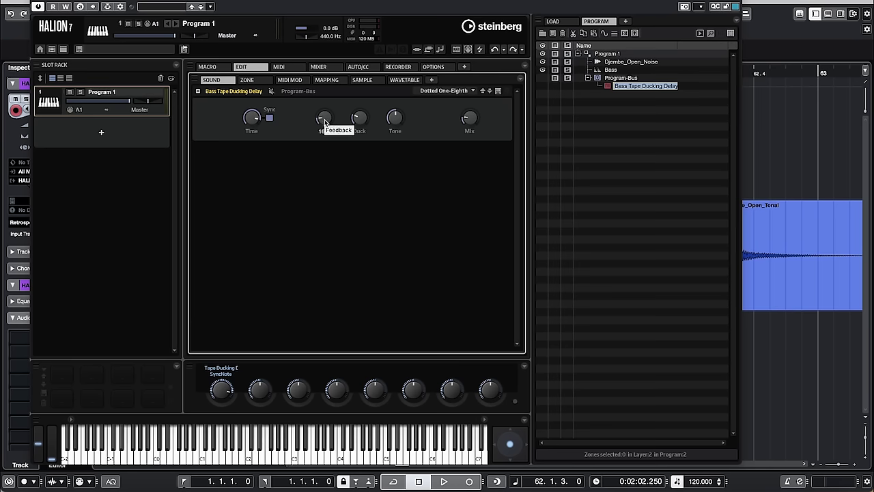
Assign the delay's Feedback, Tone and Mix parameters to quick controls QC 2, QC 3 and QC 4 of Program 1
right_click(325, 123)
mouse_move(443, 207)
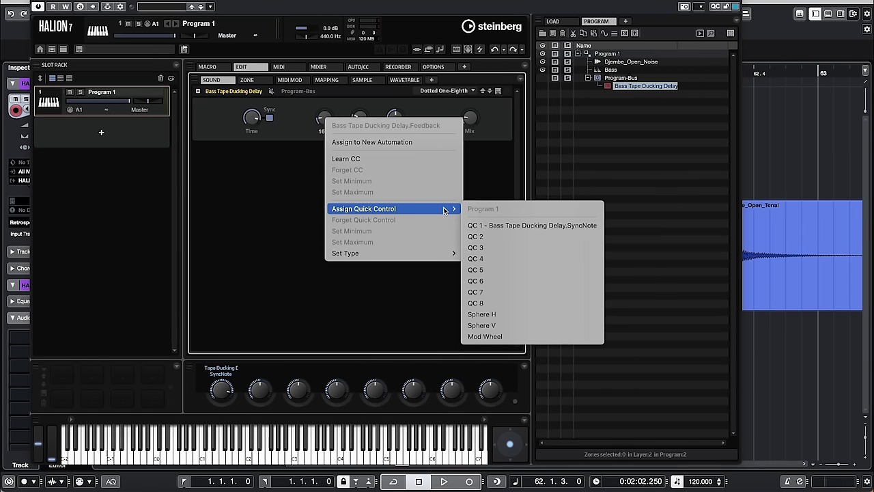
left_click(502, 238)
right_click(396, 120)
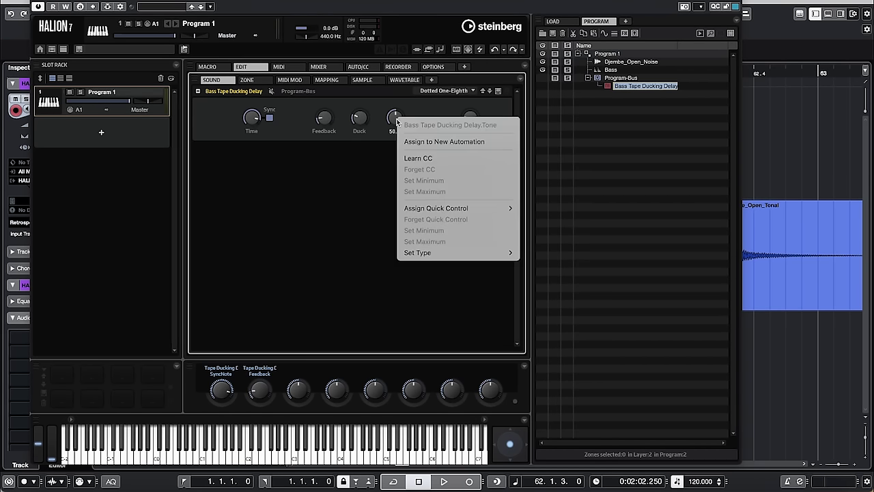
mouse_move(504, 209)
left_click(562, 249)
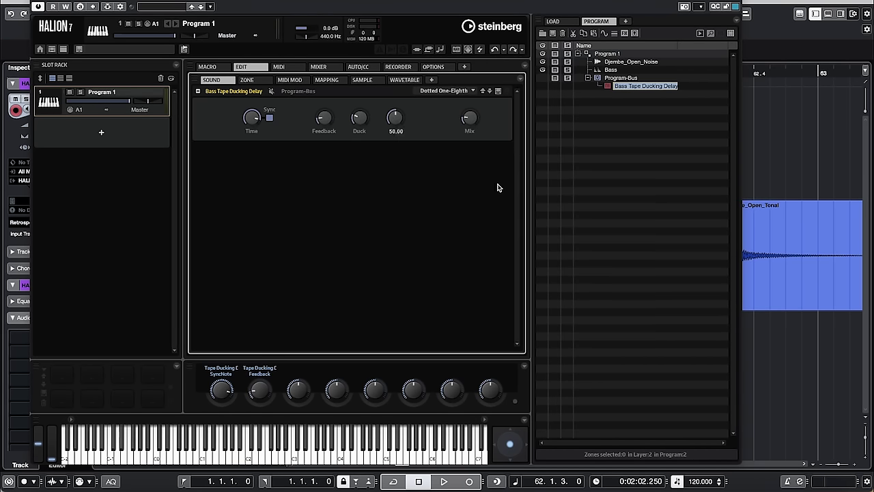
right_click(474, 124)
mouse_move(560, 210)
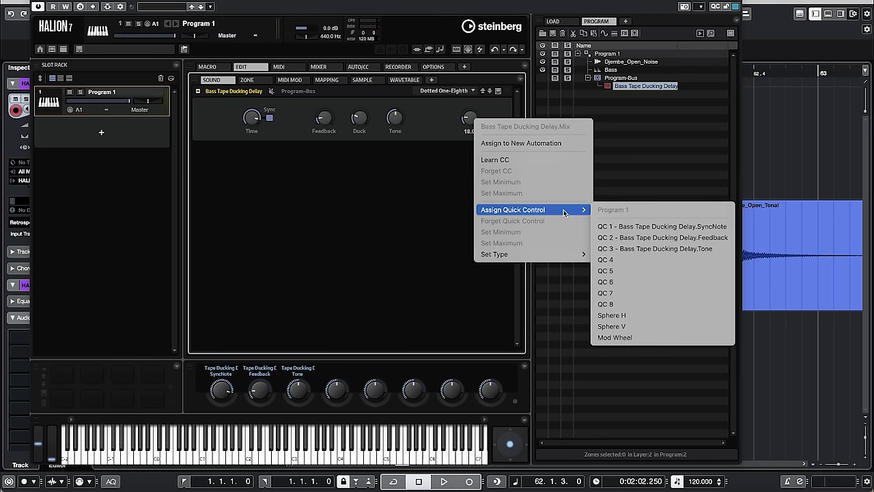
left_click(639, 255)
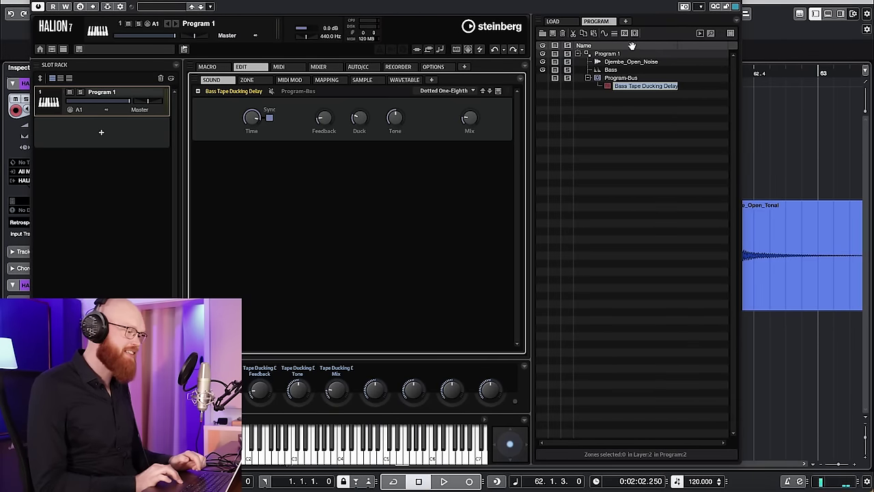
Add a REVerence reverb to the Program-Bus below the Bass Tape Ducking Delay
left_click(624, 34)
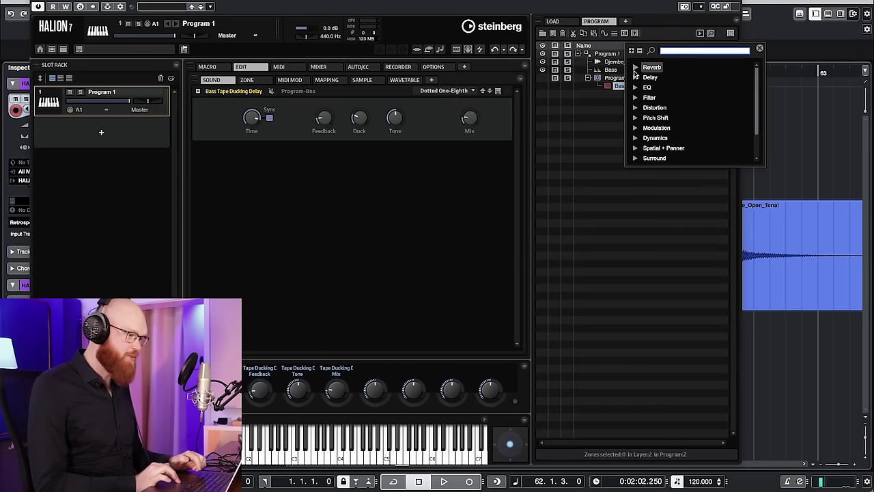
left_click(636, 68)
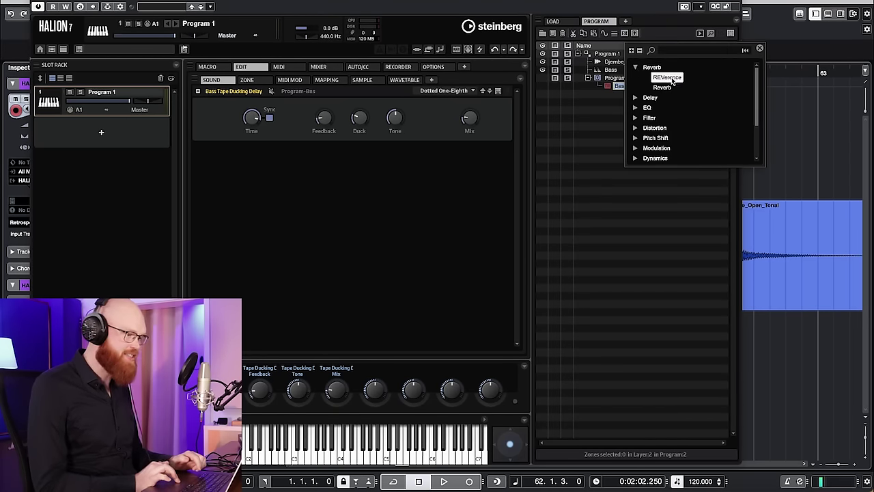
left_click(669, 79)
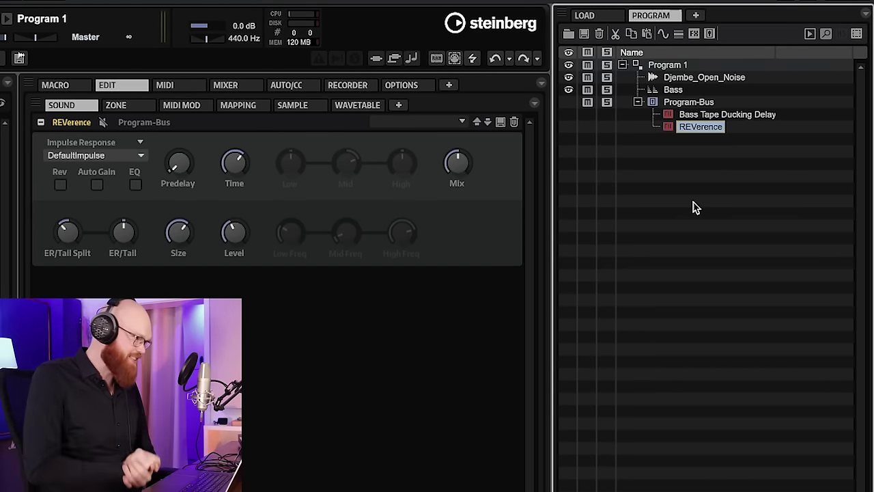
Load the NY Studio A a preset from the Studio category into REVerence
left_click(141, 145)
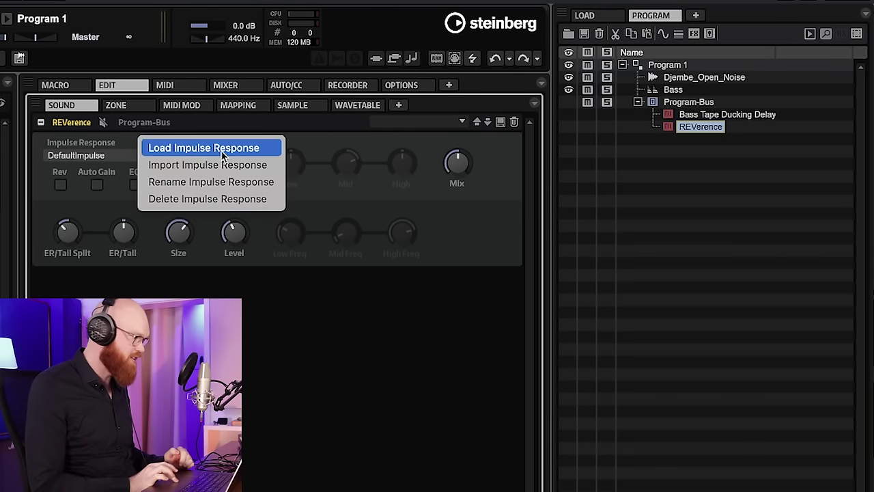
left_click(359, 143)
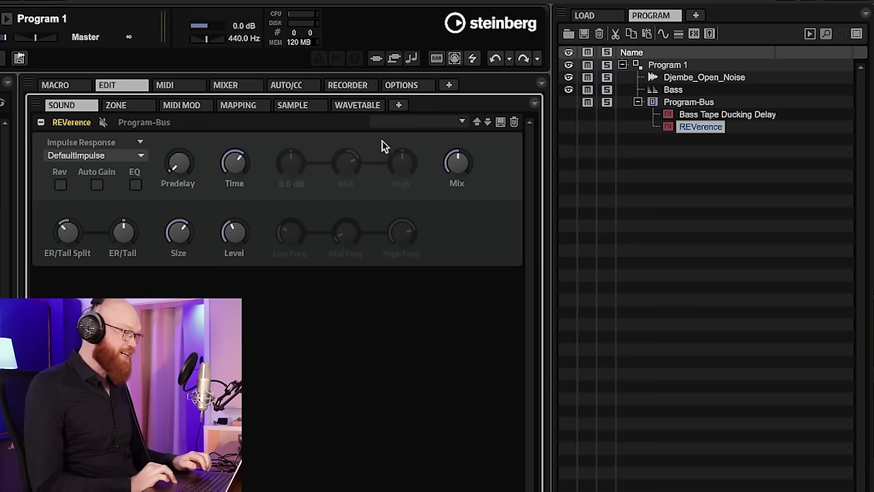
left_click(462, 123)
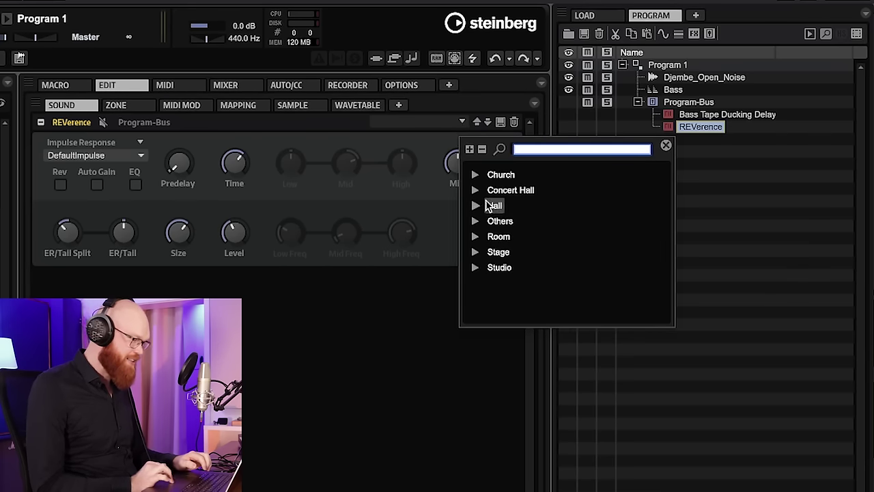
left_click(475, 267)
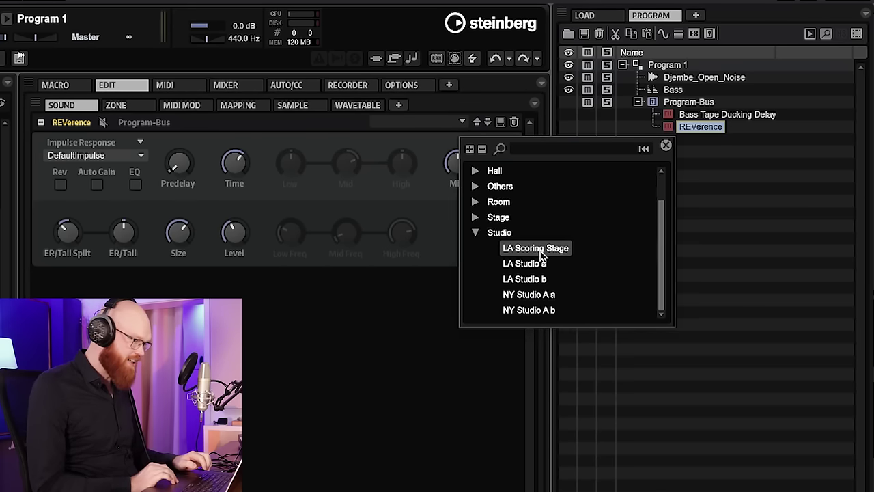
left_click(529, 300)
left_click(366, 313)
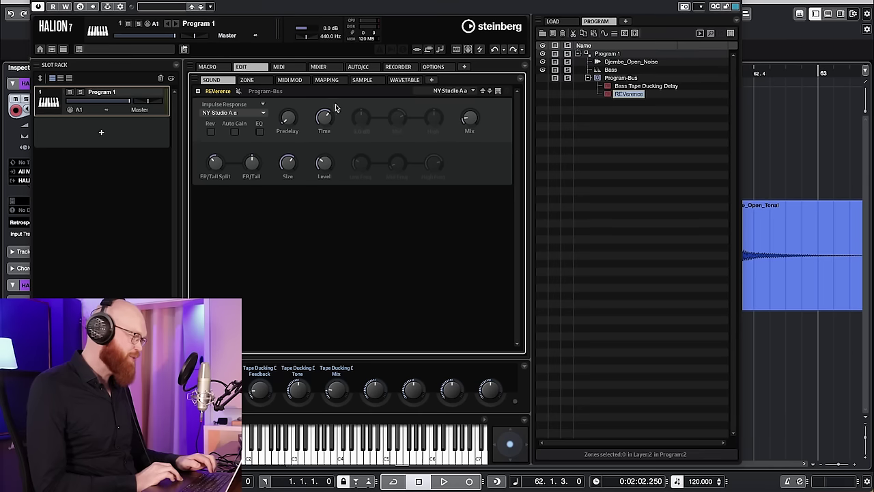
Assign REVerence's Time, Size and ER/Tail Mix parameters to quick controls QC 5, QC 6 and QC 7 of Program 1
right_click(326, 122)
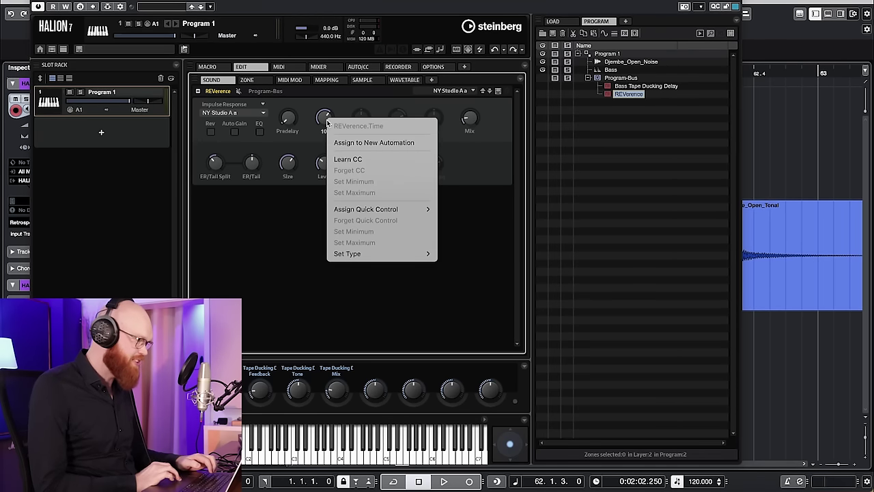
mouse_move(403, 211)
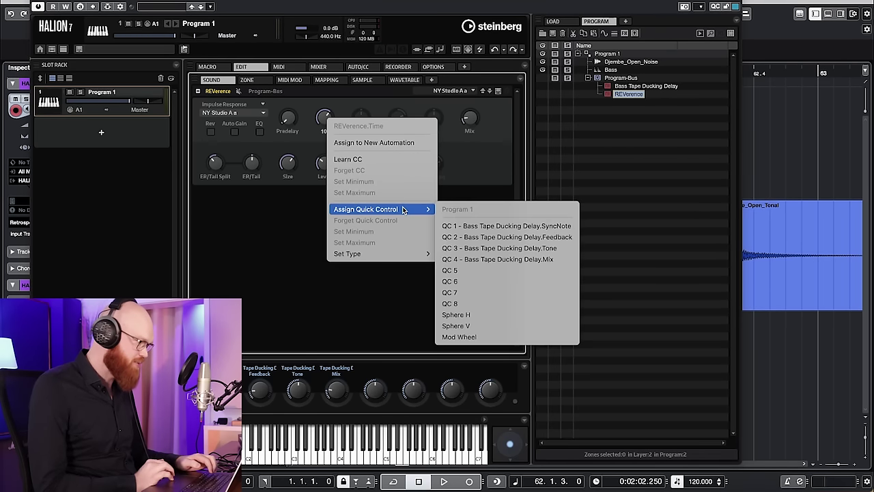
left_click(476, 271)
right_click(289, 166)
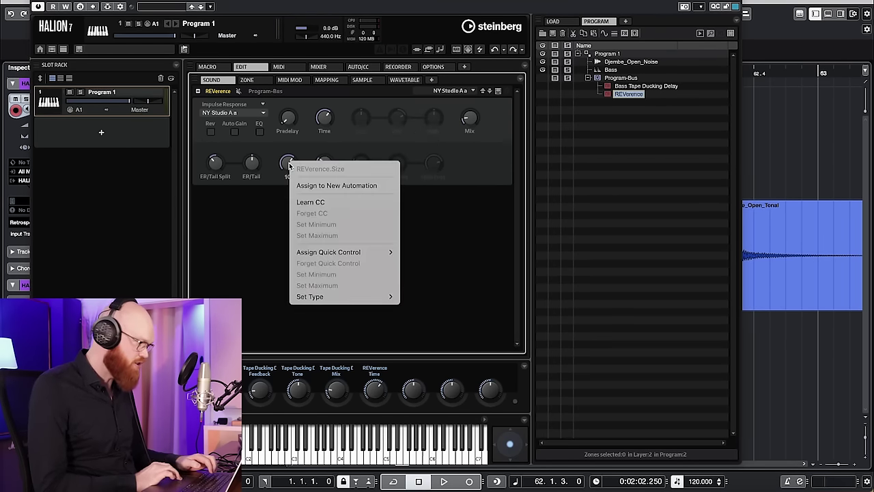
mouse_move(383, 254)
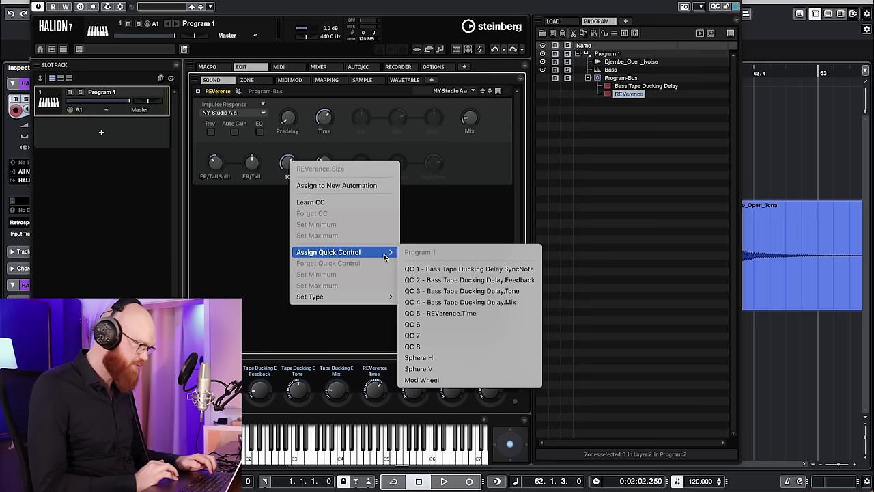
left_click(449, 325)
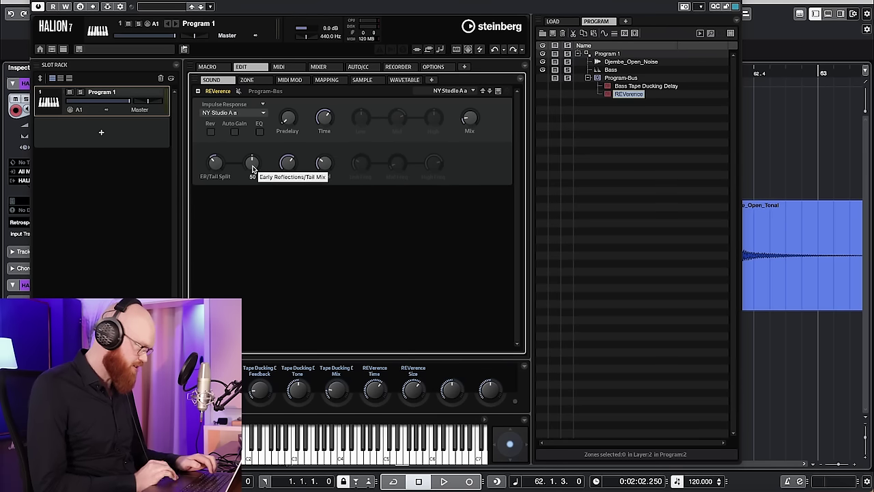
right_click(252, 168)
mouse_move(351, 255)
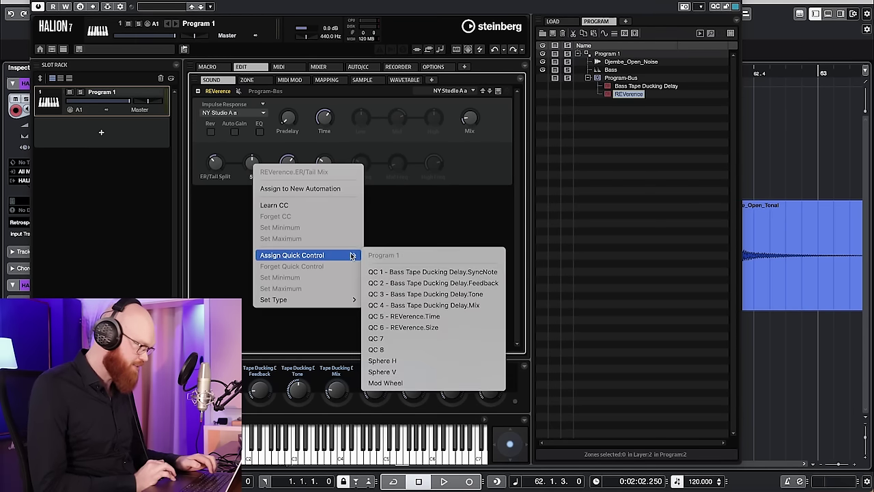
left_click(408, 338)
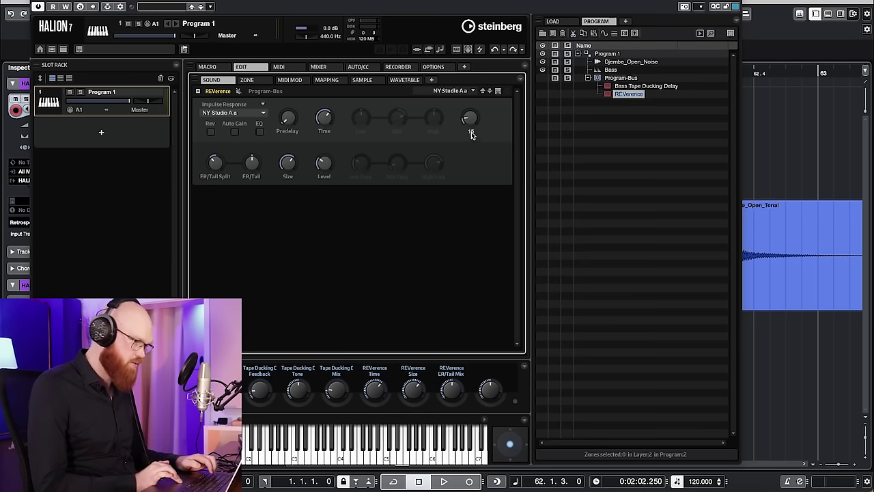
Assign REVerence's Mix parameter to quick control QC 8 of Program 1
right_click(471, 120)
mouse_move(512, 214)
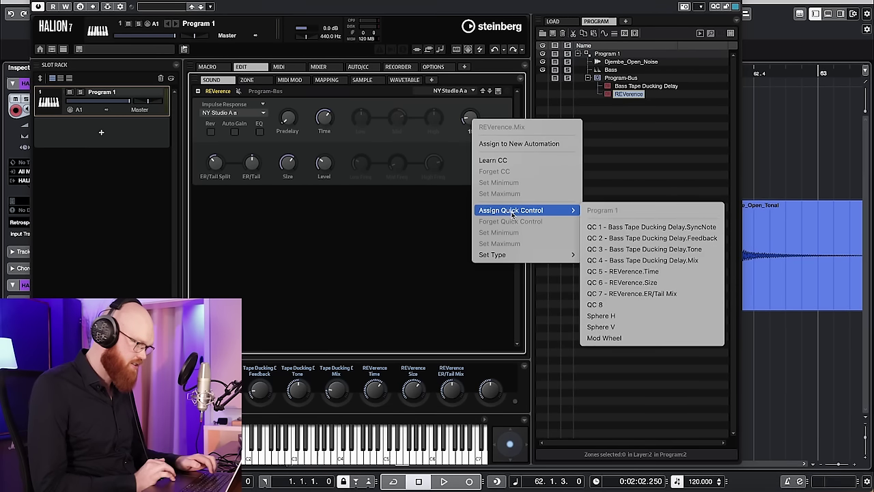
left_click(626, 304)
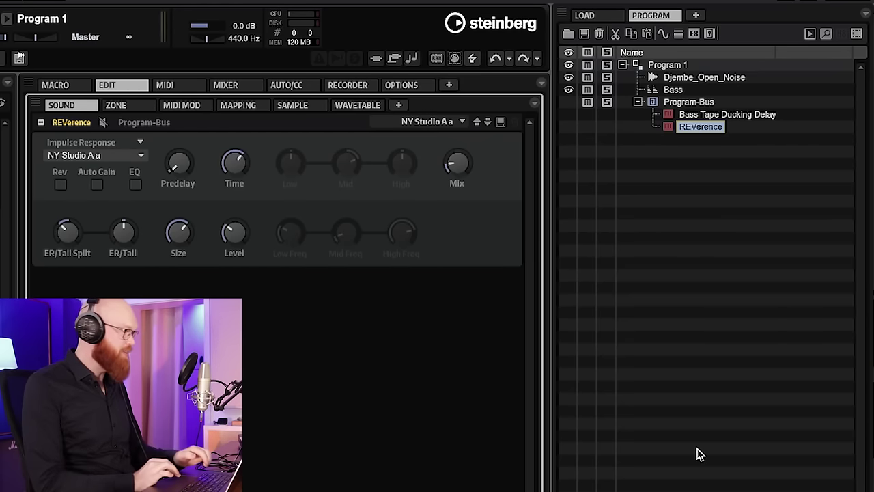
Rename Program 1 in the program tree as DjemBass
left_click(666, 66)
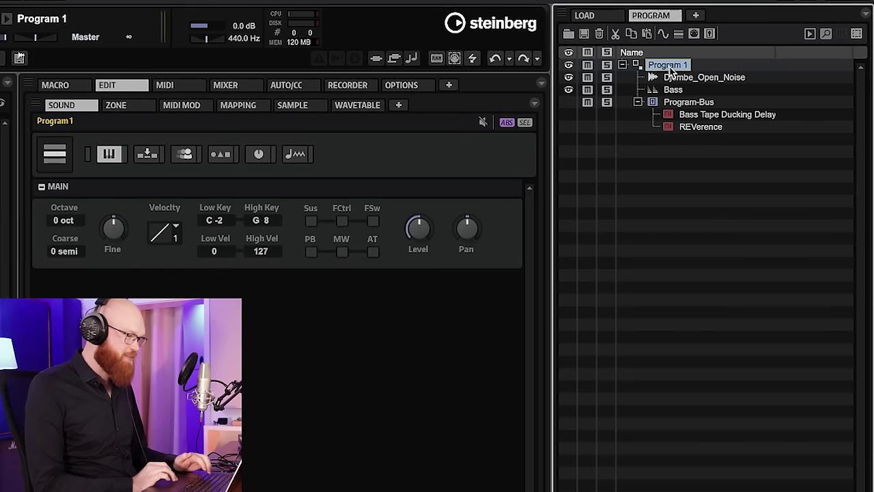
right_click(672, 71)
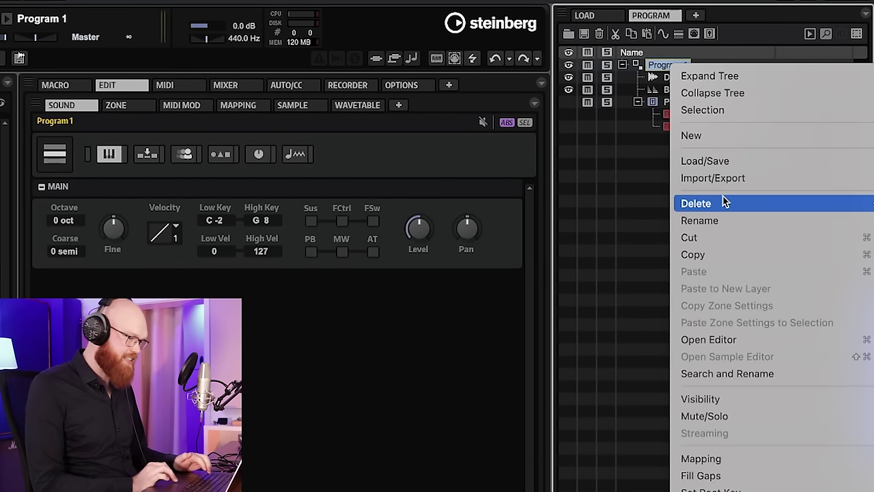
left_click(731, 222)
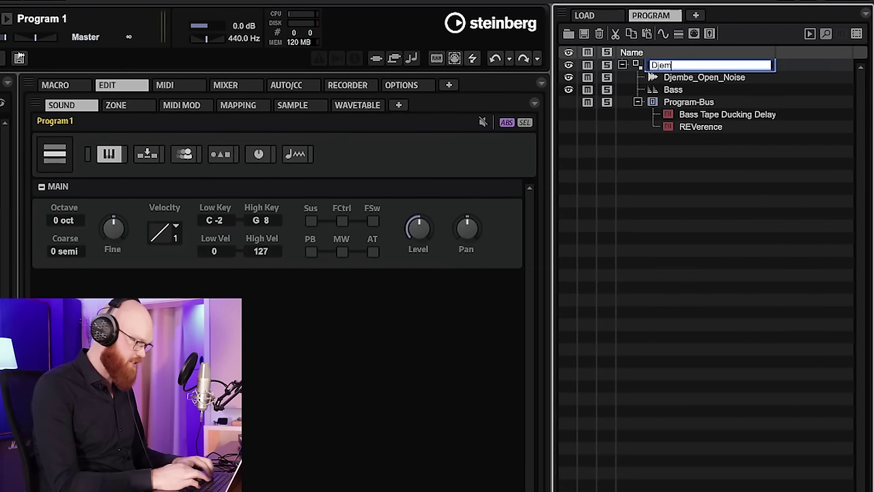
key("Return")
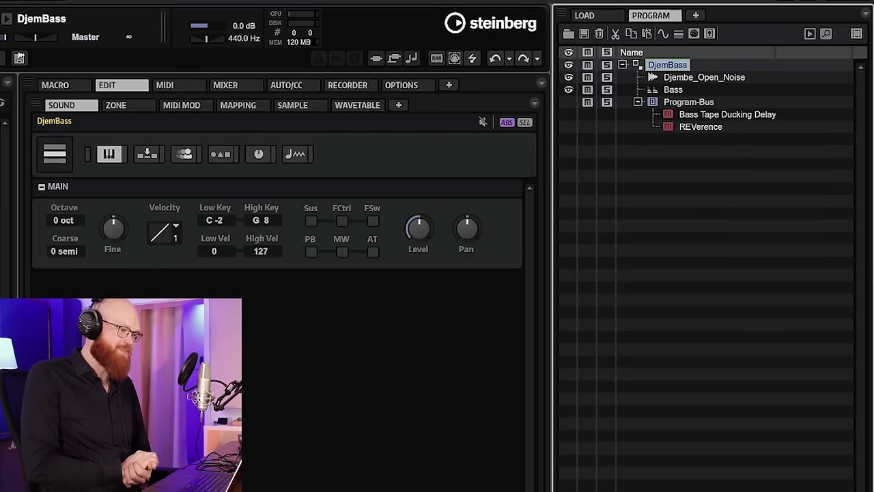
Add an FM Zone to DjemBass and look through the frequency settings of its operators
left_click(664, 36)
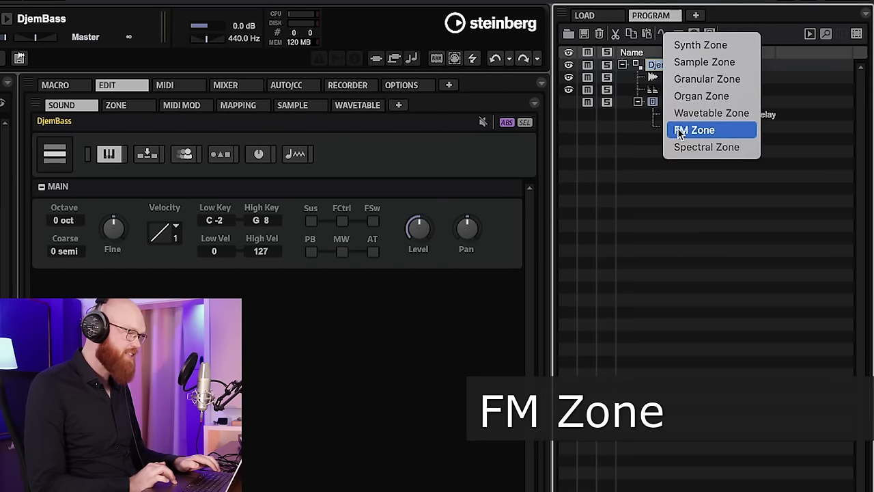
left_click(708, 131)
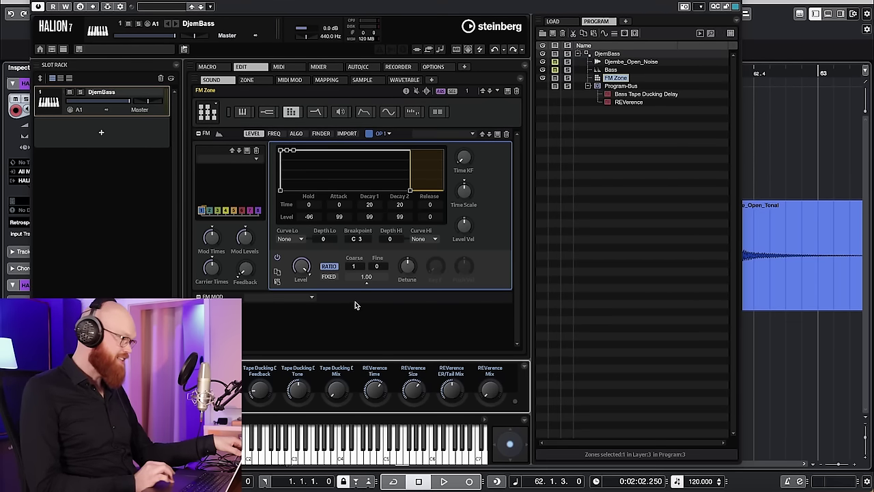
left_click(273, 134)
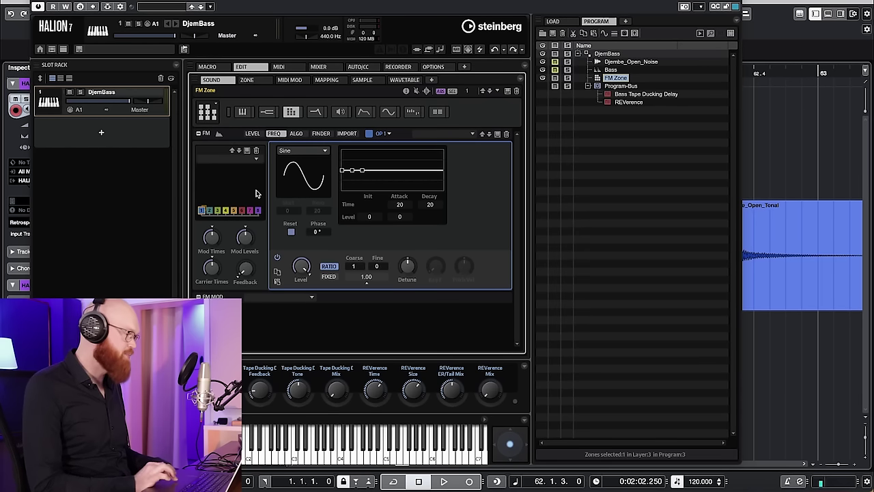
left_click(219, 212)
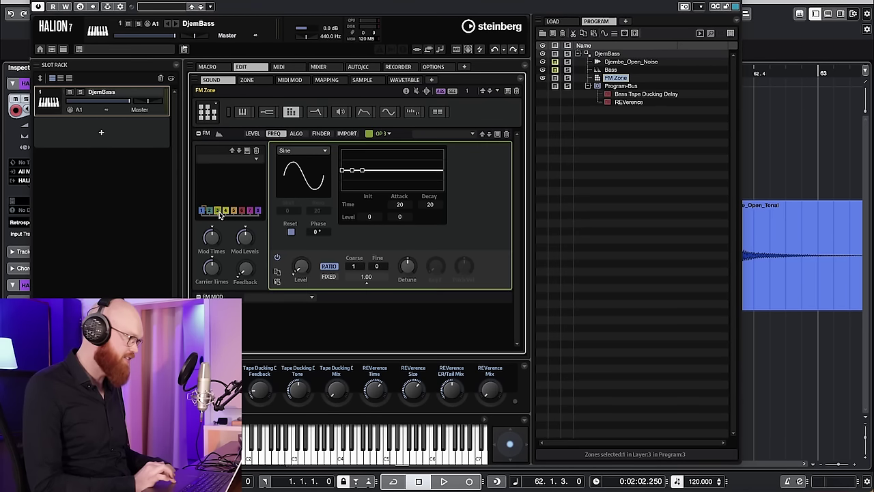
left_click(234, 212)
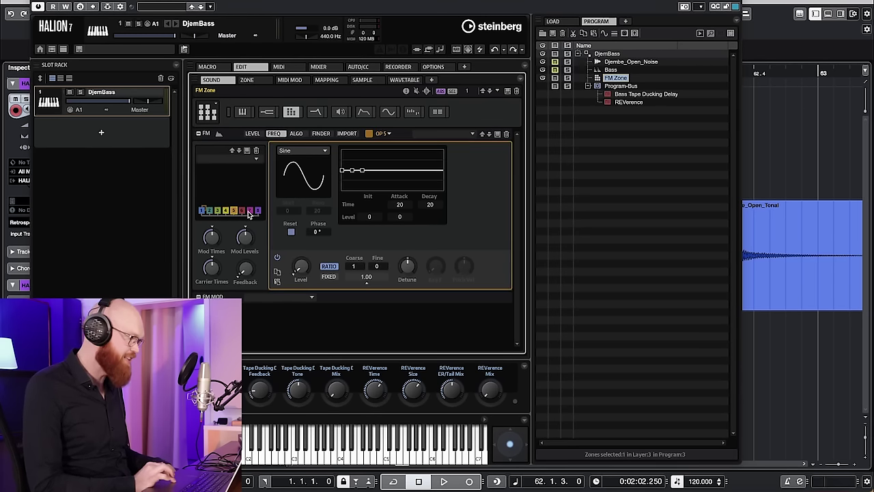
left_click(243, 211)
left_click(257, 212)
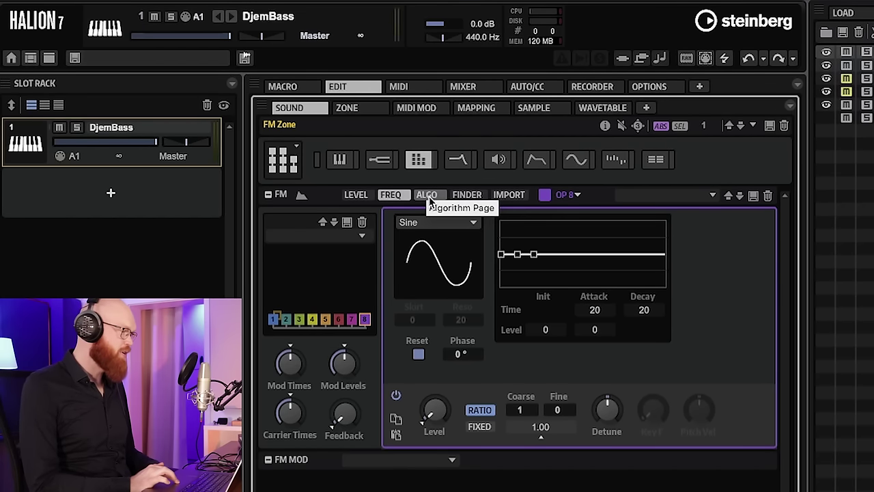
In the FM zone's algorithm, set the output amounts of all operators except OP4 to 0
left_click(427, 196)
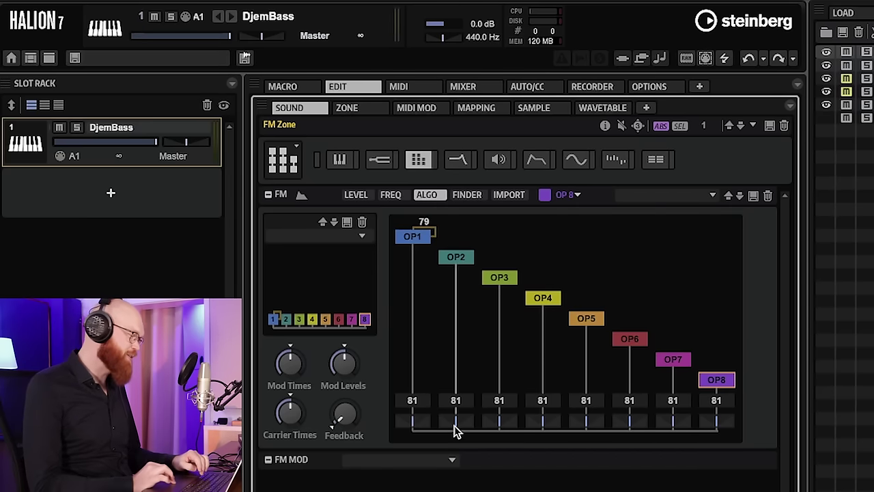
left_click(413, 403, "ctrl")
left_click(457, 403, "ctrl")
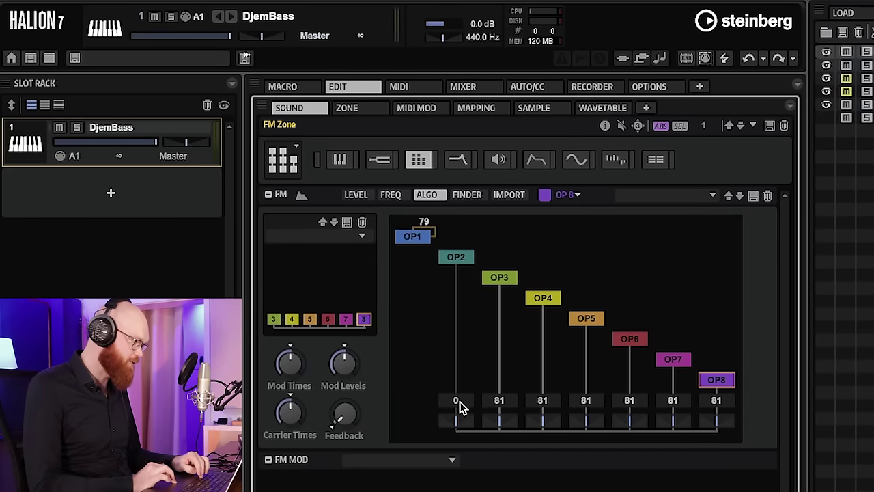
left_click(585, 403, "ctrl")
left_click(501, 403, "ctrl")
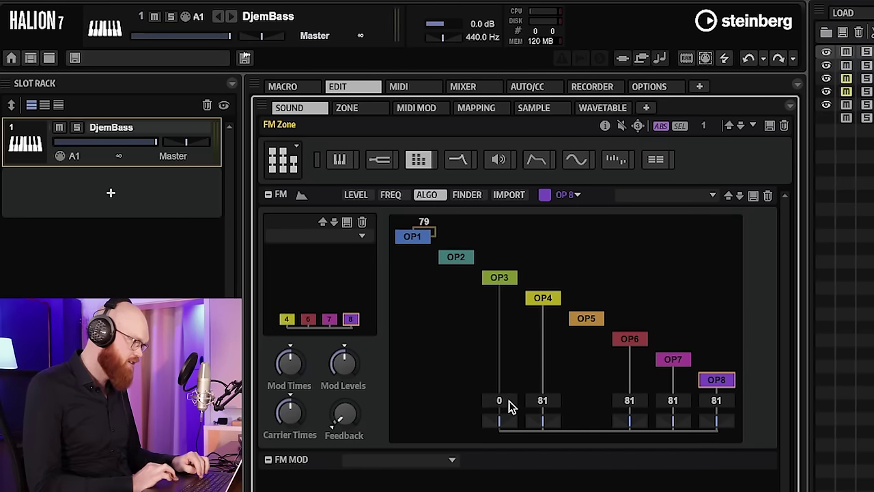
left_click(631, 403, "ctrl")
left_click(673, 403, "ctrl")
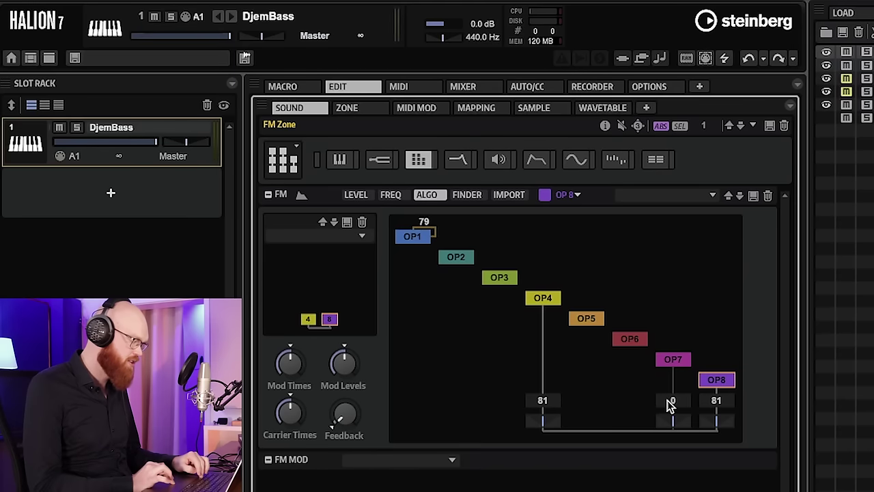
left_click(717, 403, "ctrl")
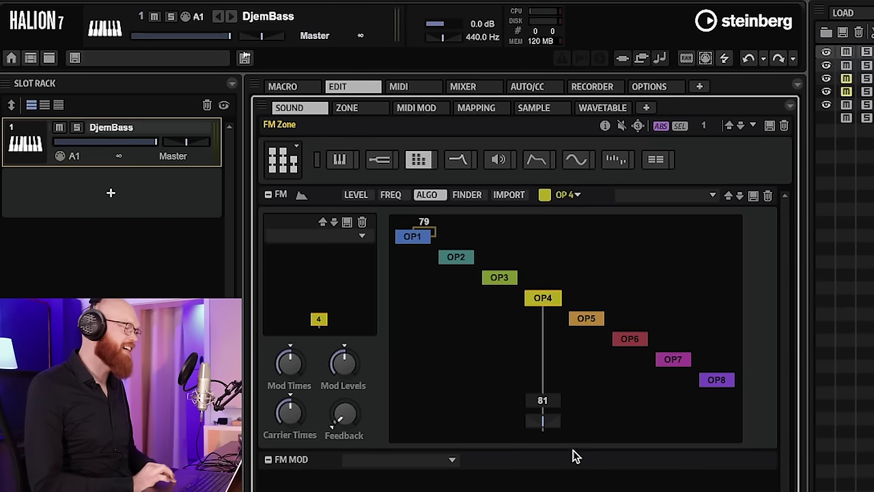
Raise operator 4's output level to its maximum
double_click(540, 300)
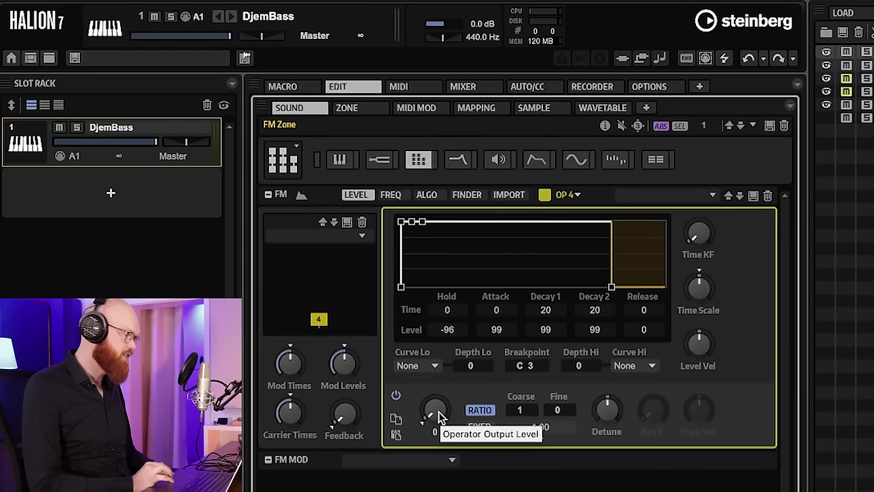
left_click_drag(435, 413, 444, 236)
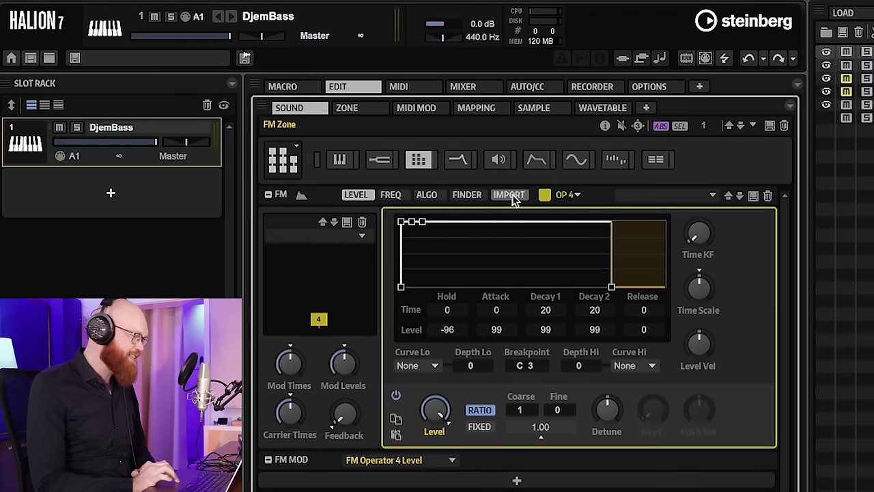
Modulate OP4 with OP3 by an amount of 40 and raise operator 3's output level to its maximum
left_click(427, 195)
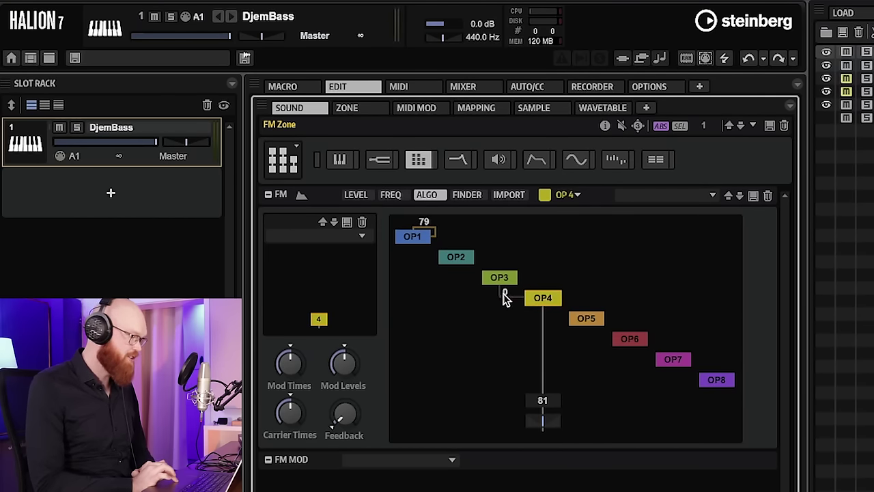
mouse_move(505, 297)
left_mouse_down()
mouse_move(517, 270)
mouse_move(515, 307)
left_mouse_up()
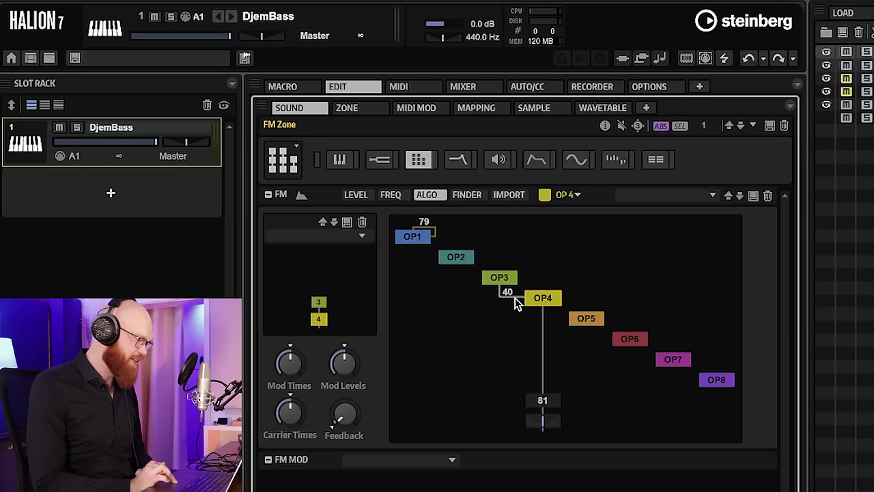
left_click(491, 281)
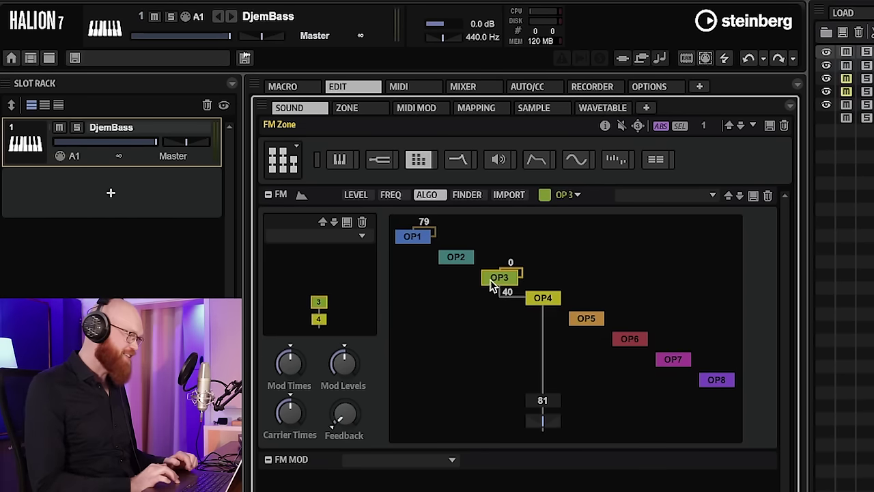
double_click(501, 278)
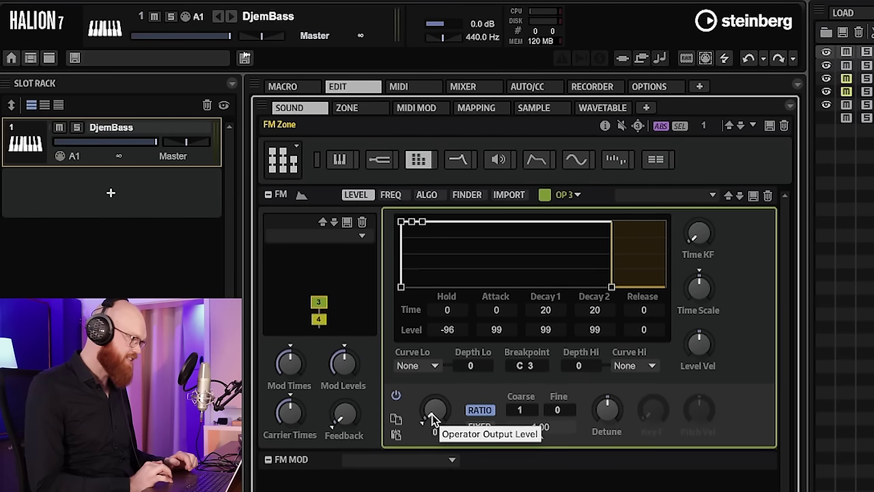
left_click_drag(434, 417, 441, 239)
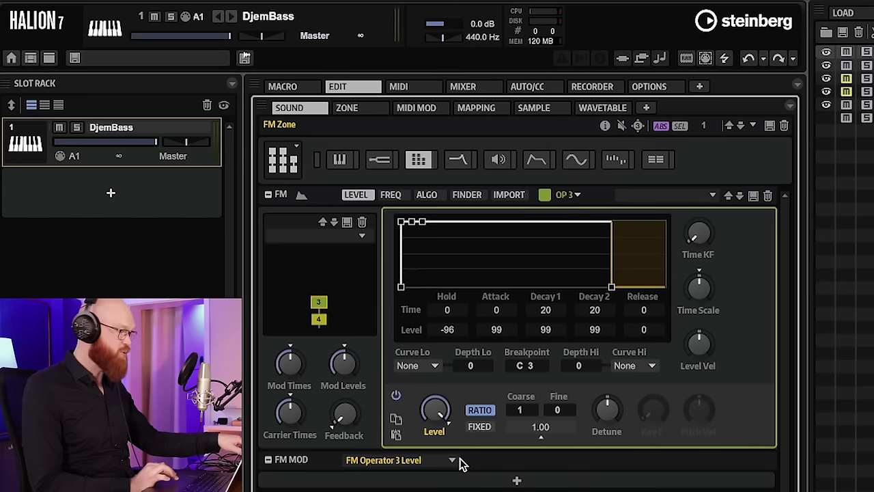
Try out different output levels and coarse and fine frequency ratios for operator 3
left_click_drag(435, 409, 435, 478)
left_click_drag(435, 410, 456, 347)
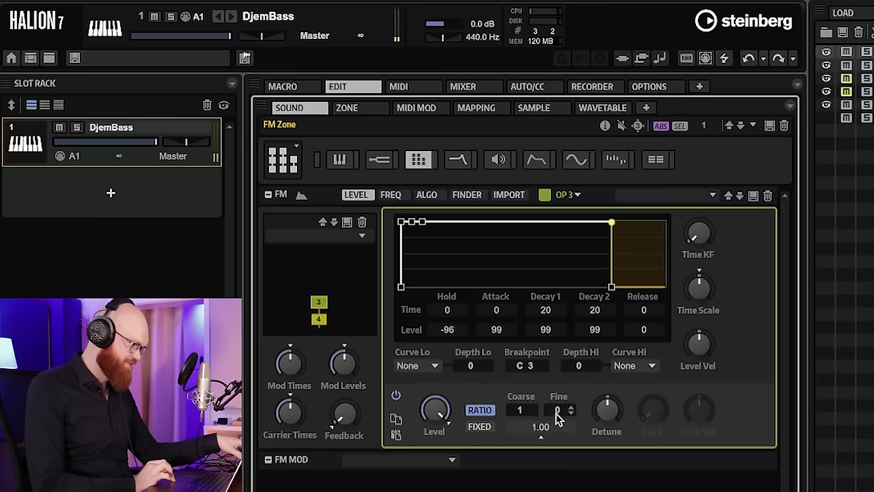
left_click_drag(557, 414, 578, 369)
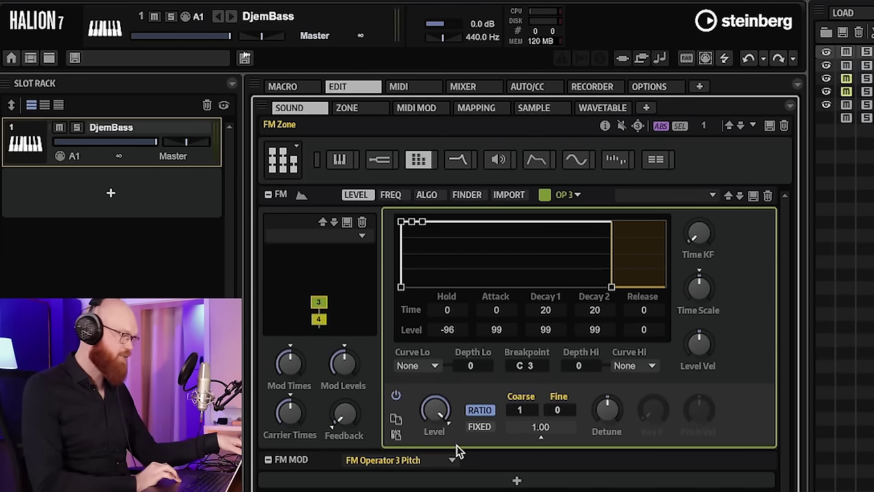
mouse_move(528, 410)
left_mouse_down()
mouse_move(529, 396)
mouse_move(530, 414)
left_mouse_up()
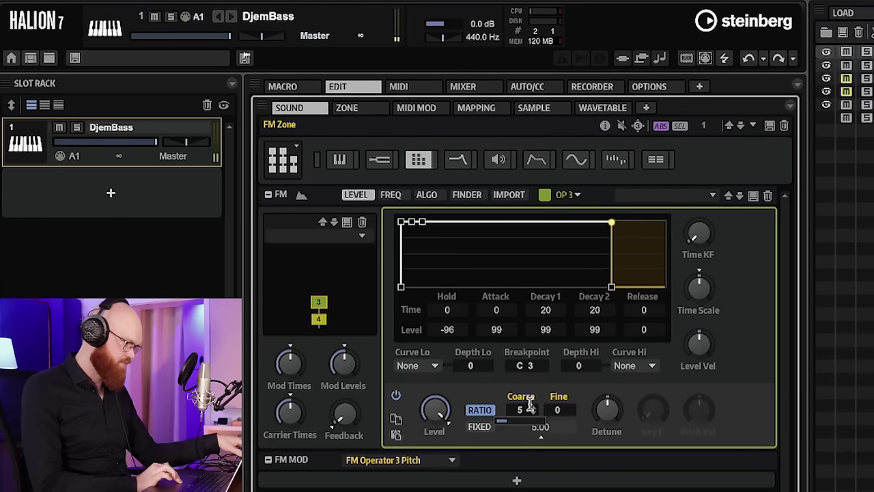
left_click_drag(529, 407, 521, 417)
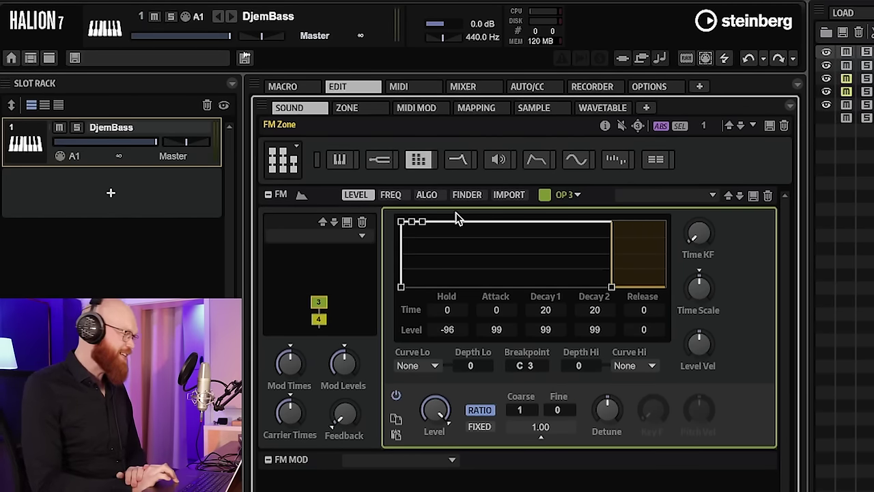
Modulate OP3 with OP2 by an amount of 80 and raise operator 2's output level to its maximum
left_click(427, 196)
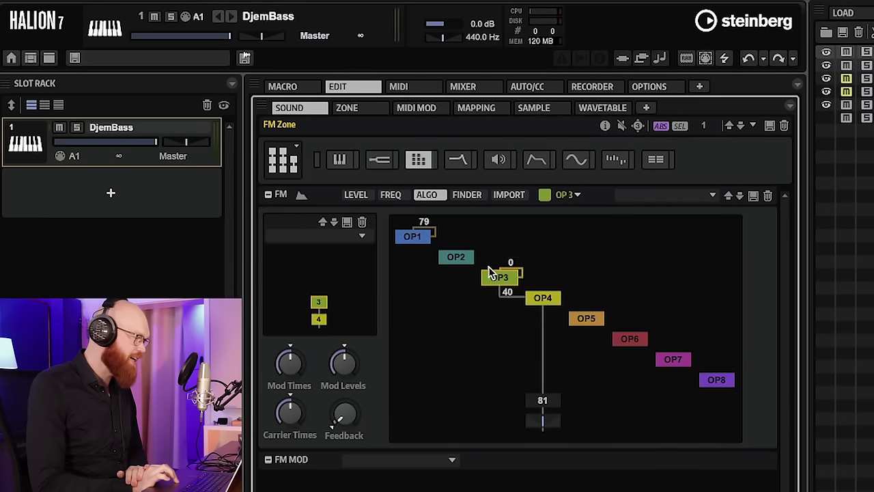
left_click_drag(463, 266, 476, 244)
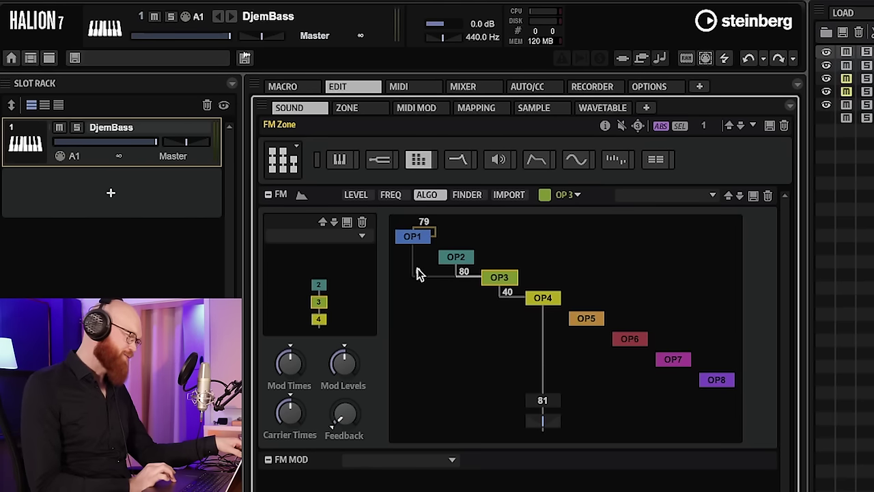
double_click(458, 261)
left_click_drag(434, 410, 464, 256)
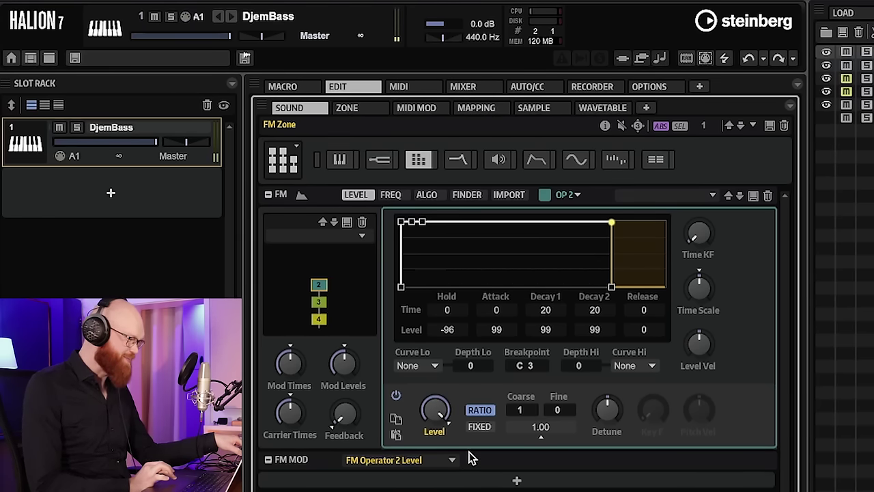
Set OP2's self-feedback amount to 95 and raise the FM zone's global feedback to just below its maximum
left_click(430, 197)
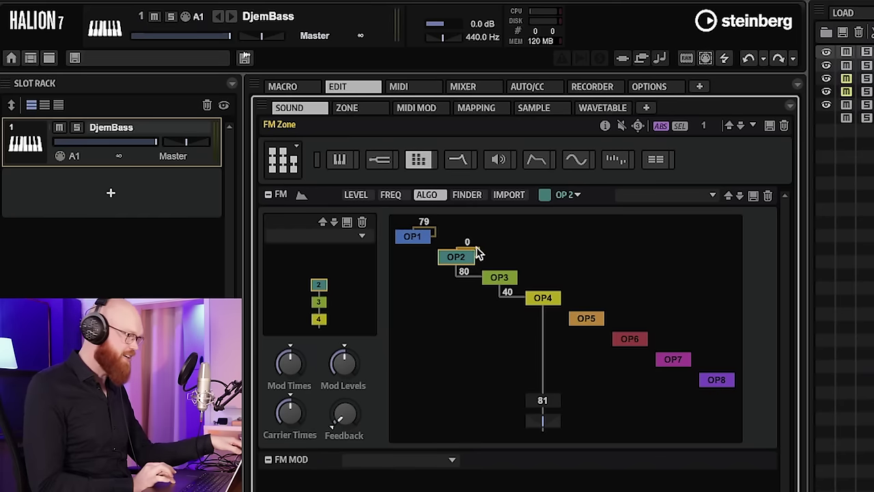
left_click_drag(468, 242, 477, 194)
left_click_drag(483, 123, 486, 84)
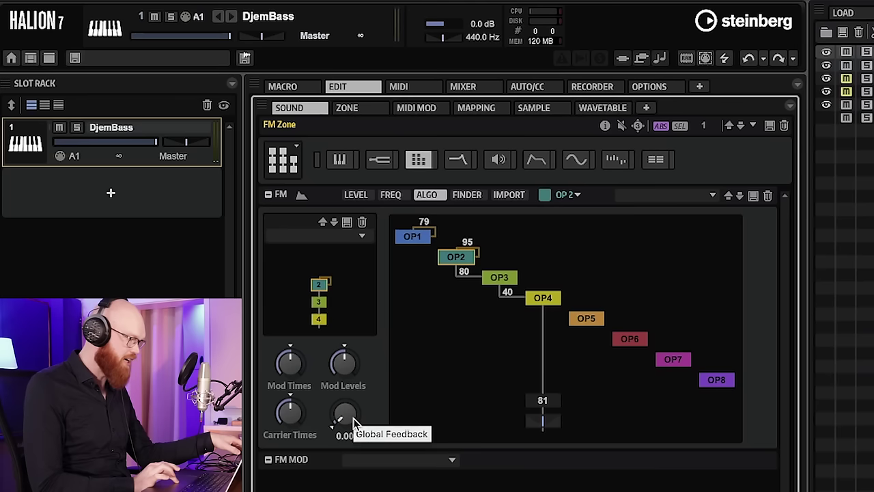
left_click_drag(350, 424, 364, 298)
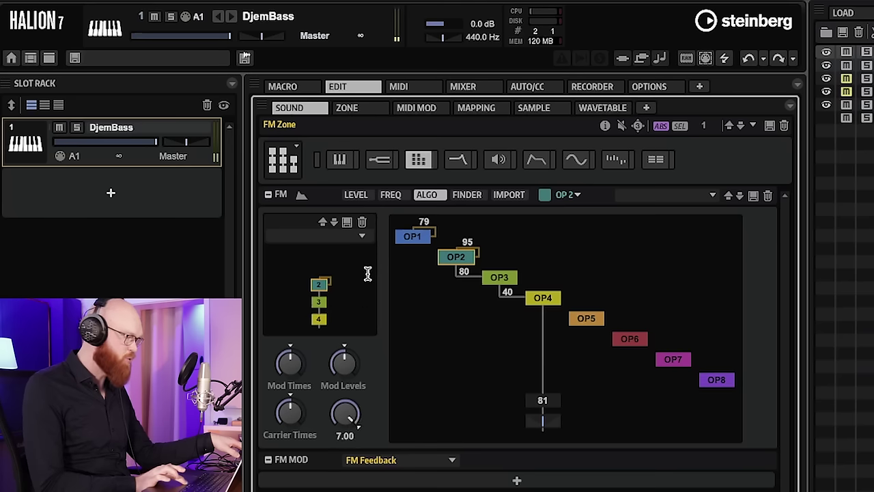
left_click_drag(347, 417, 347, 418)
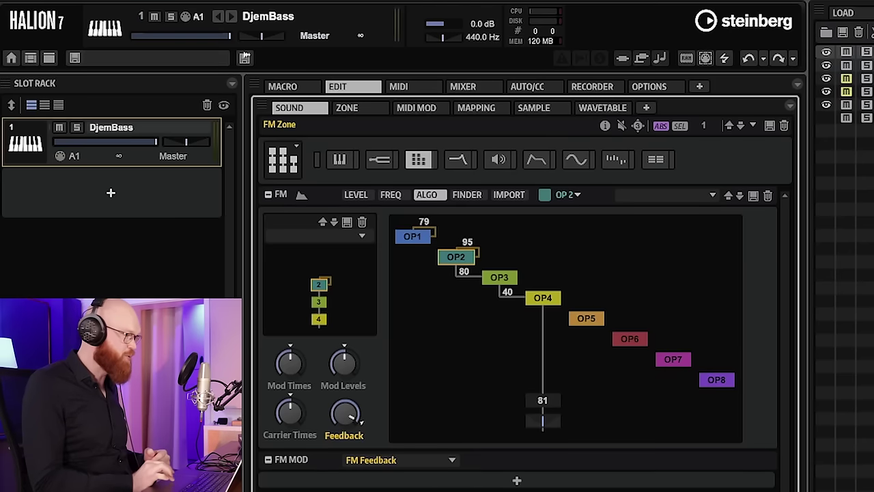
Shape operator 2's level envelope to fall to level 0 with a Decay 2 time of 40
double_click(463, 261)
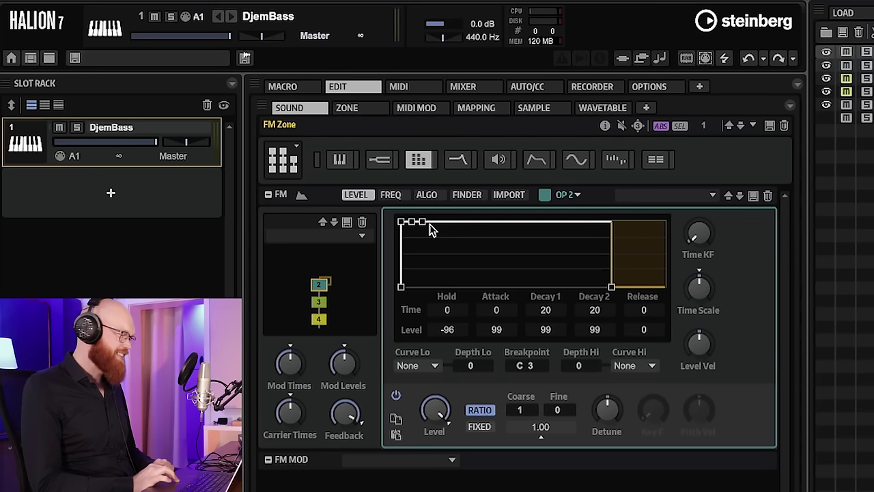
left_click_drag(425, 226, 447, 298)
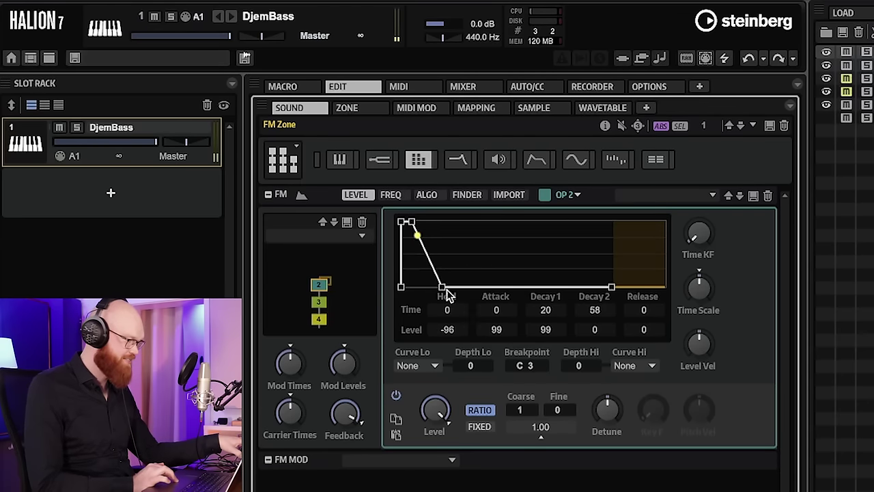
left_click_drag(444, 291, 434, 293)
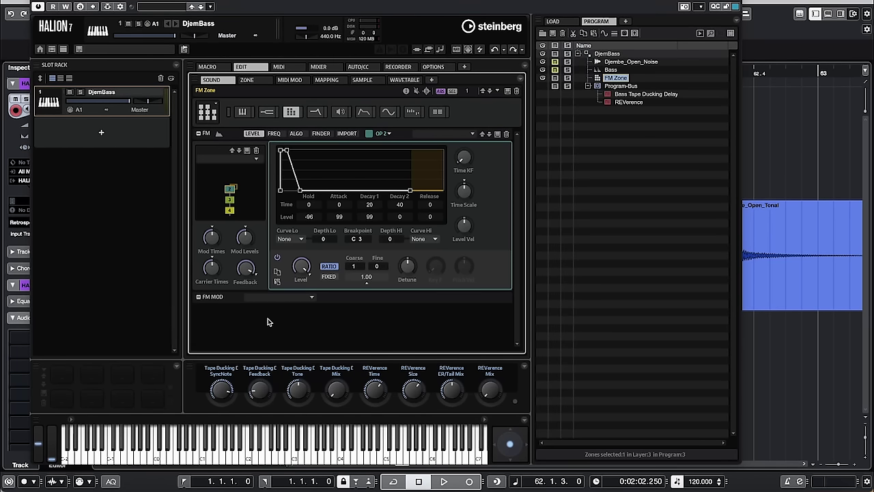
Modulate the FM feedback with the Modulation Wheel at an amount of 100 and lower the zone's global feedback to 0
left_click(247, 271)
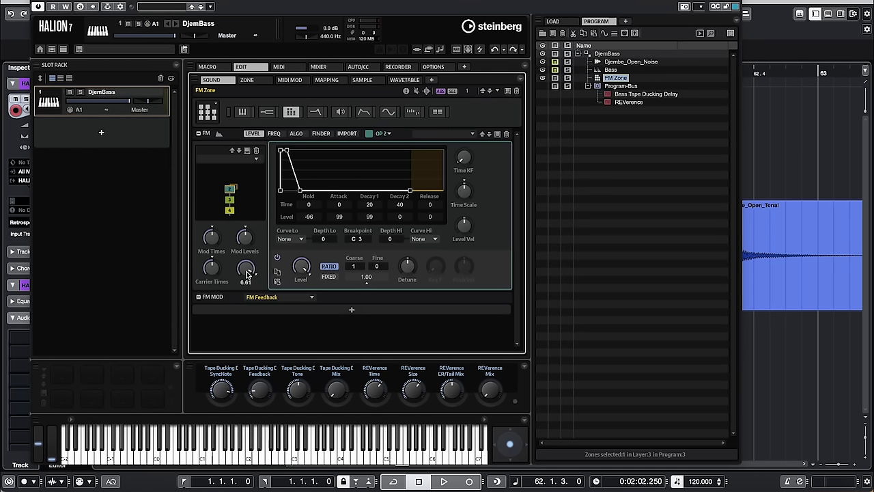
left_click(352, 310)
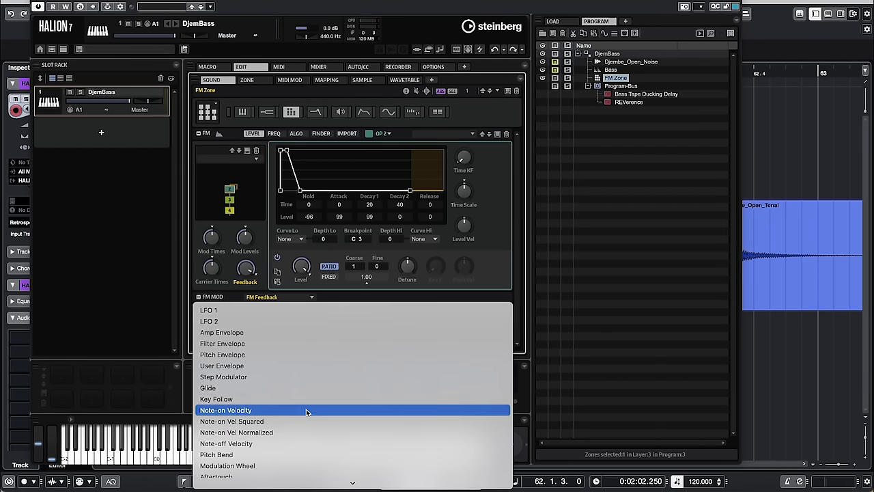
left_click(235, 466)
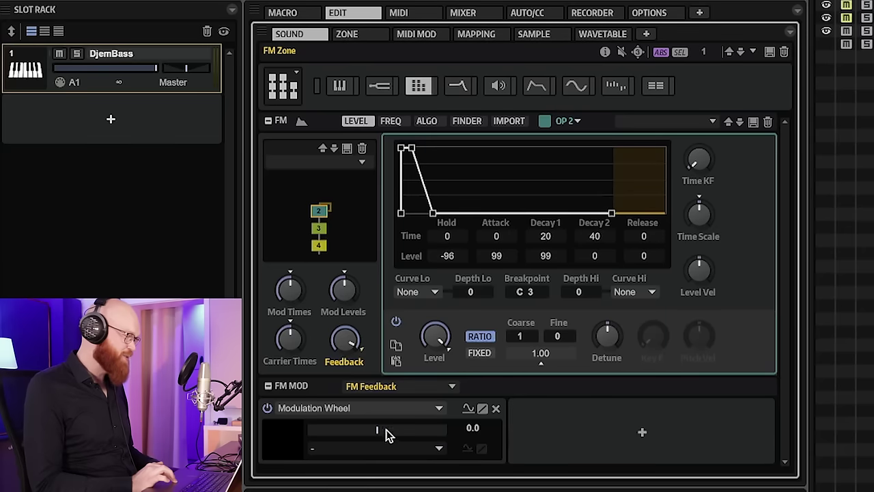
left_click_drag(382, 433, 468, 435)
left_click_drag(345, 339, 344, 487)
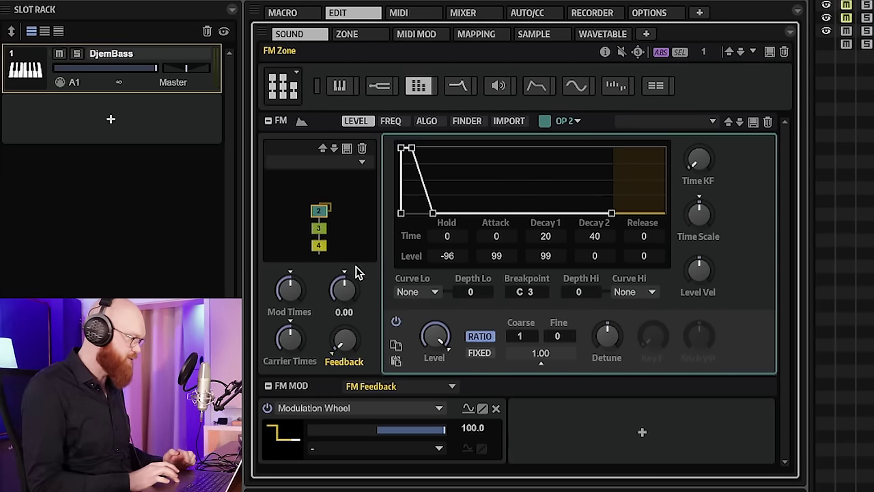
left_click(347, 292)
mouse_move(355, 300)
left_mouse_down()
mouse_move(355, 280)
mouse_move(362, 324)
mouse_move(348, 295)
left_mouse_up()
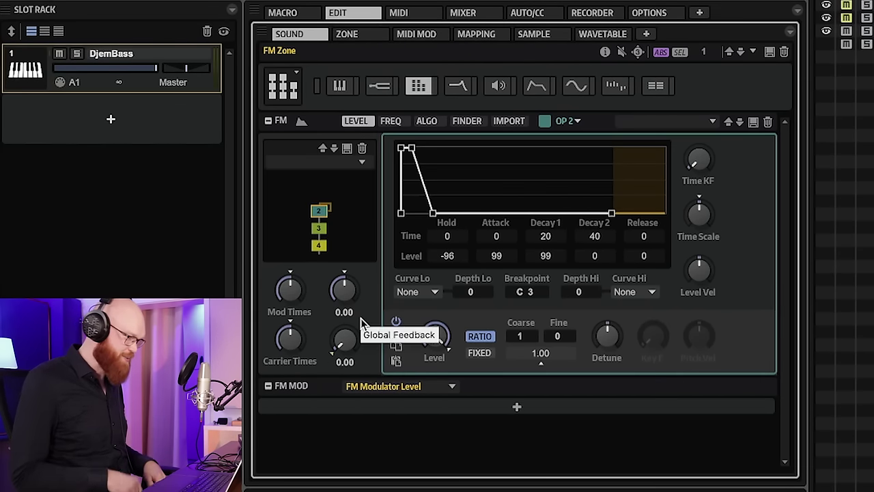
Shape operator 4's level envelope to fall to level 0 with a Decay 2 time of 59
left_click(323, 246)
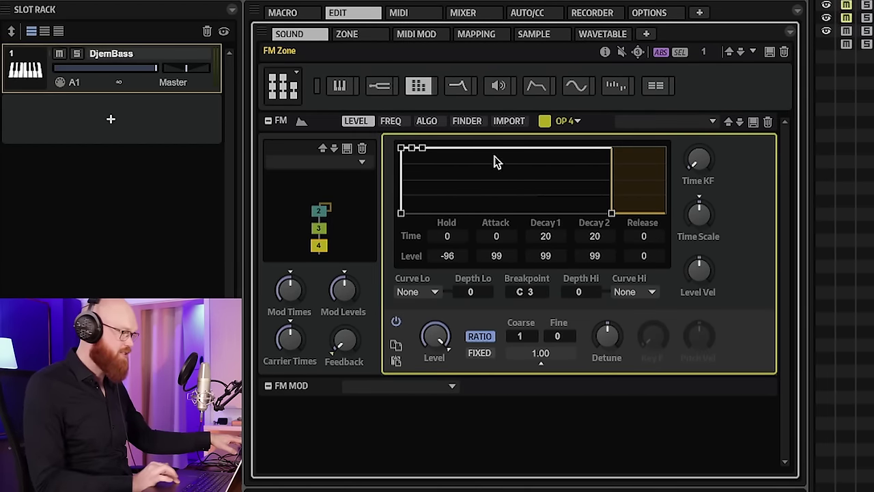
left_click_drag(423, 149, 443, 216)
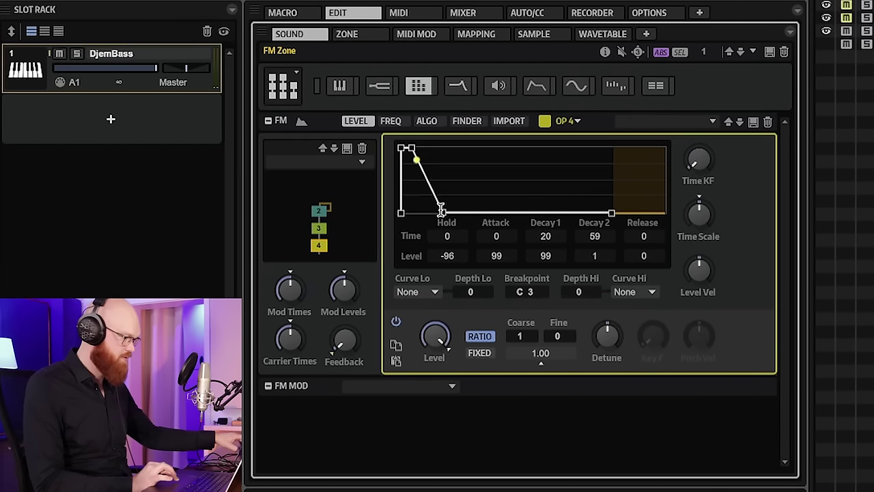
left_click_drag(441, 210, 440, 219)
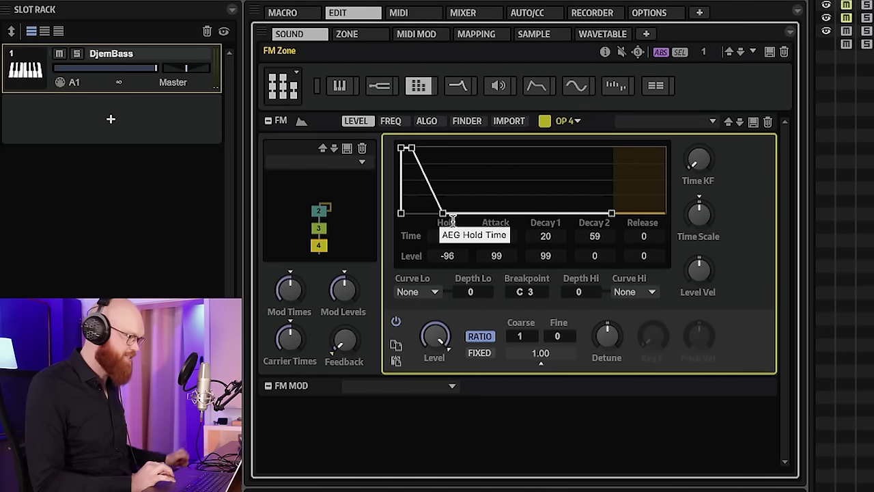
Browse the FM algorithm presets, try out FM-X 86, FM-X 82 and FM-X 81, and view the FM import options
left_click(426, 122)
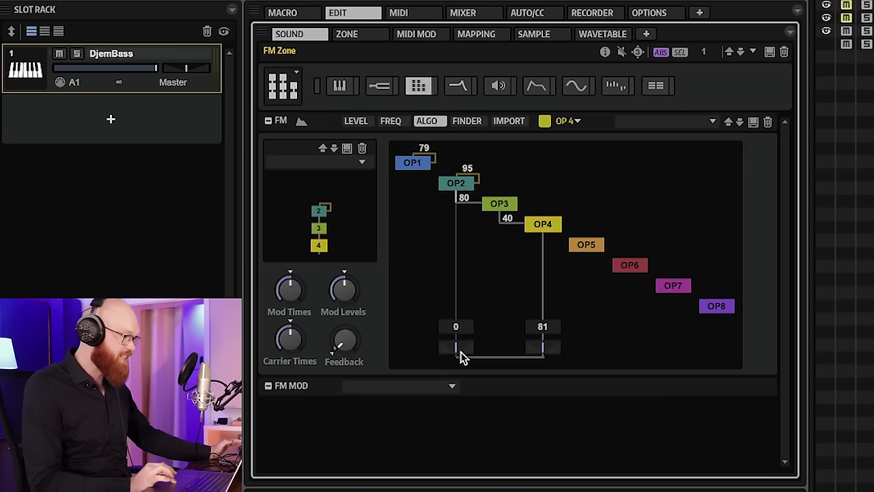
left_click(475, 122)
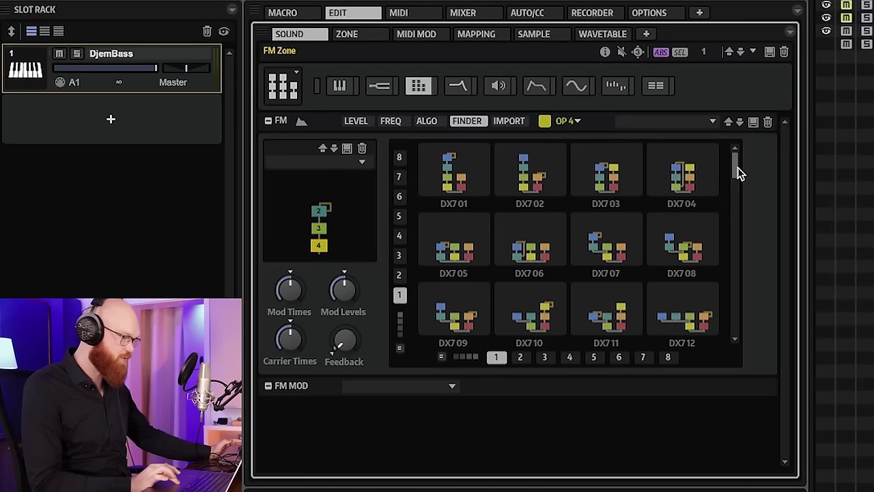
left_click_drag(738, 168, 755, 156)
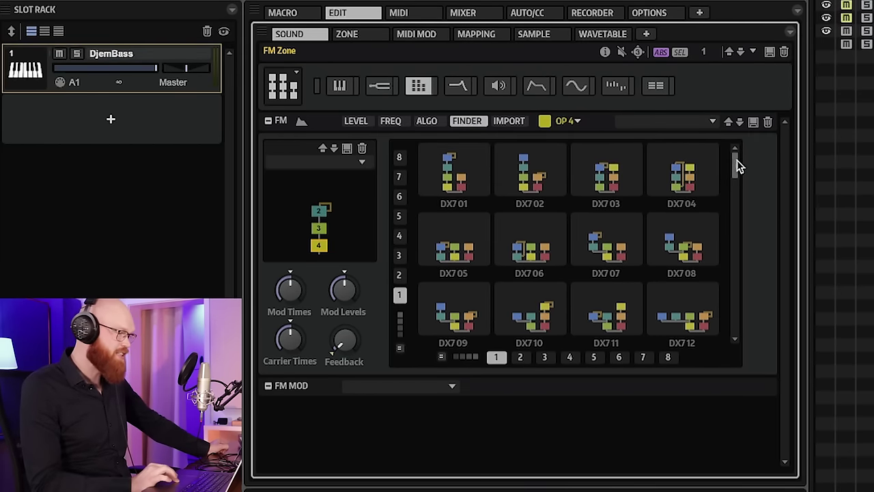
left_click_drag(737, 166, 744, 317)
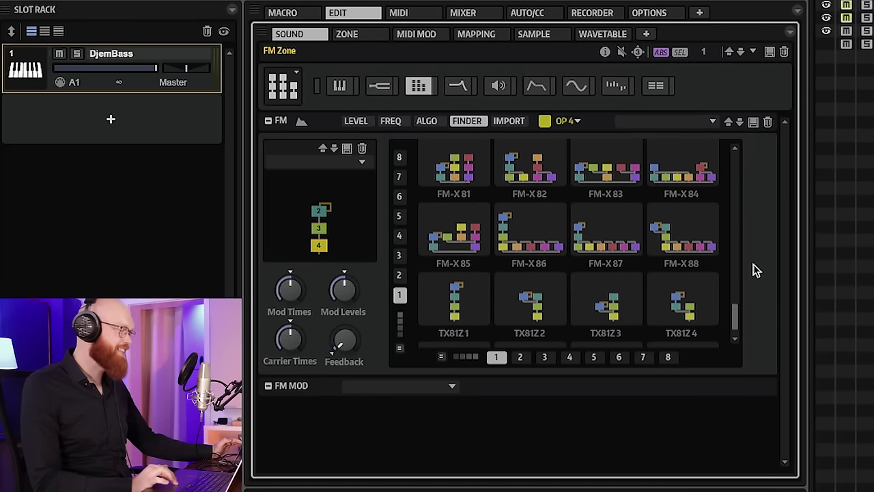
left_click(691, 254)
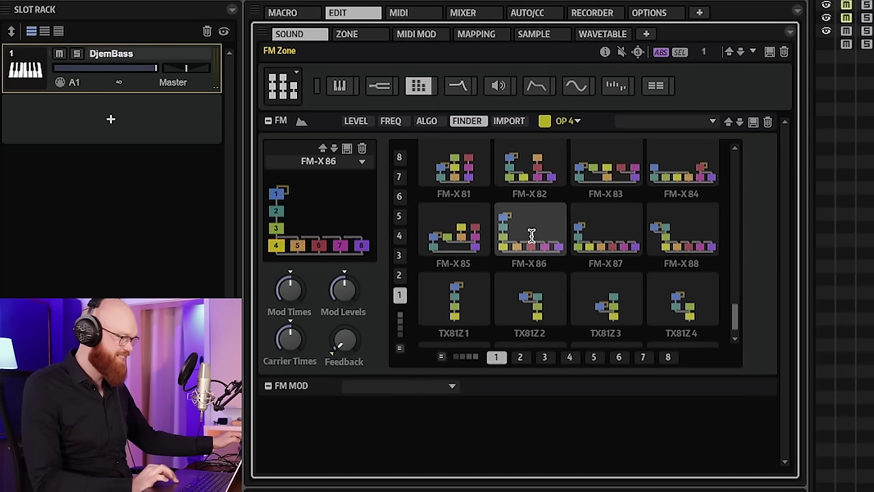
left_click(531, 168)
left_click(466, 171)
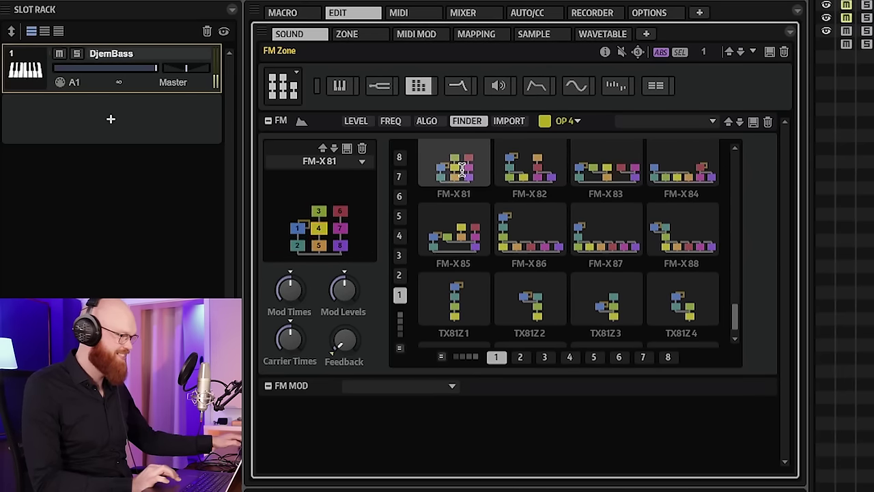
scroll(624, 253, "up", 1)
scroll(622, 233, "up", 1)
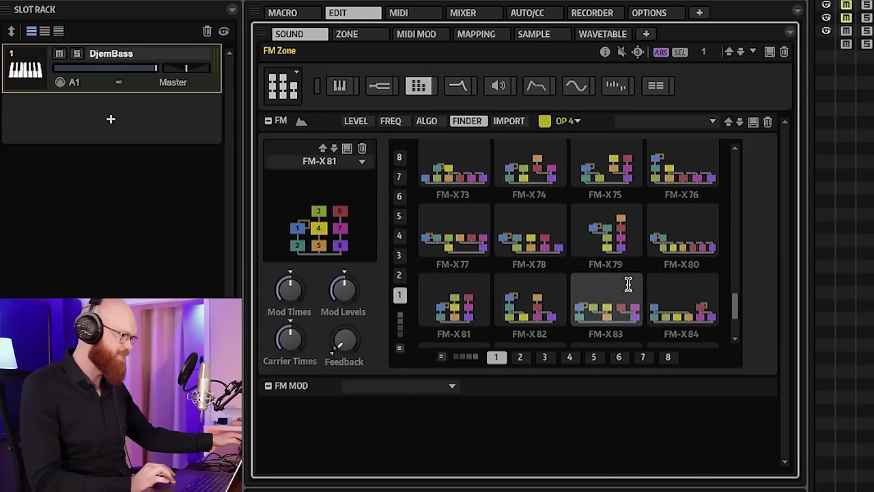
left_click(509, 121)
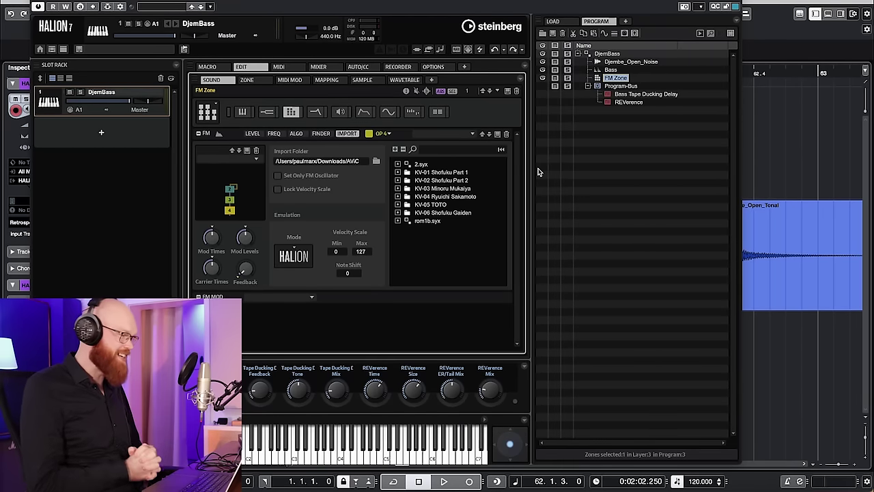
Undock the Options editor into its own window and load the Macro Page Designer Extended layout in it
right_click(435, 68)
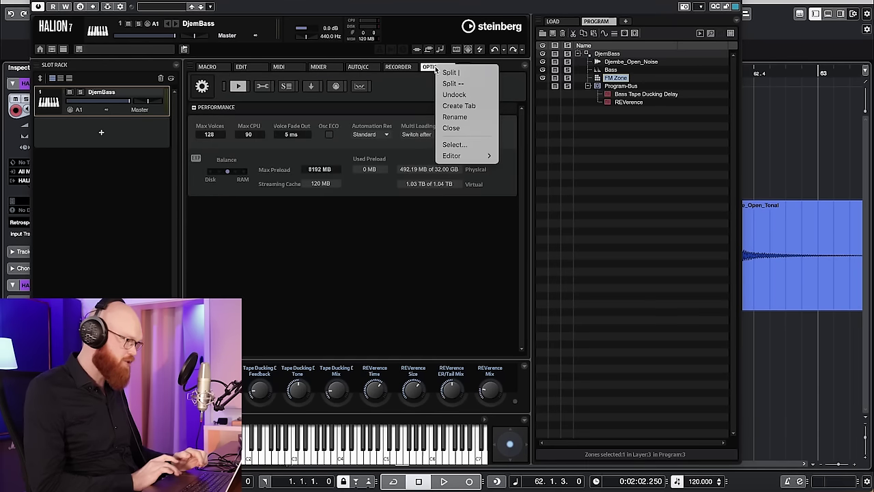
left_click(462, 98)
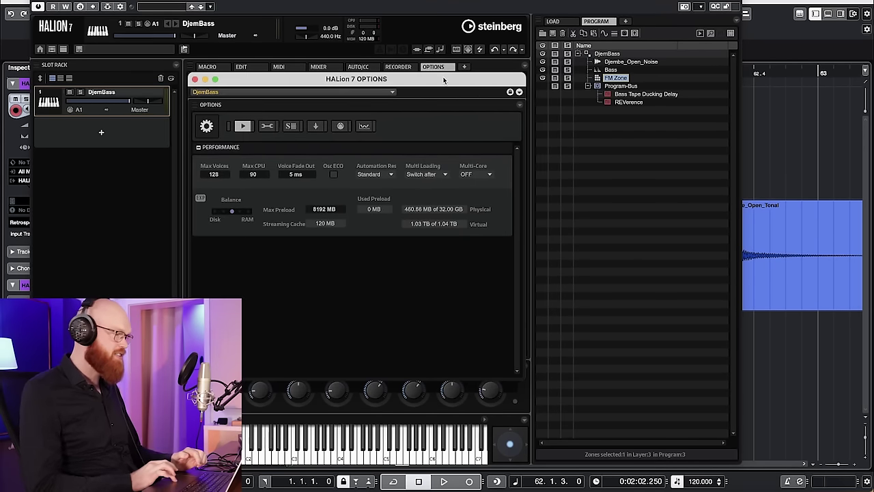
left_click_drag(444, 81, 365, 28)
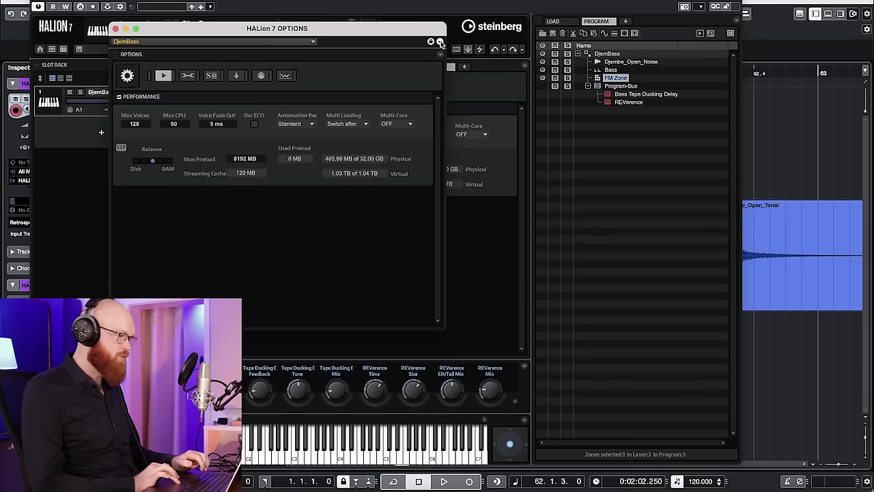
left_click(441, 42)
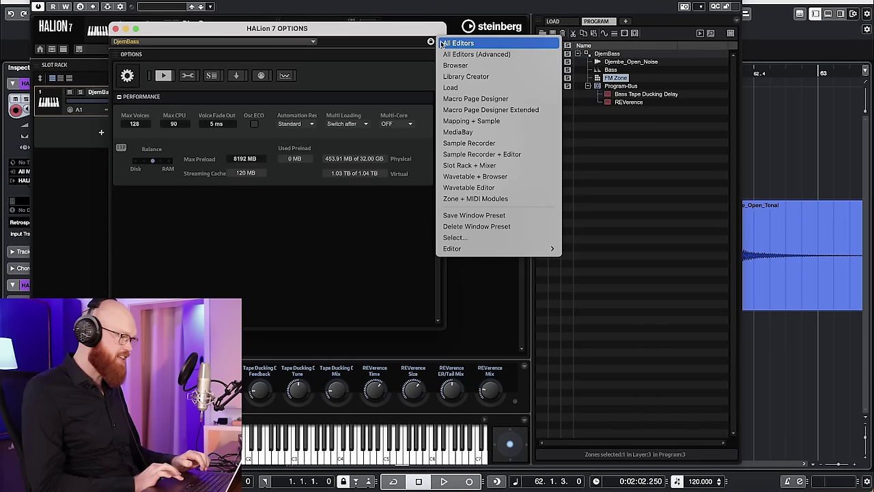
left_click(481, 109)
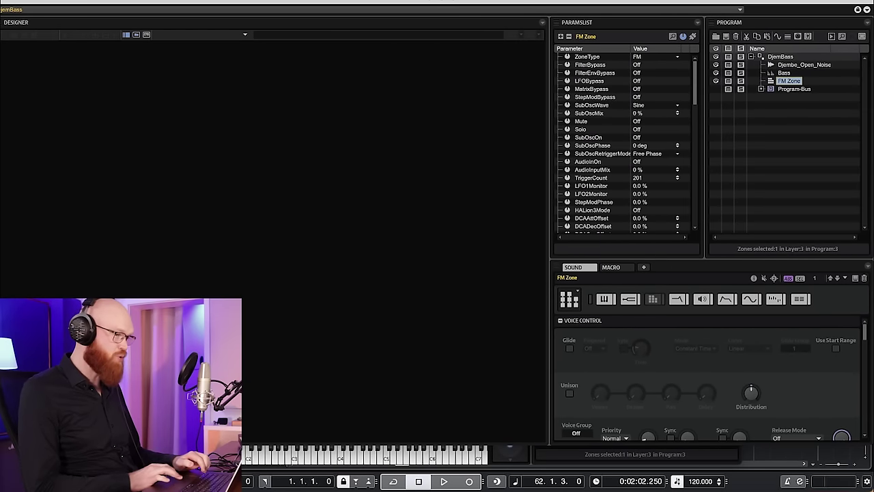
Create a macro page for the DjemBass program as DjemBassMacropage.xml and rearrange the designer panes to fit the whole page canvas
left_click(786, 59)
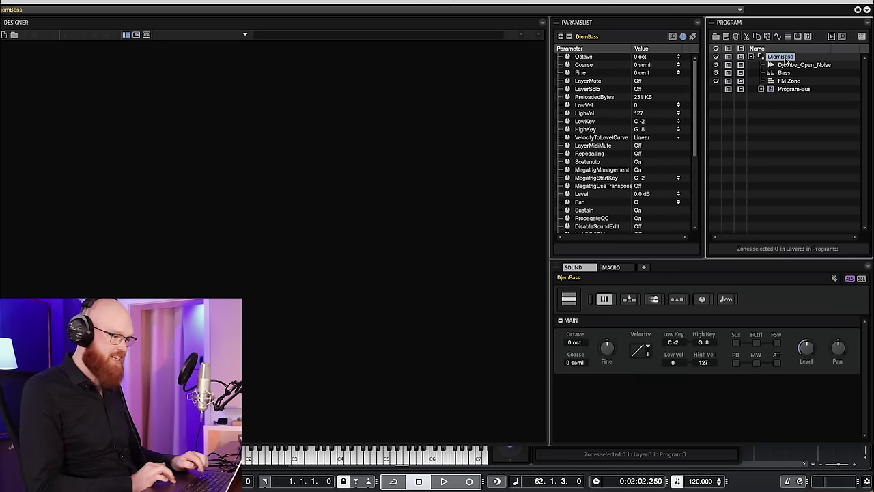
left_click(4, 35)
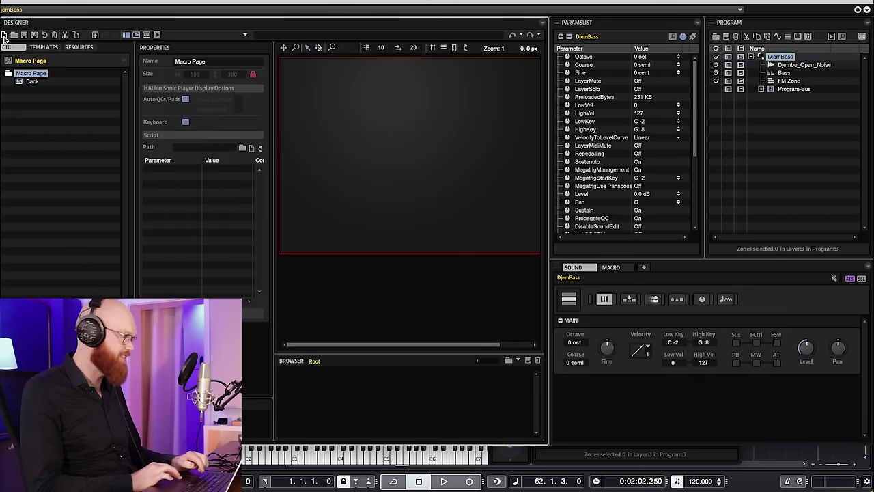
left_click_drag(608, 167, 601, 166)
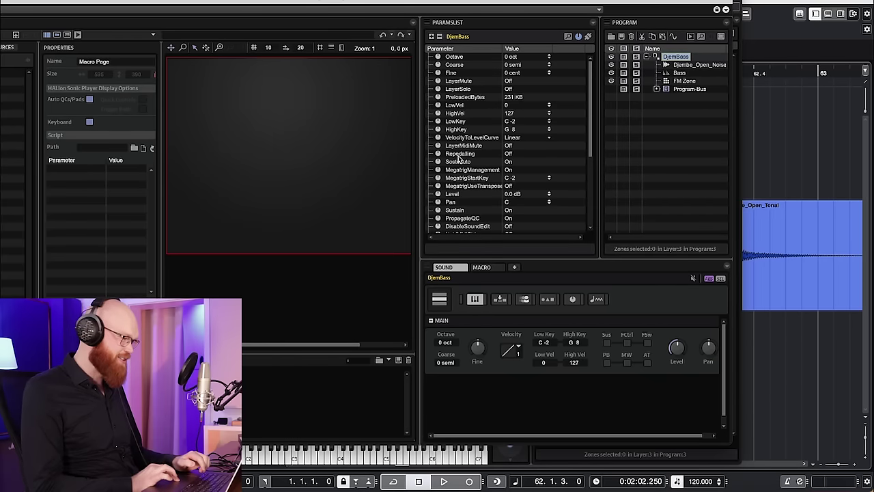
left_click_drag(419, 150, 470, 148)
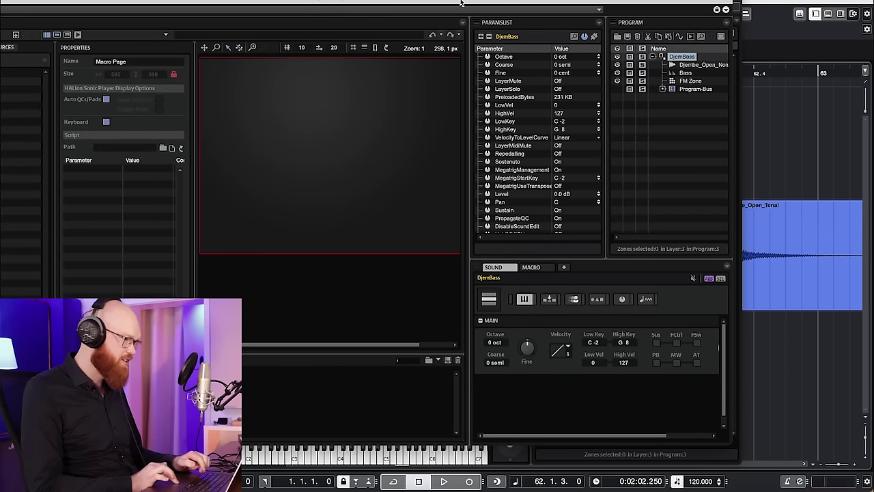
left_click_drag(461, 3, 583, 4)
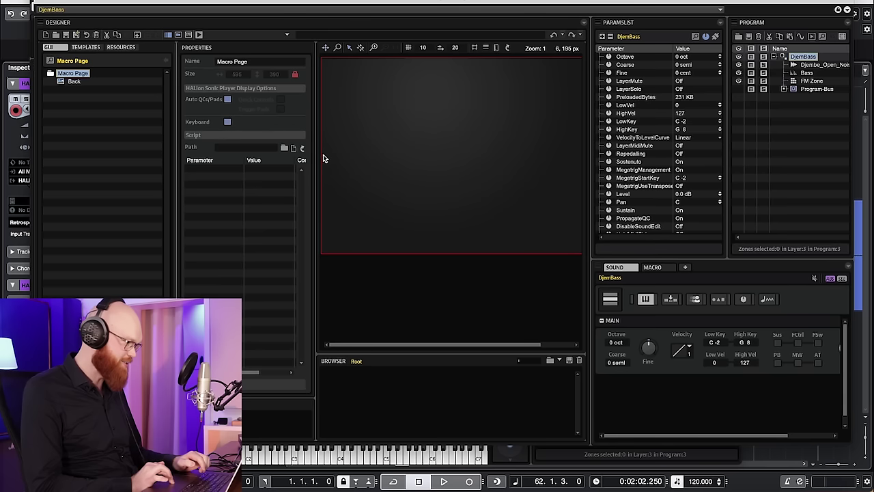
left_click_drag(314, 155, 256, 154)
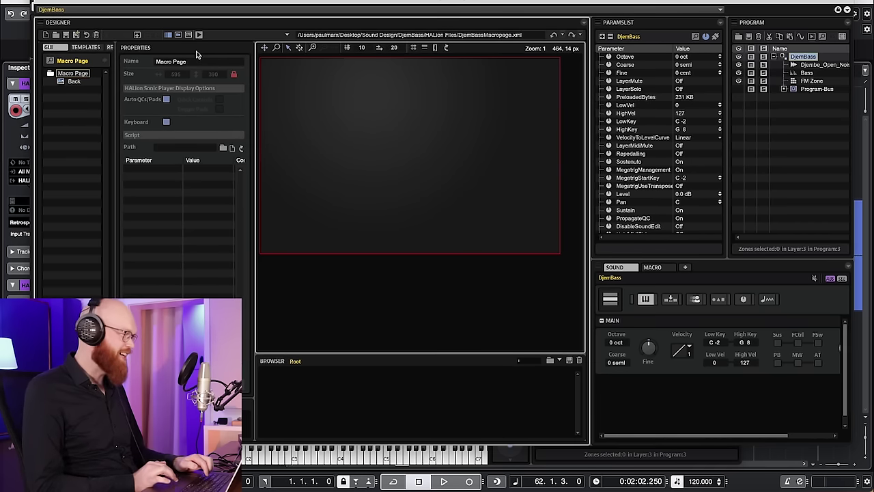
Replace the macro page's default Back element with the Djembass.png image from the DjemBass folder, placed at about position 4, 3
left_click(74, 82)
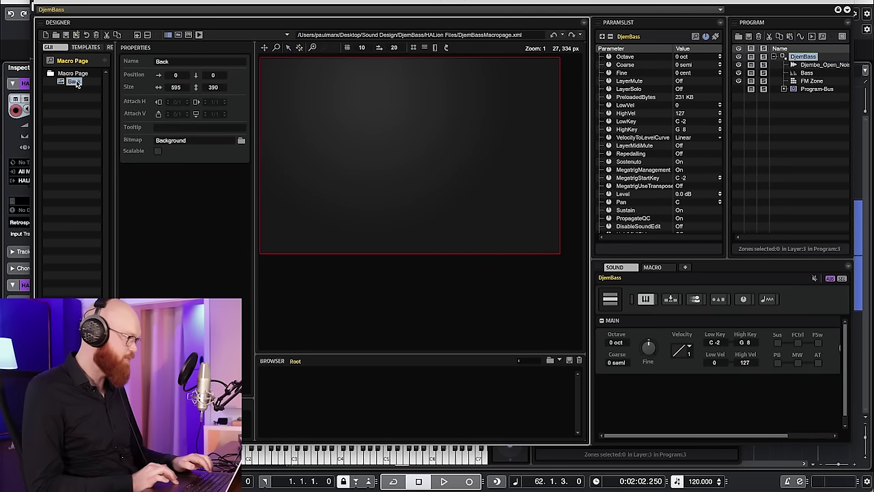
key("Delete")
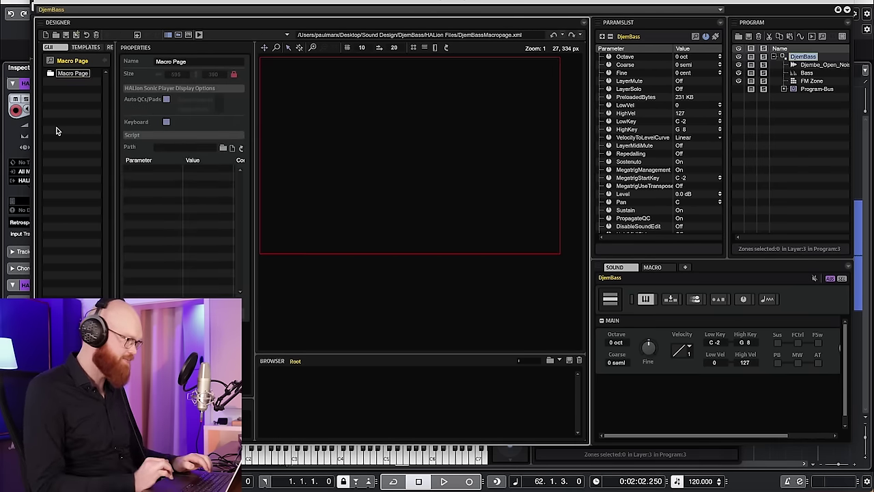
left_click_drag(569, 2, 473, 19)
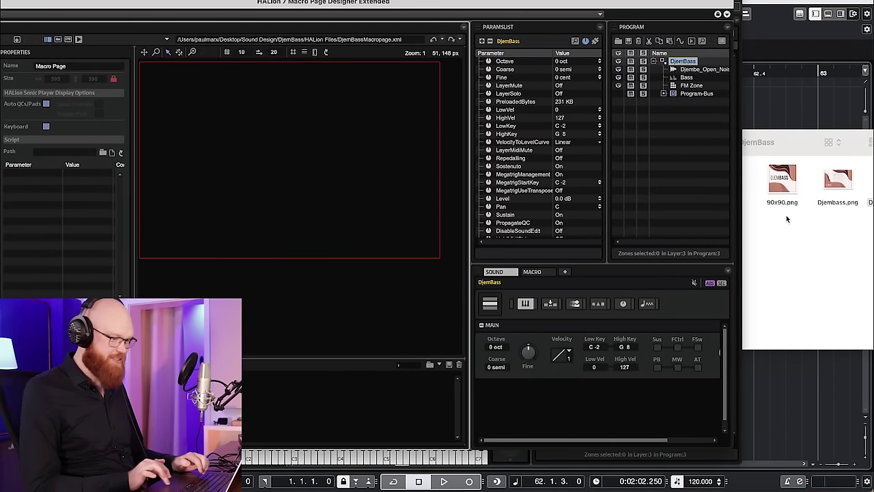
left_click(840, 181)
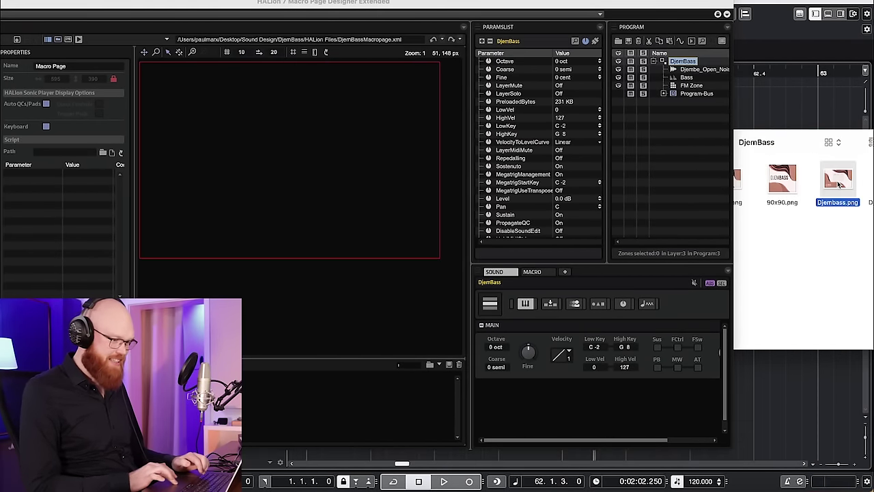
left_click_drag(832, 183, 142, 66)
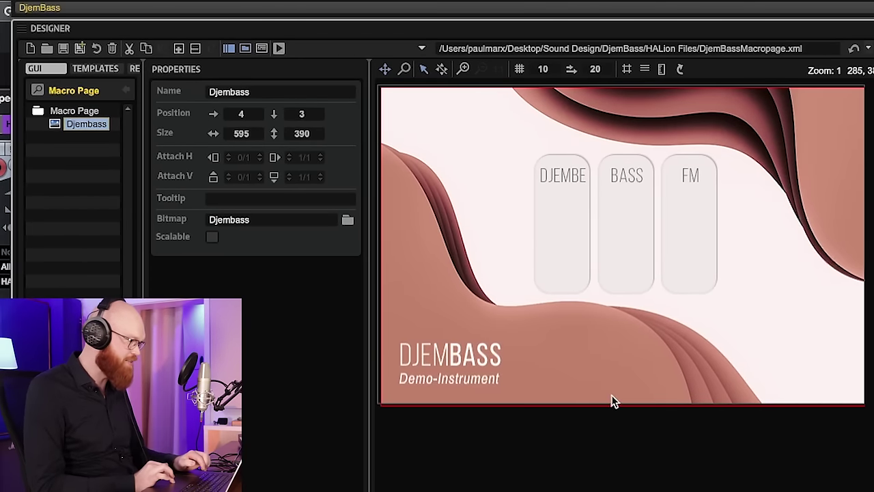
Set the Djembass background image's position to 0, 0 on the macro page
left_click(534, 453)
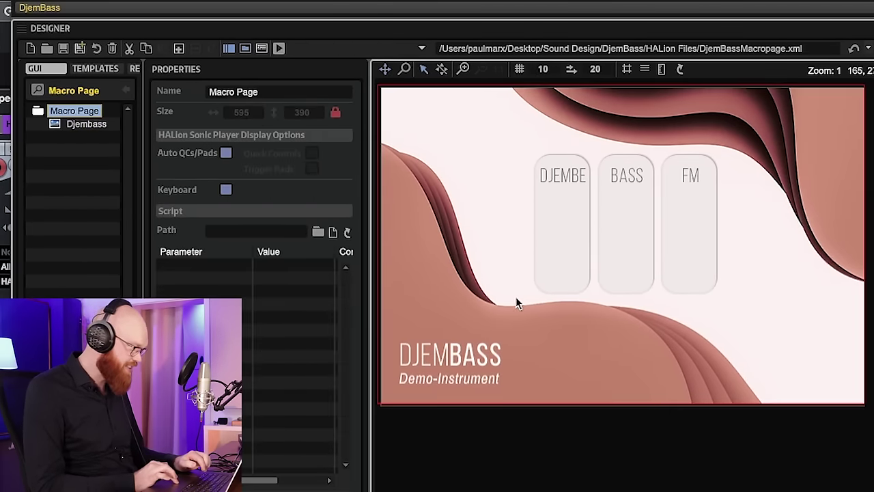
left_click(523, 237)
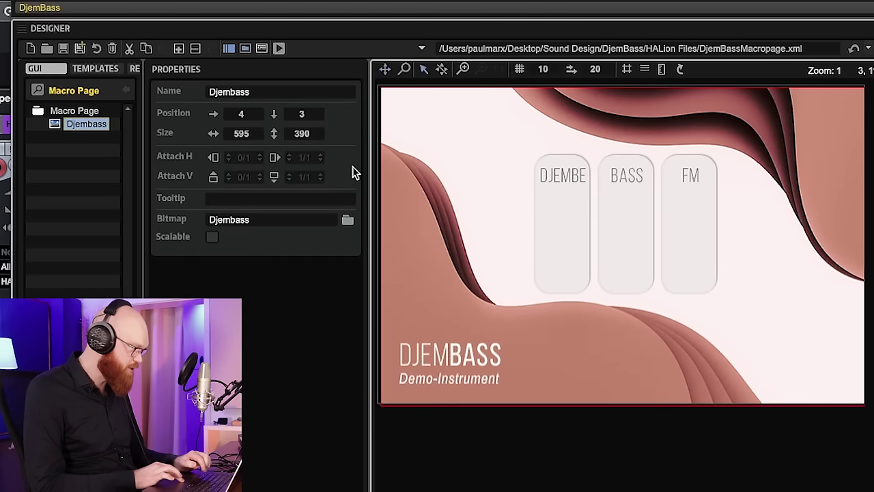
double_click(242, 114)
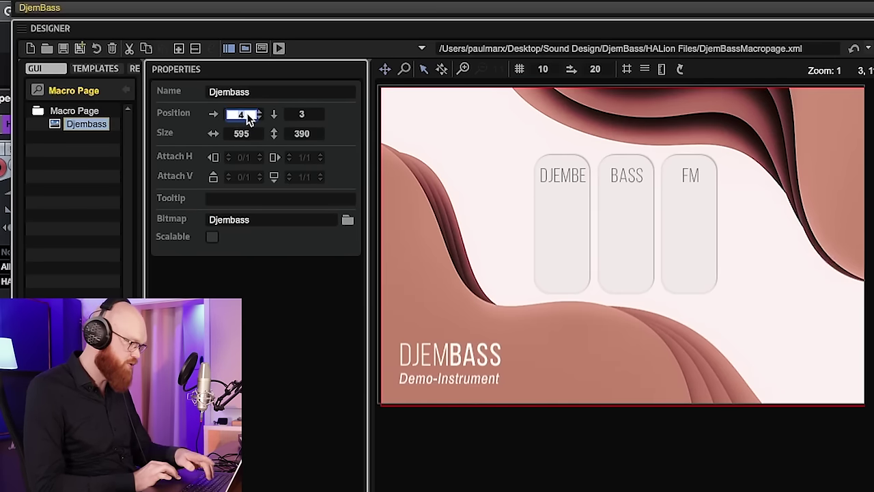
type("0")
double_click(304, 117)
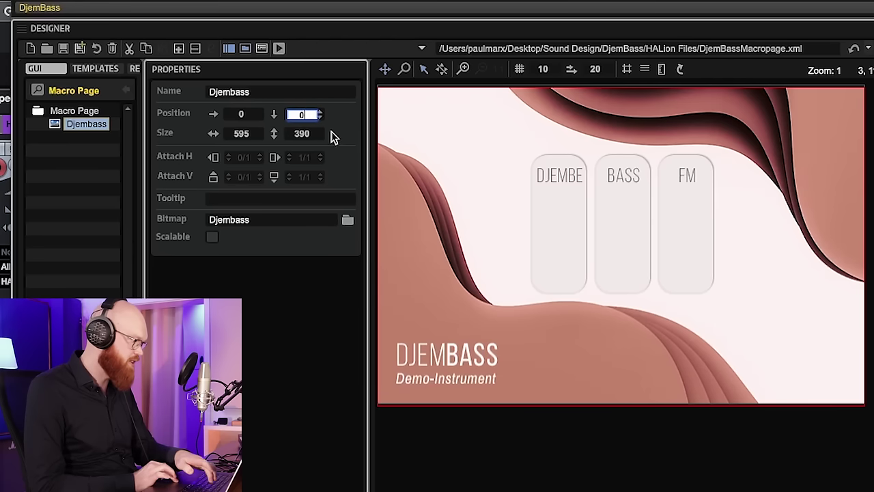
type("0")
left_click(570, 483)
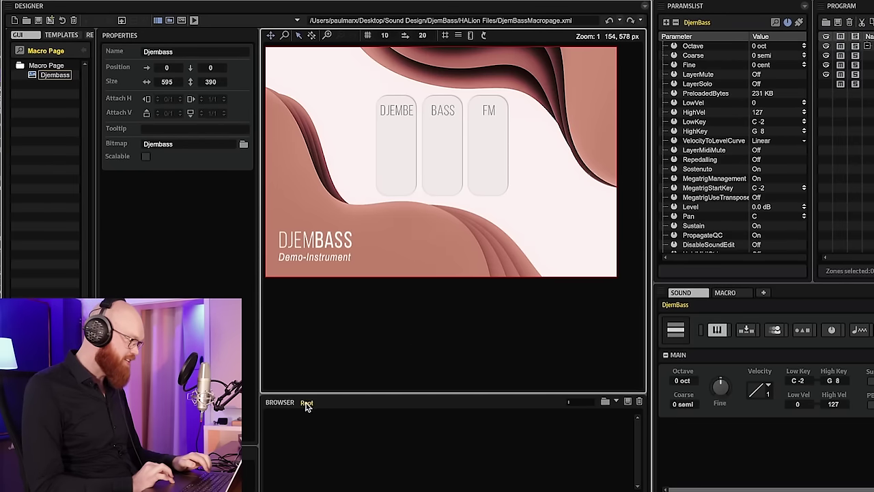
Add the blue, green and red KnobSVG11_Scale2 knobs from the VectorControls Knobs library to the Djembe, Bass and FM panels respectively
left_click(306, 403)
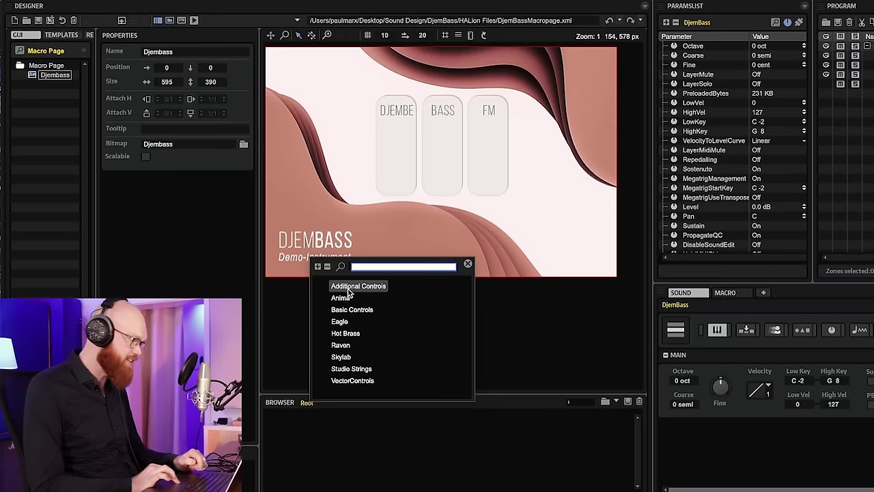
left_click(352, 385)
left_click(327, 459)
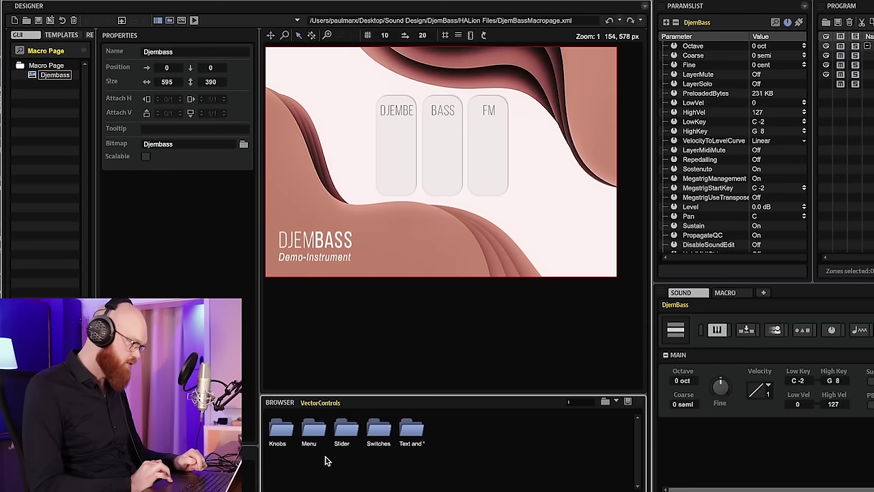
double_click(281, 430)
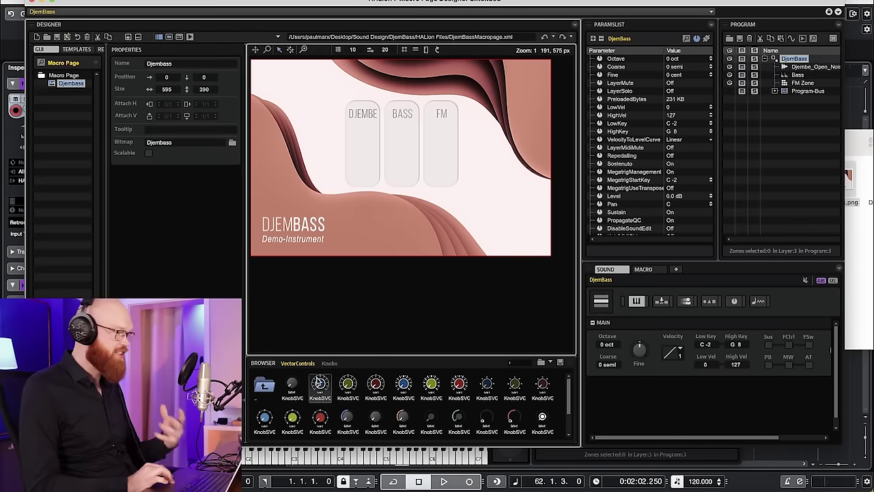
left_click_drag(320, 383, 343, 120)
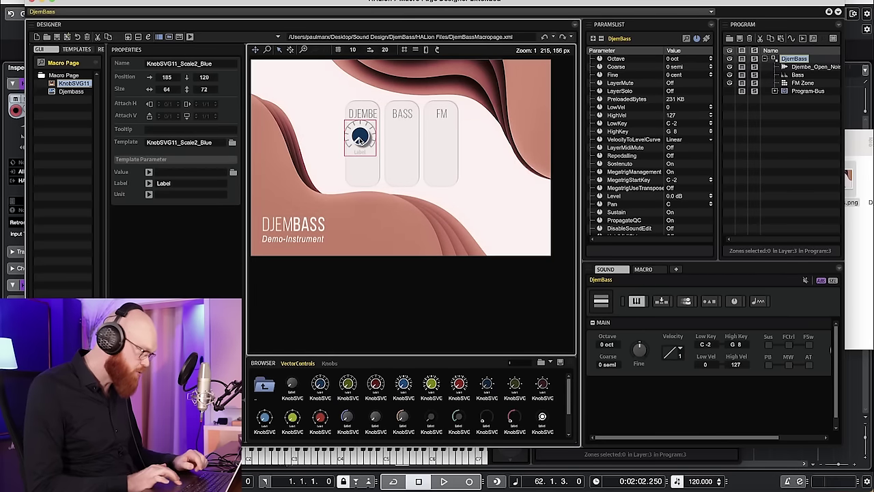
left_click_drag(347, 384, 402, 140)
left_click_drag(376, 384, 444, 145)
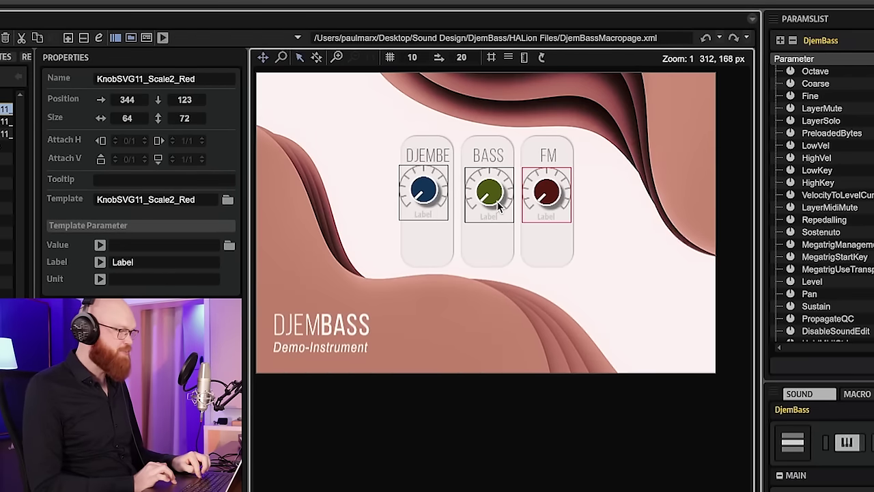
Resize the three knobs together to about 44 × 53 and align them in their panels at vertical position 127
left_click(497, 205, "shift")
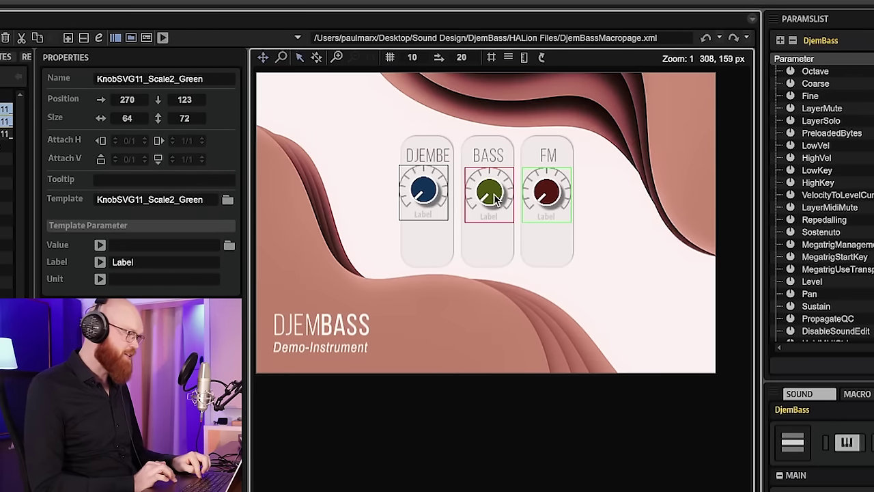
left_click(425, 209, "shift")
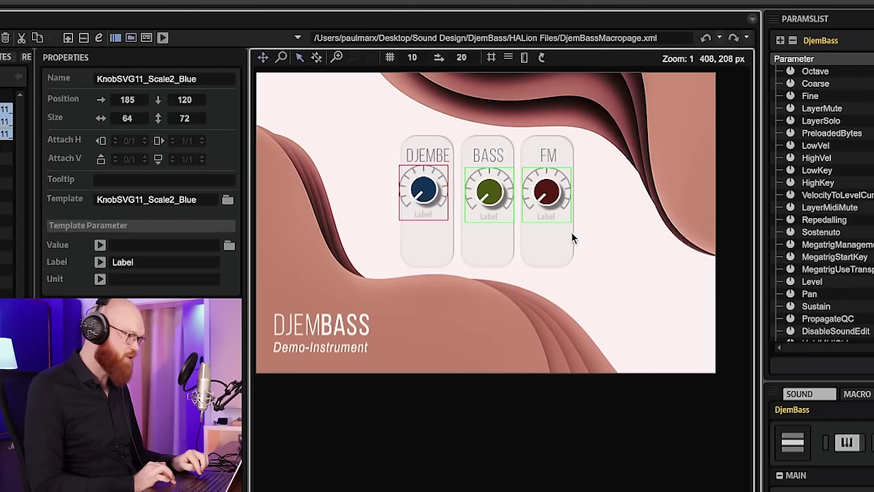
left_click_drag(567, 221, 552, 203)
Duplicate the three knobs as a second row directly below the first, at vertical position 187
left_click(552, 190)
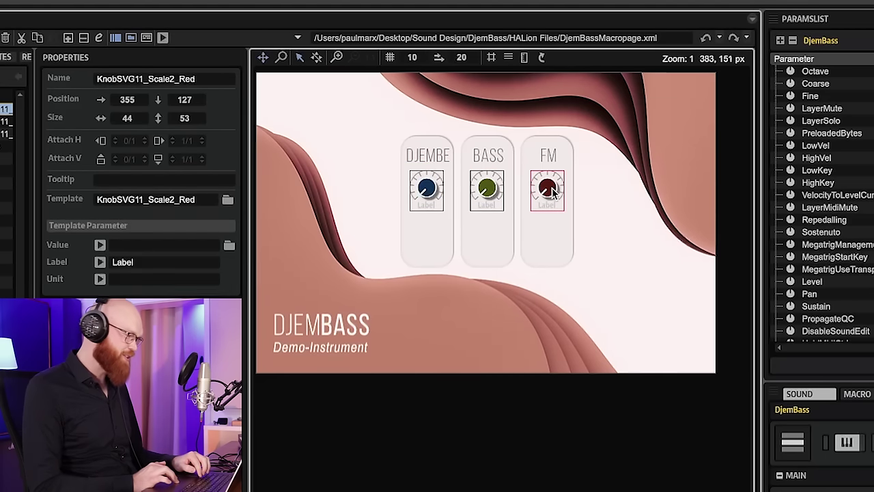
left_click(479, 190, "shift")
left_click(413, 193, "shift")
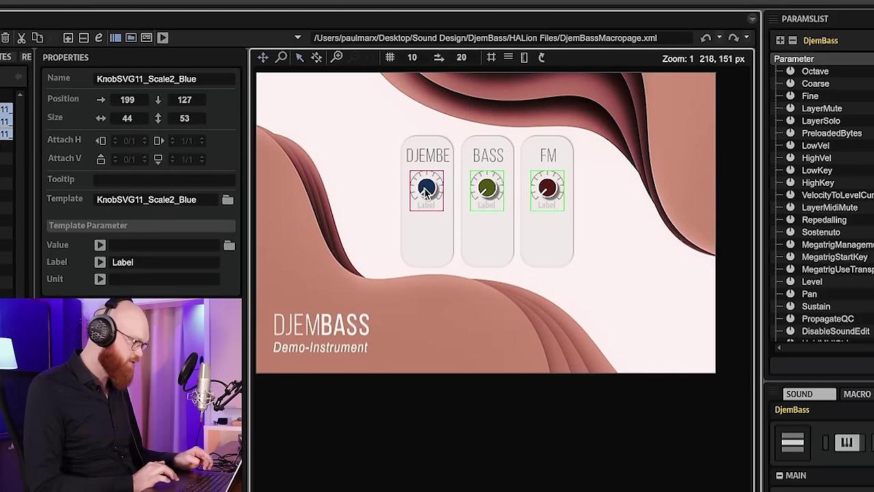
left_click_drag(426, 191, 426, 237)
left_click(464, 297)
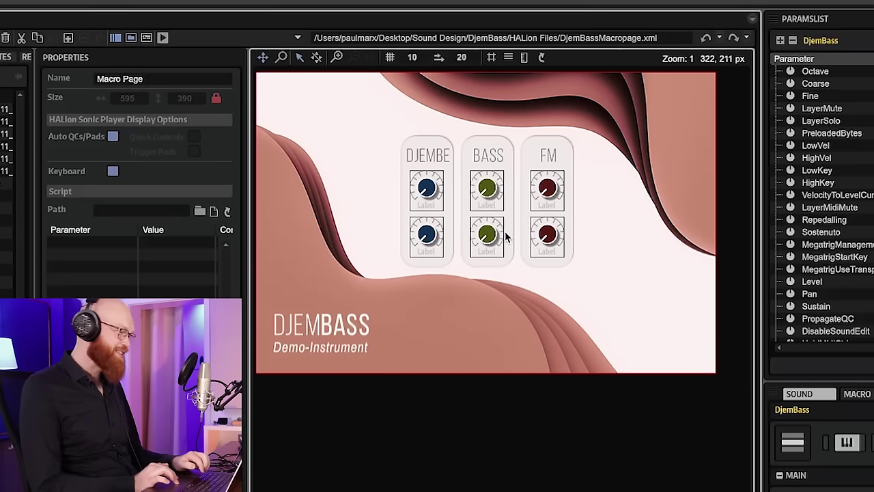
Label the upper knobs of the Djembe, Bass and FM panels "Level"
left_click(429, 197)
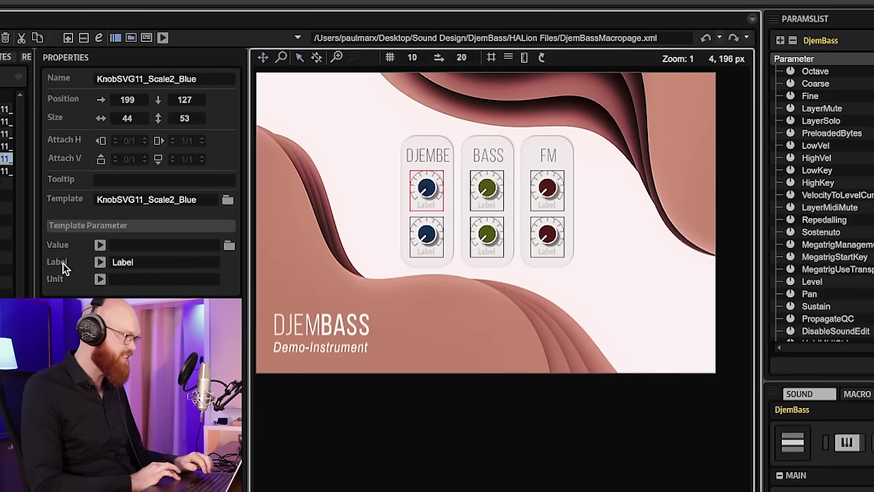
left_click(145, 265)
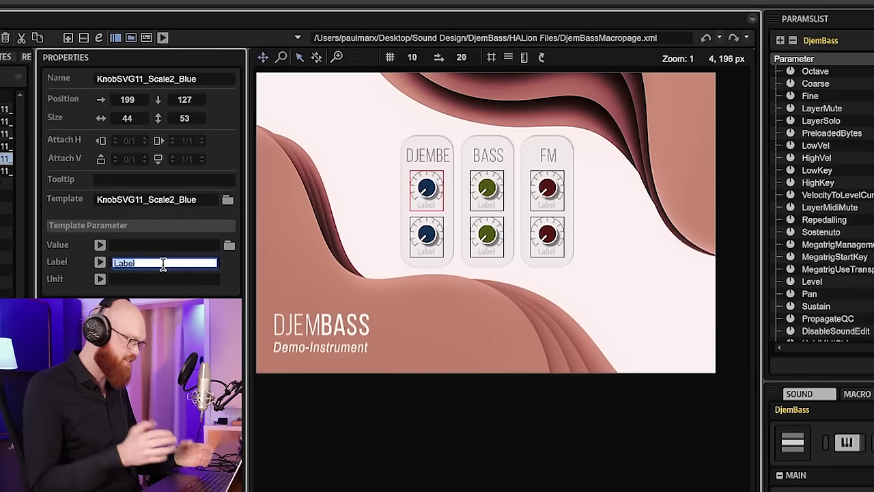
type("Level")
key("Return")
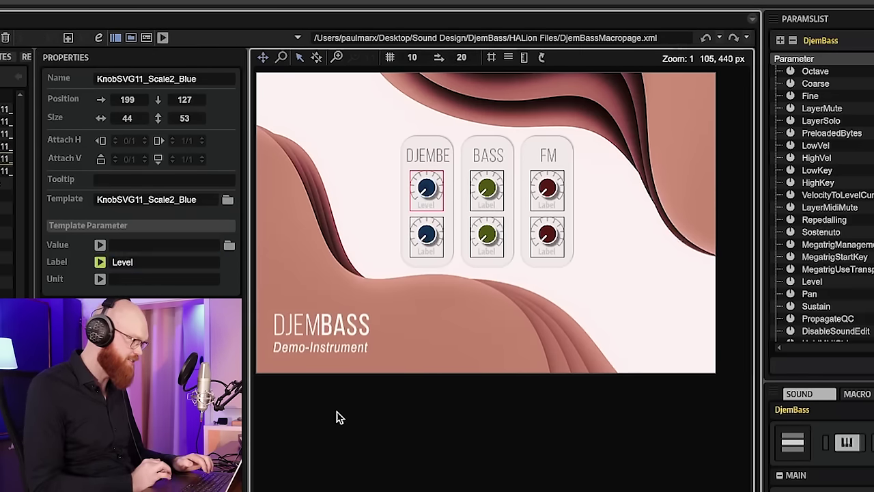
left_click(484, 195)
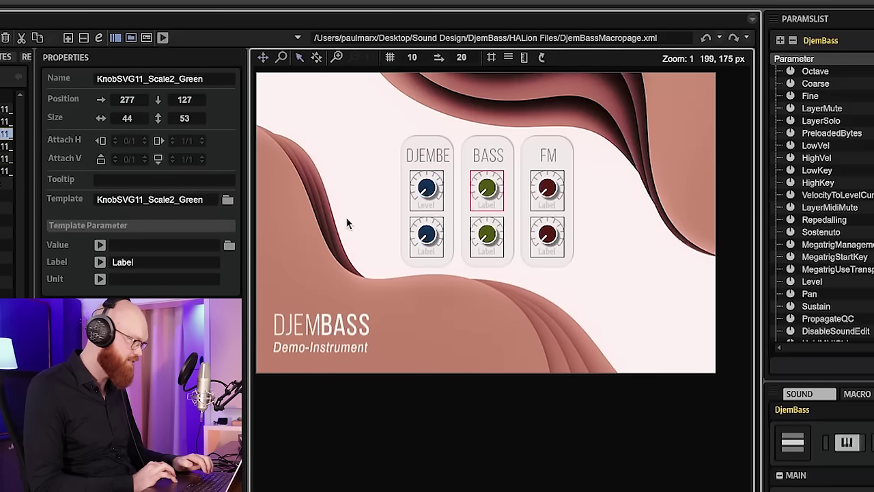
left_click(189, 263)
type("Level")
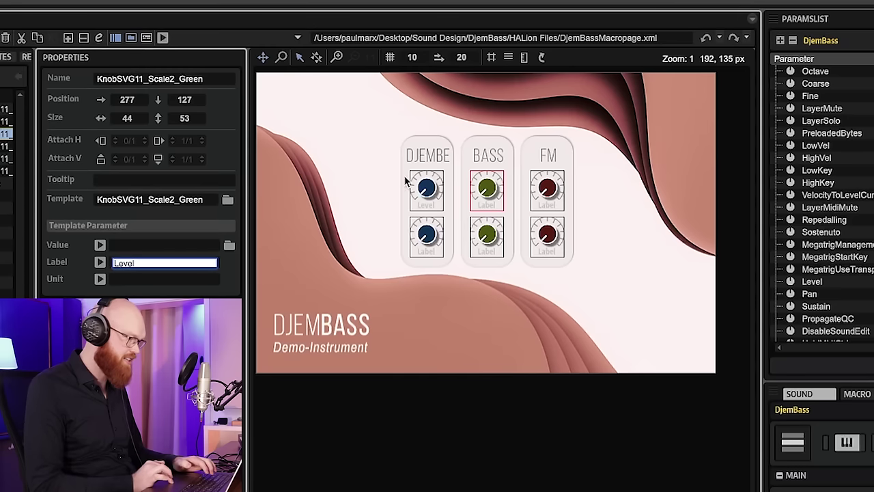
left_click(546, 191)
left_click(136, 268)
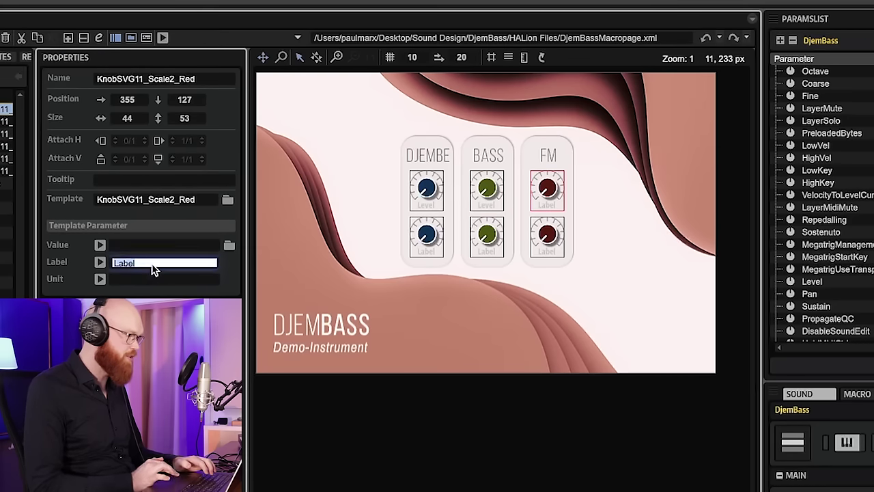
type("Level")
key("Return")
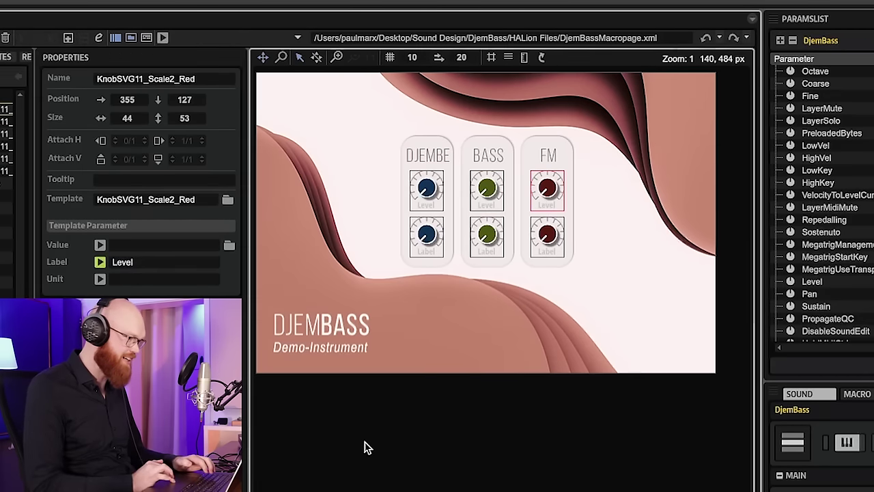
Label the Djembe panel's lower knob "Decay" and the lower knobs of the Bass and FM panels "Mod"
left_click(426, 243)
type("Decay")
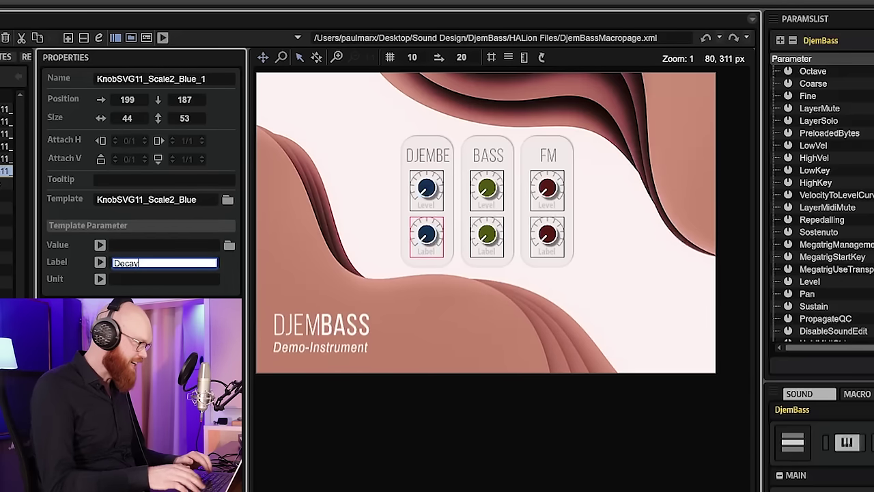
key("Return")
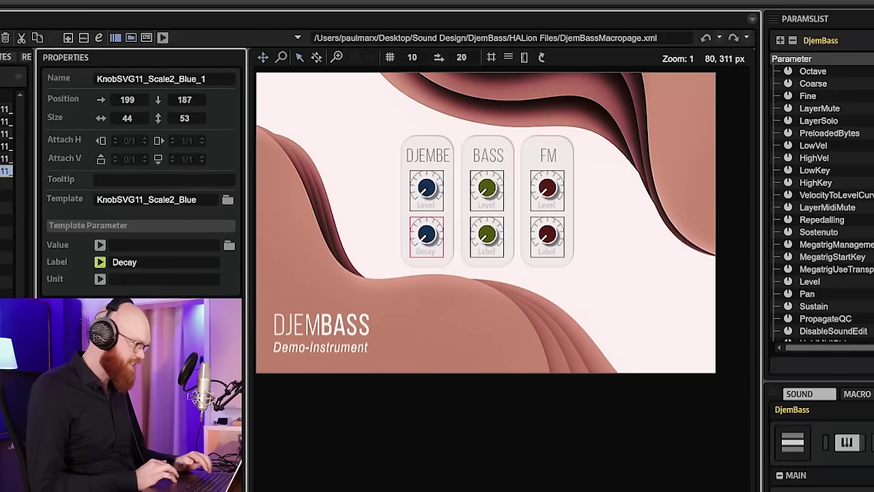
left_click(488, 235)
left_click(139, 267)
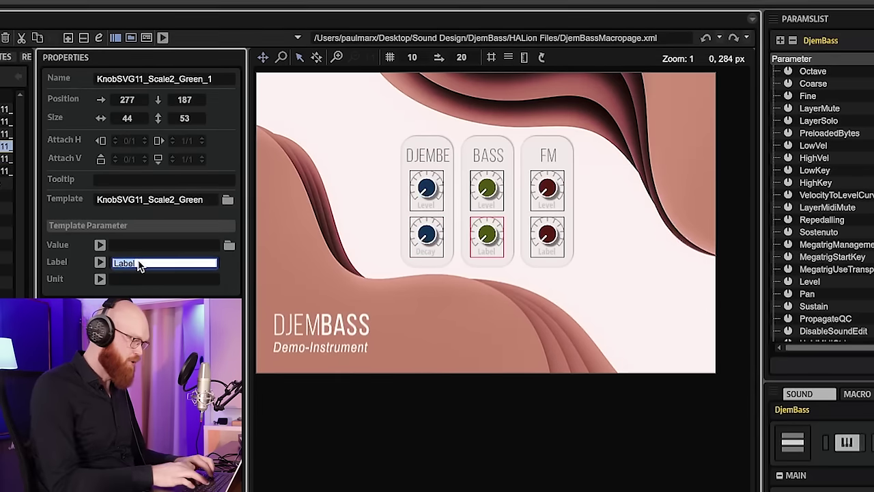
type("Mod")
key("Return")
left_click(550, 249)
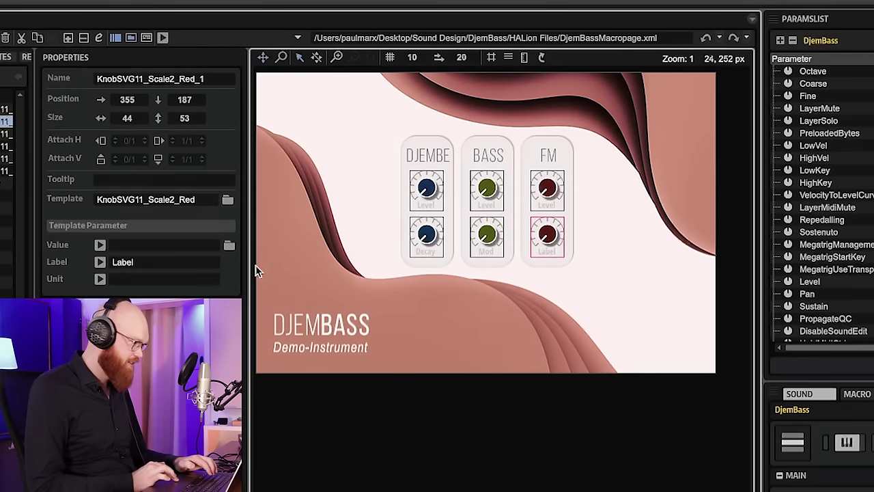
left_click(147, 263)
type("Mod")
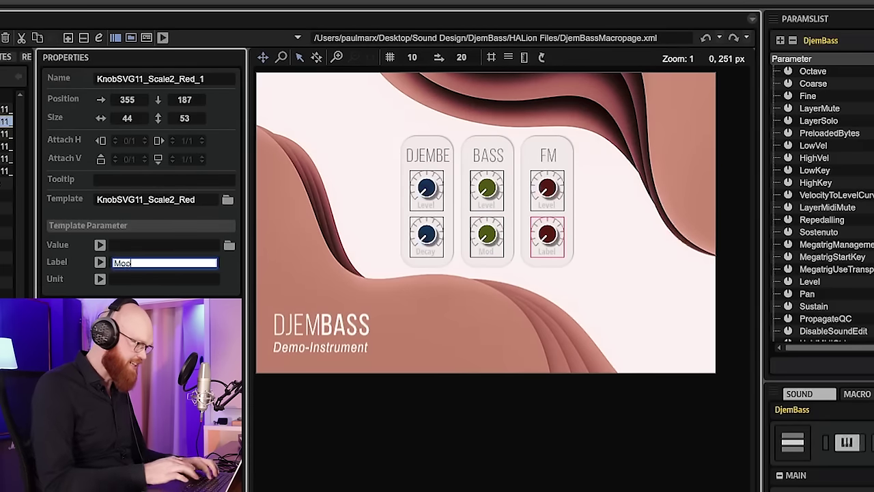
key("Return")
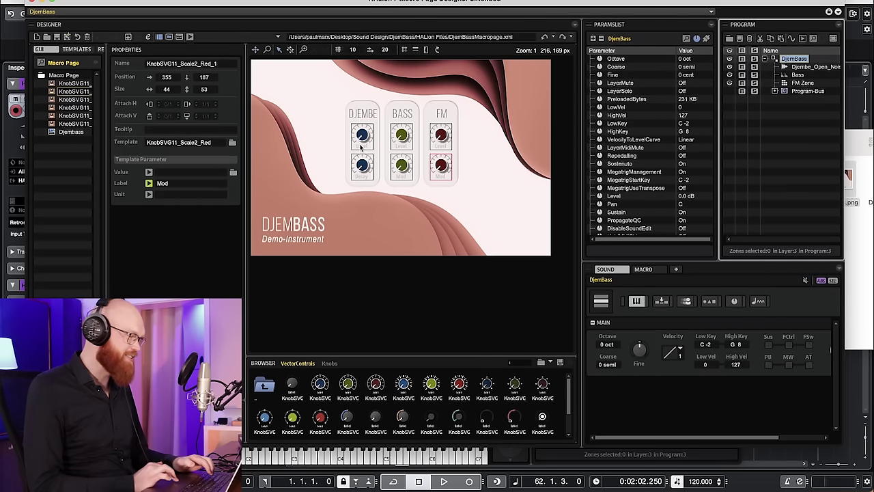
Connect the Amp Level parameter of the Djembe_Open_Noise zone to the Djembe panel's Level knob
left_click(801, 67)
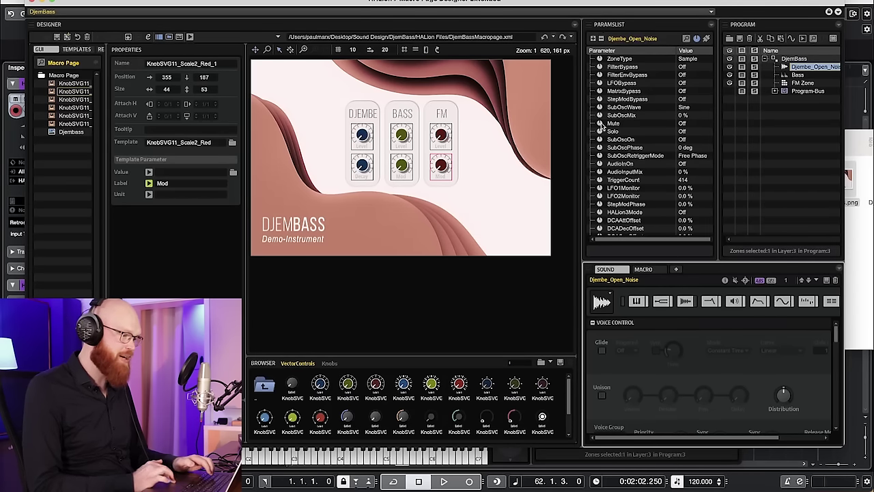
scroll(639, 147, "down", 10)
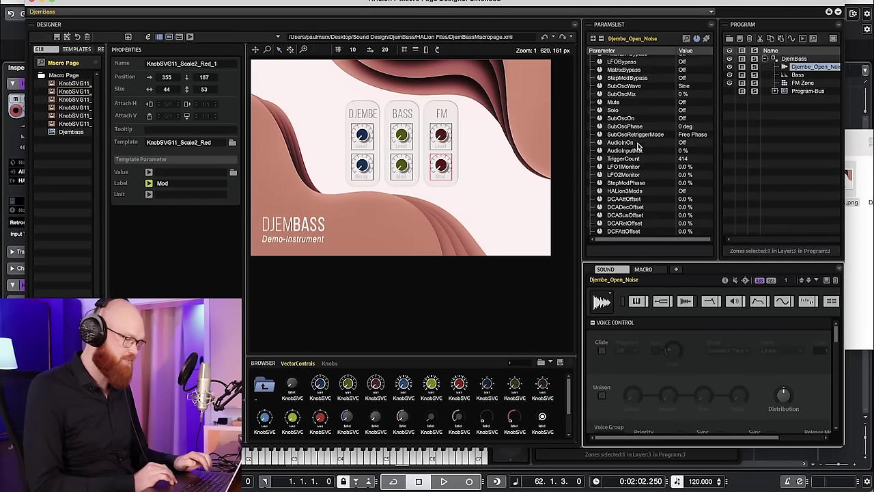
scroll(639, 147, "down", 7)
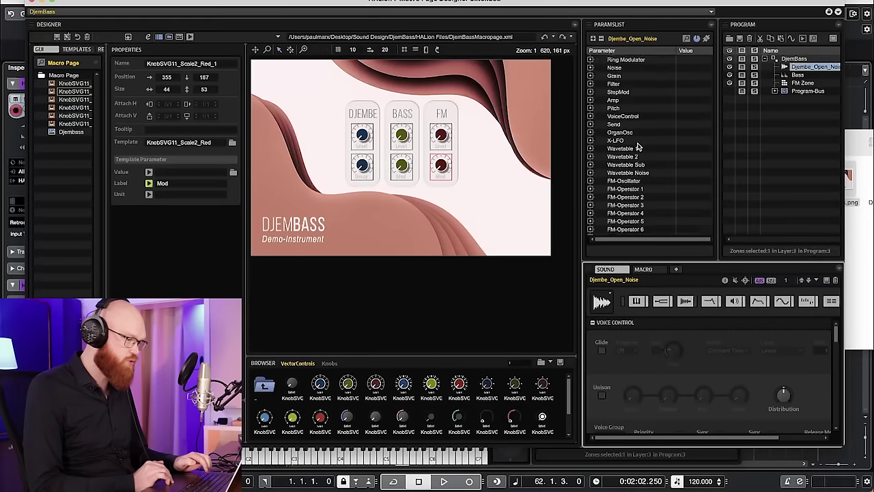
left_click(591, 117)
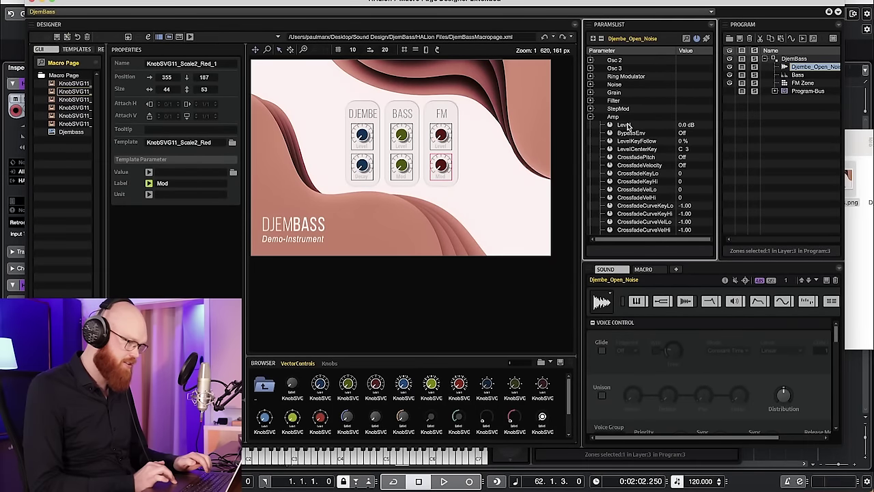
left_click_drag(626, 127, 364, 135)
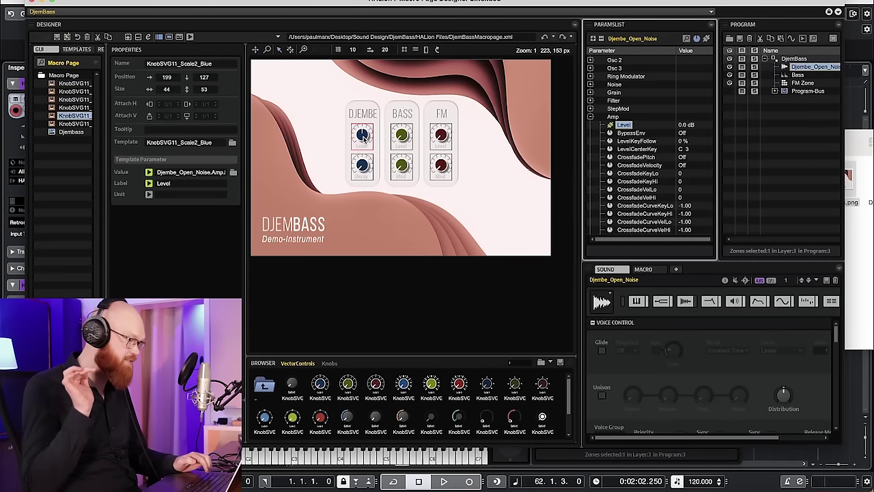
Connect the Amp Level parameters of the Bass and FM Zone zones to the Level knobs of their matching panels
left_click(796, 75)
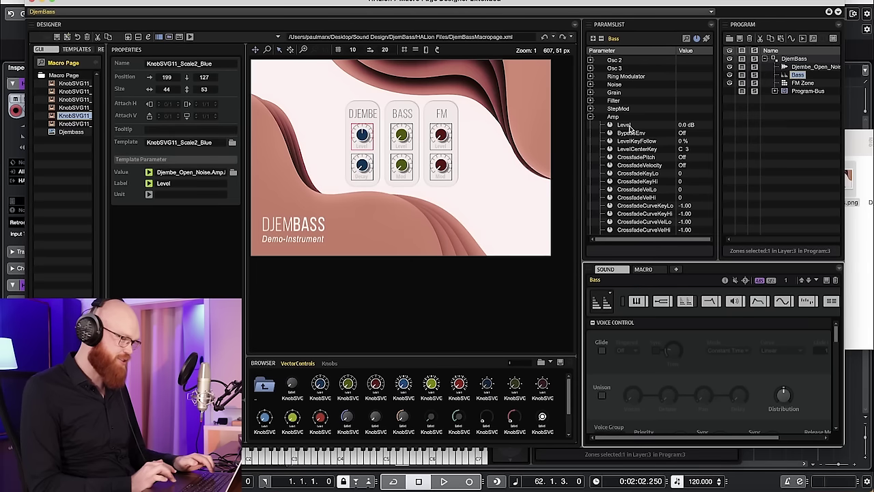
left_click_drag(630, 129, 401, 135)
left_click(803, 83)
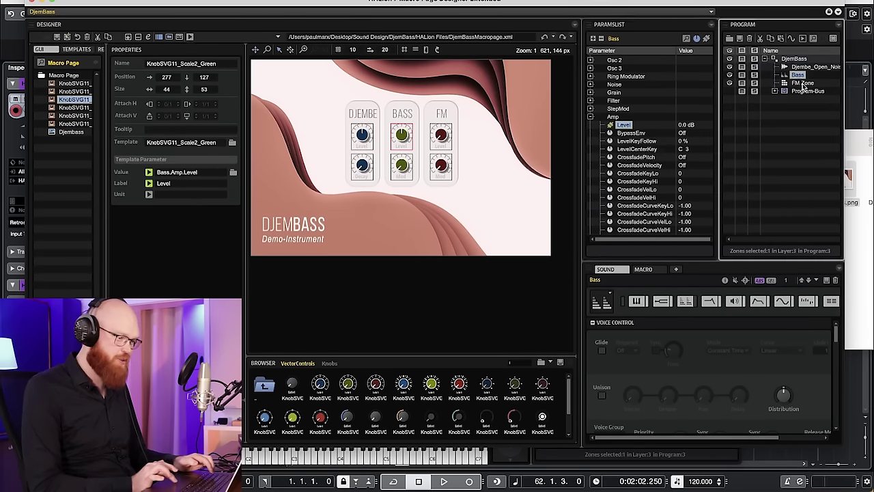
left_click_drag(627, 92, 493, 125)
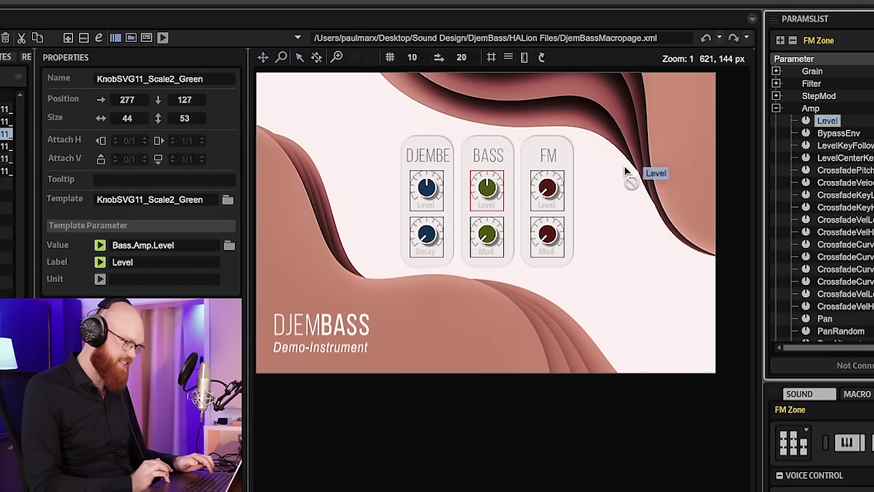
left_click_drag(626, 170, 555, 191)
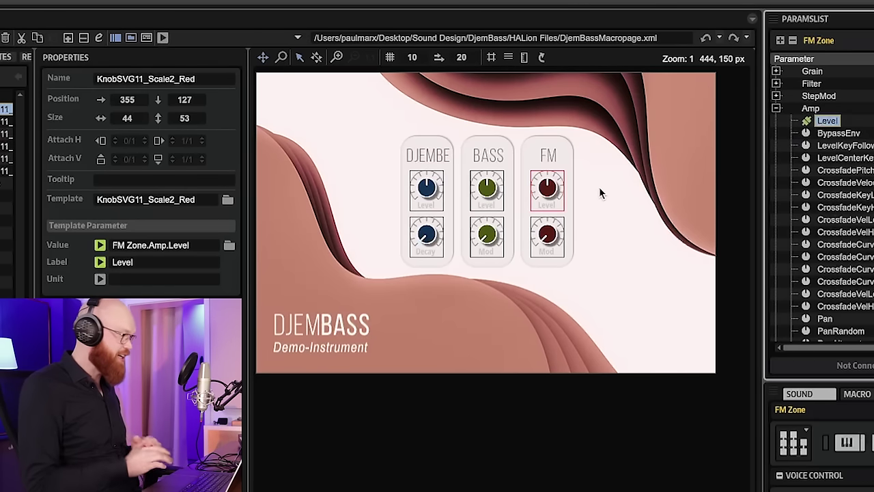
Test the connected Level knobs in the macro page's test mode, turning them down and up, and return to editing
left_click(163, 39)
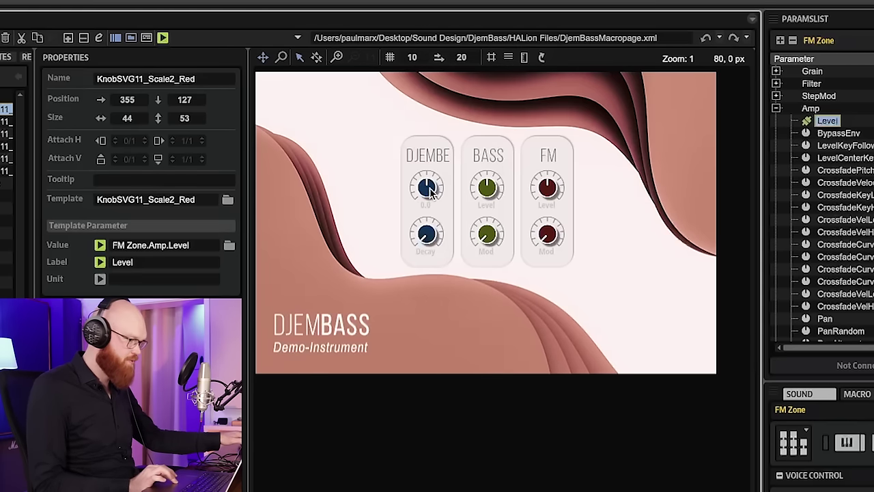
left_click_drag(431, 190, 430, 240)
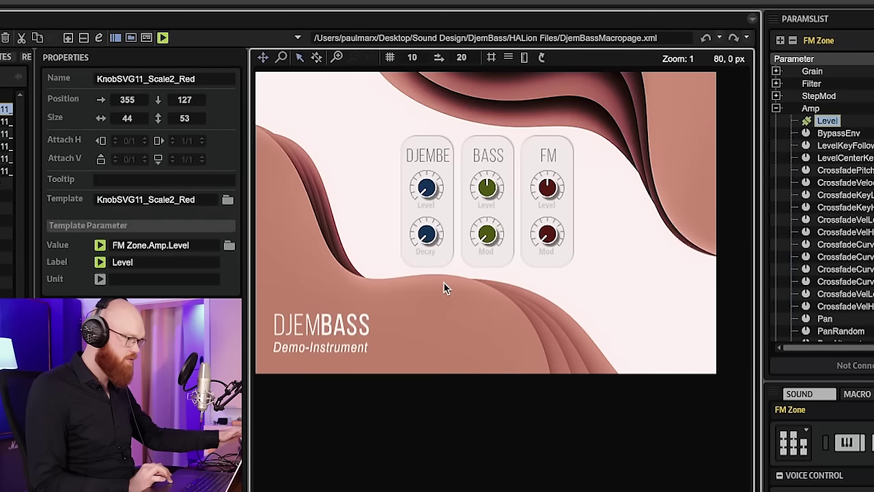
mouse_move(496, 201)
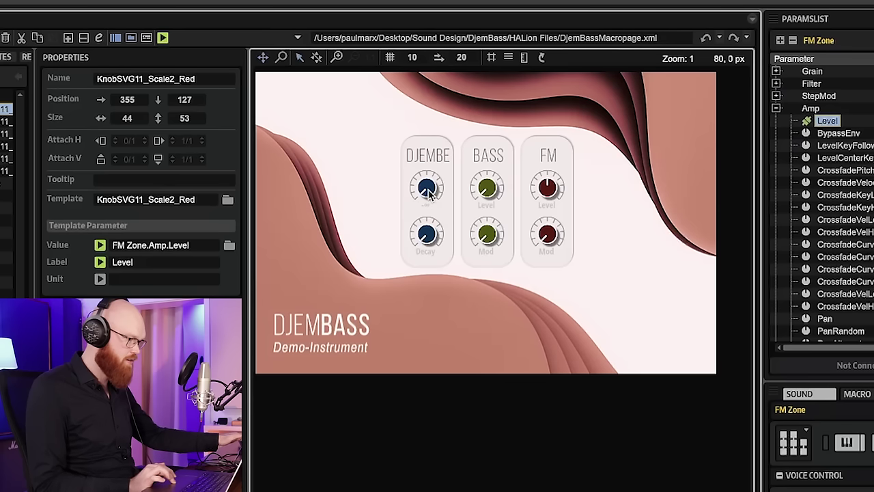
left_click_drag(433, 142, 442, 110)
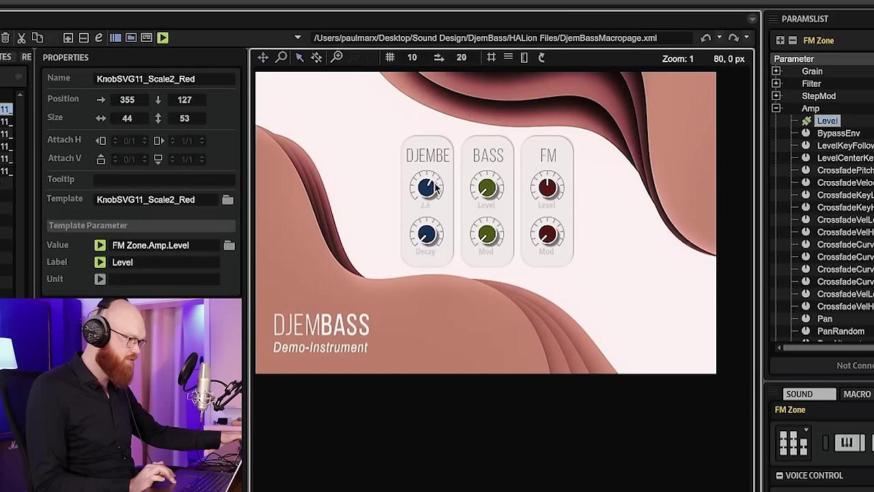
mouse_move(439, 192)
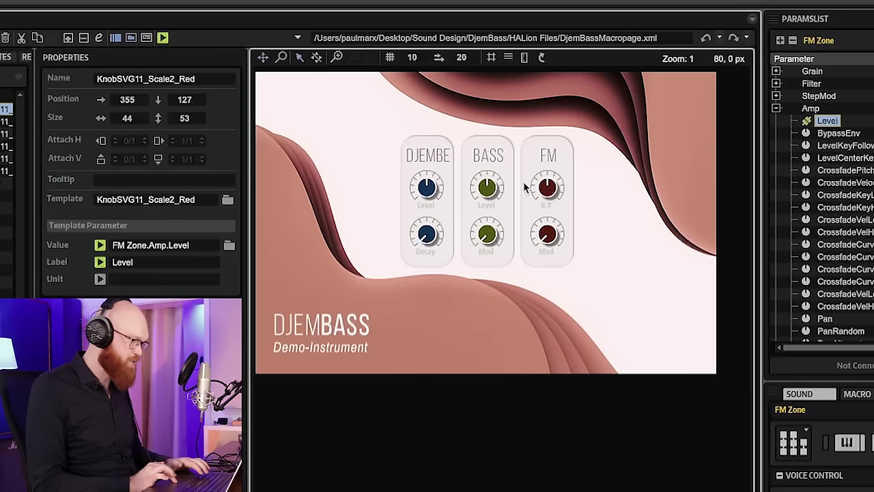
left_click(163, 38)
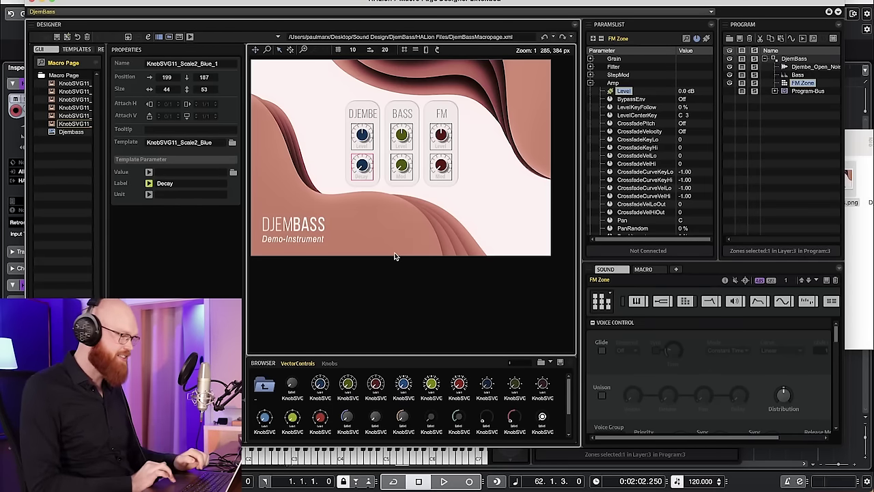
Connect the Amp Env Decay parameter of the Djembe_Open_Noise zone to the Djembe panel's Decay knob
left_click(799, 67)
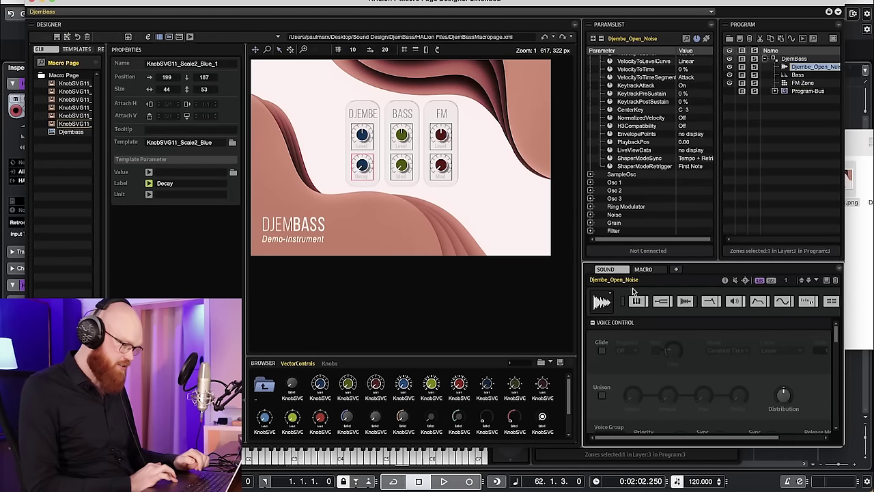
left_click(759, 301)
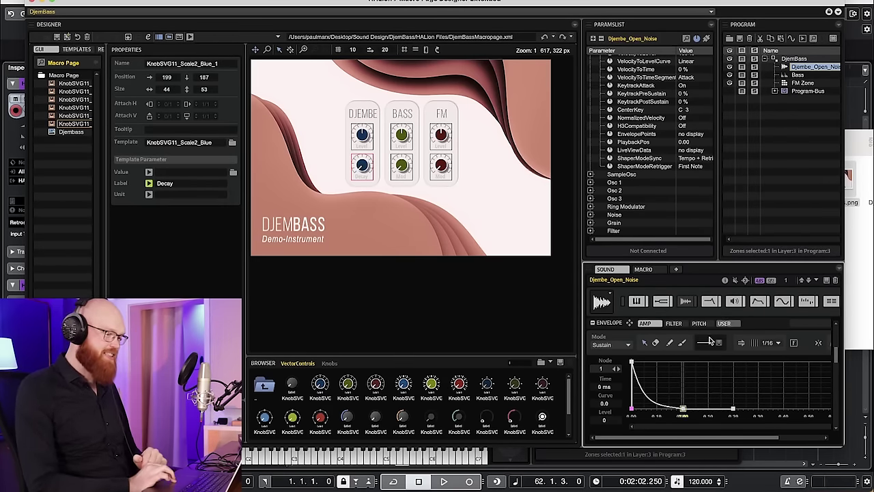
right_click(661, 389)
scroll(720, 444, "down", 2)
mouse_move(725, 447)
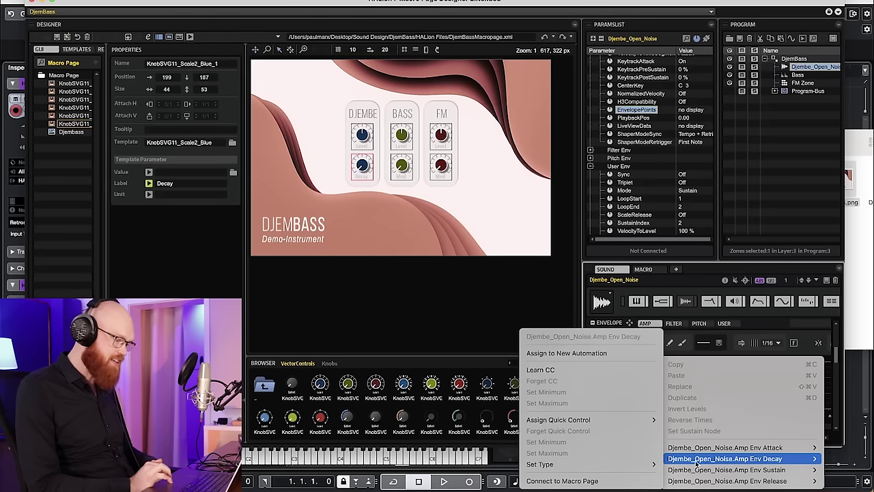
left_click(591, 481)
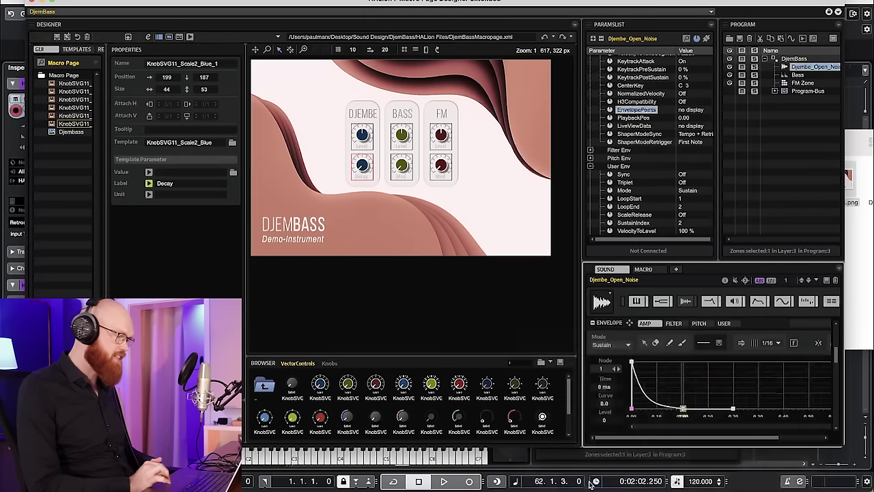
right_click(363, 166)
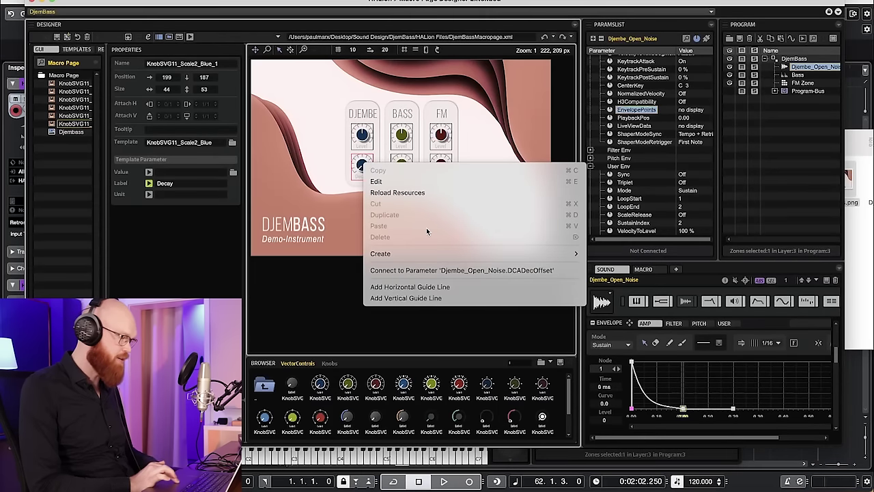
left_click(448, 270)
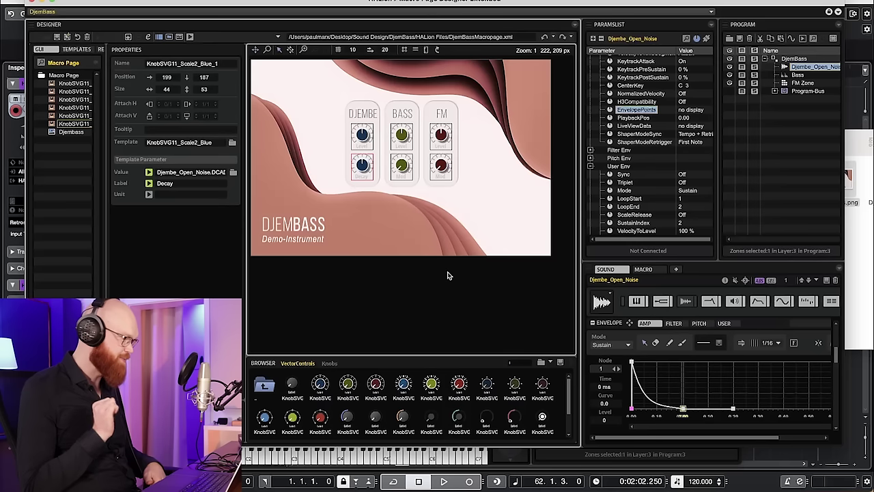
Test the Djembe panel's Decay knob in test mode, reset it to its default and return to editing
left_click(191, 37)
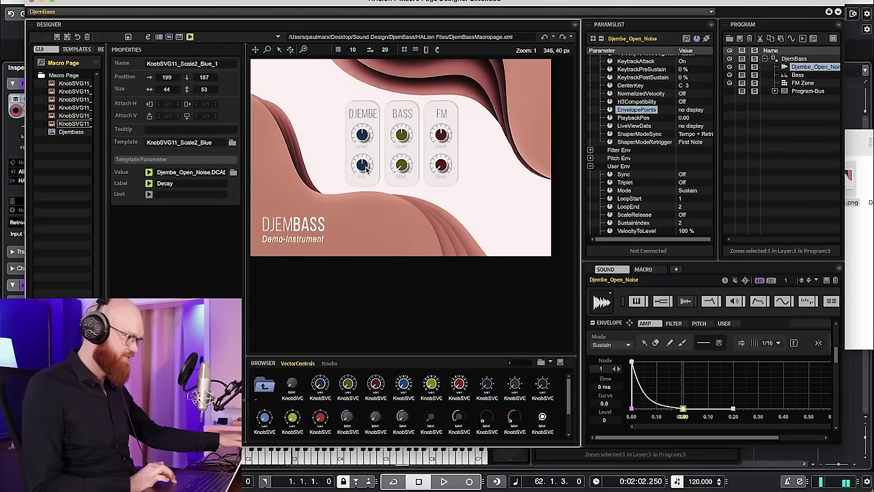
left_click_drag(366, 171, 367, 147)
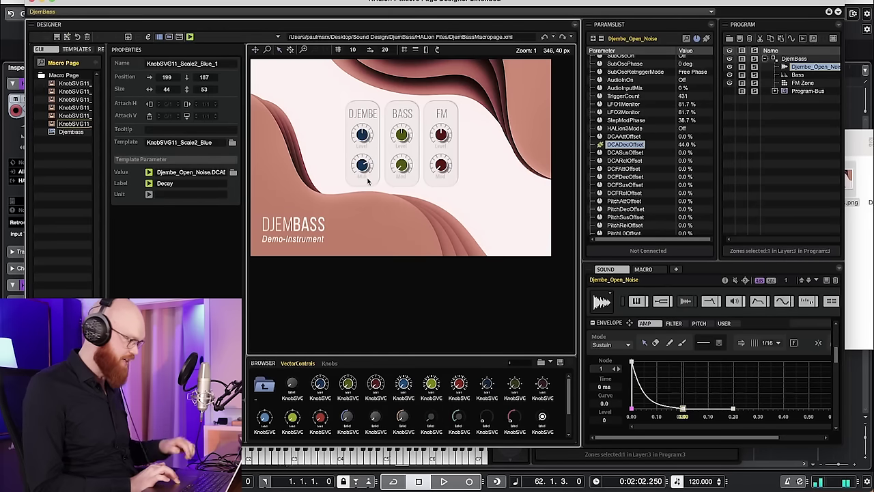
left_click(361, 169, "super")
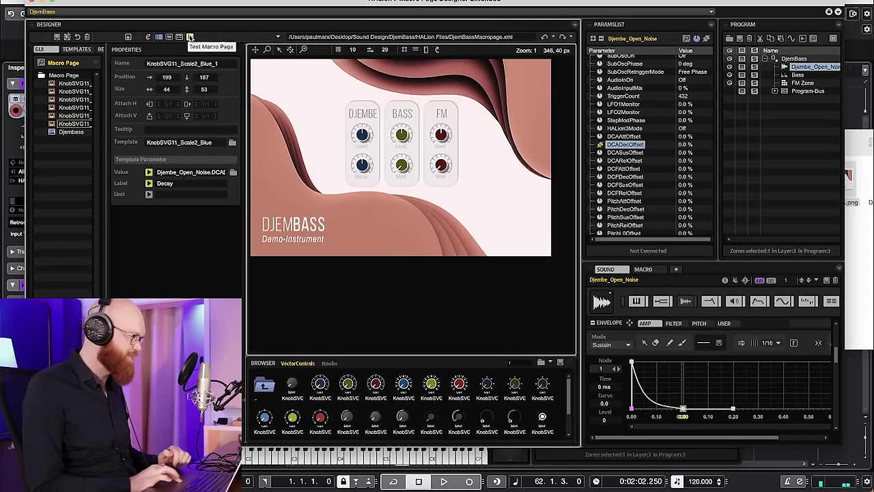
left_click(190, 37)
Connect the depth of the Bass zone's User Envelope modulation of Spectral Purity to the Bass panel's Mod knob
left_click(392, 163)
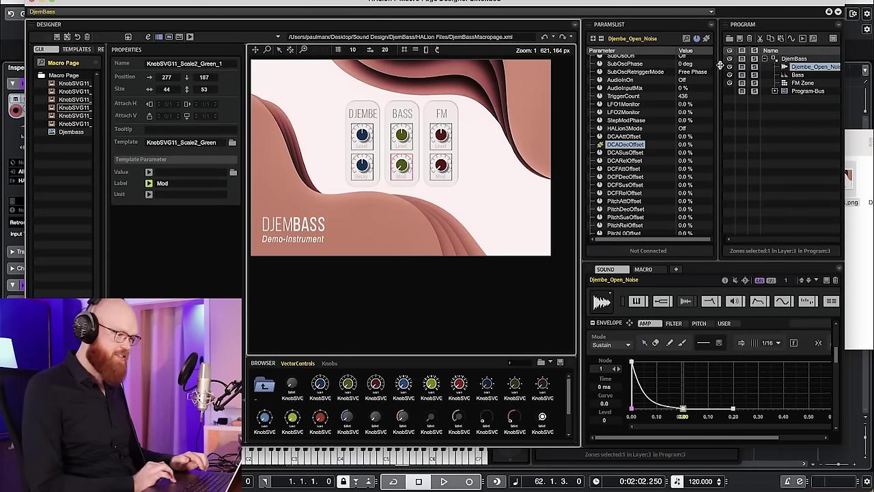
left_click(797, 69)
left_click(798, 75)
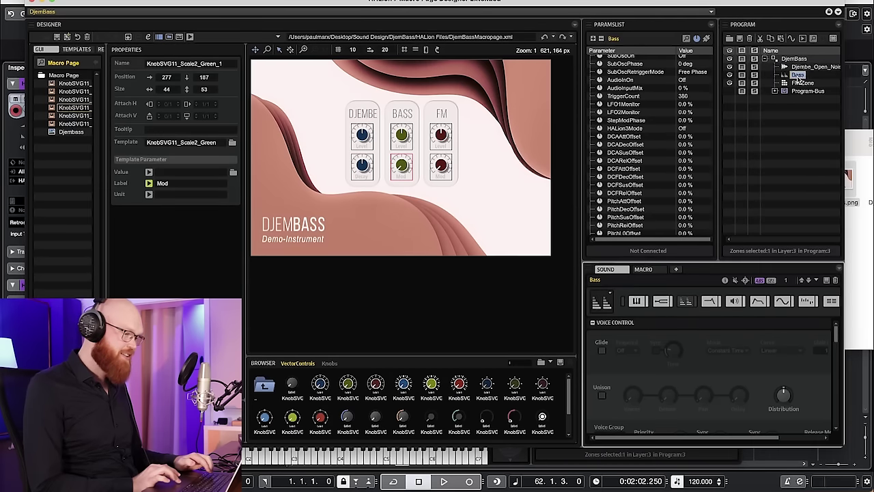
left_click(686, 302)
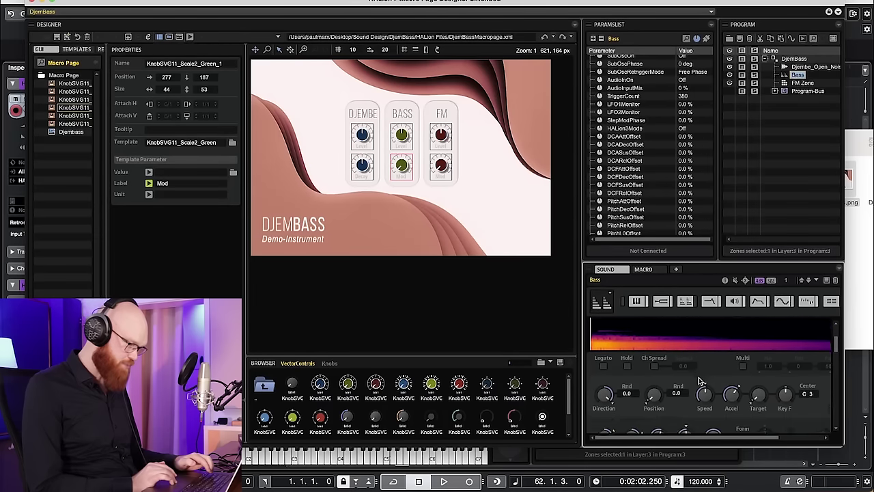
scroll(699, 380, "down", 5)
scroll(642, 369, "up", 1)
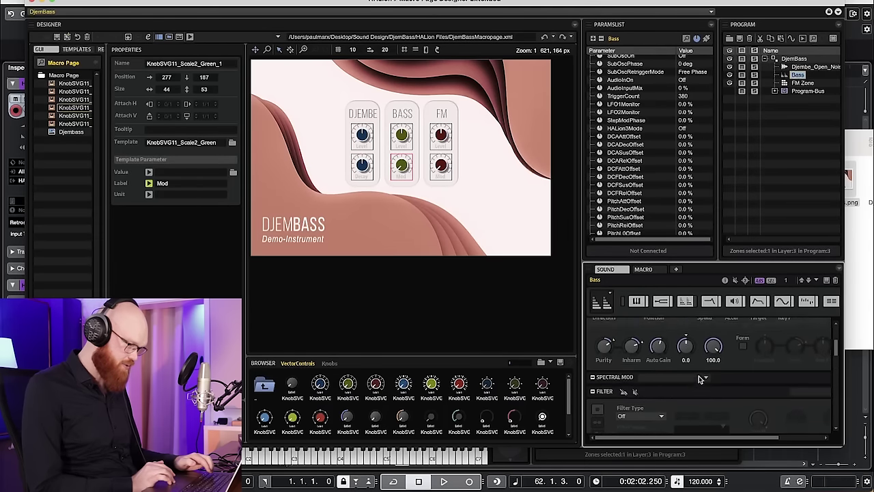
left_click(606, 353)
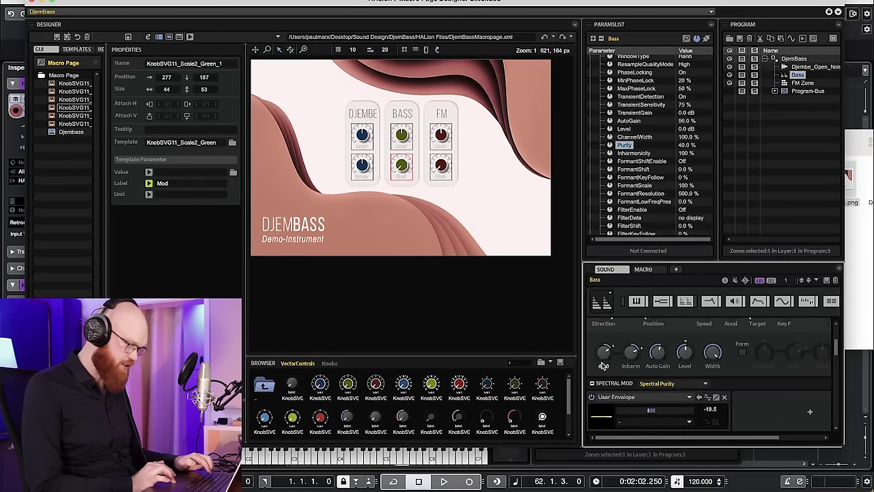
scroll(671, 395, "down", 1)
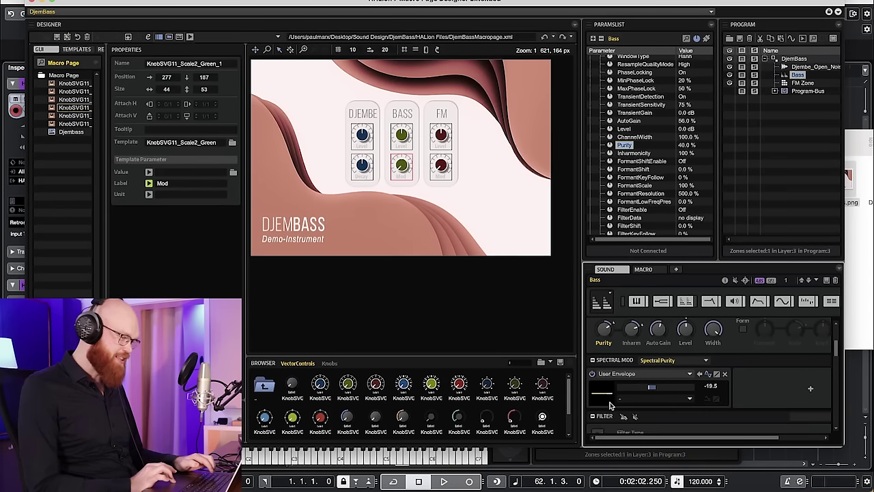
right_click(661, 391)
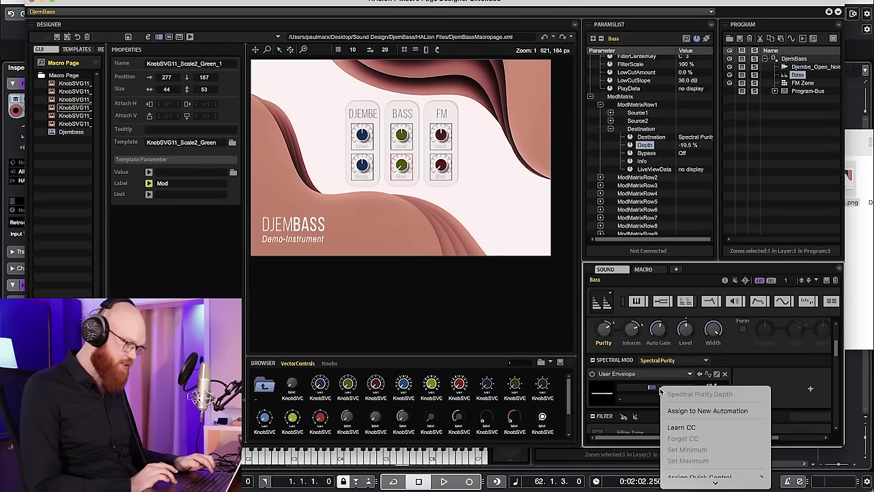
left_click(699, 482)
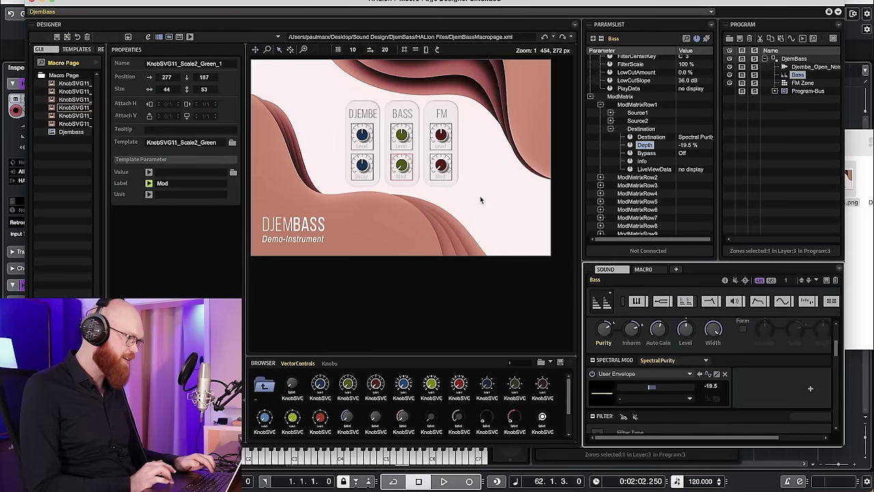
right_click(402, 168)
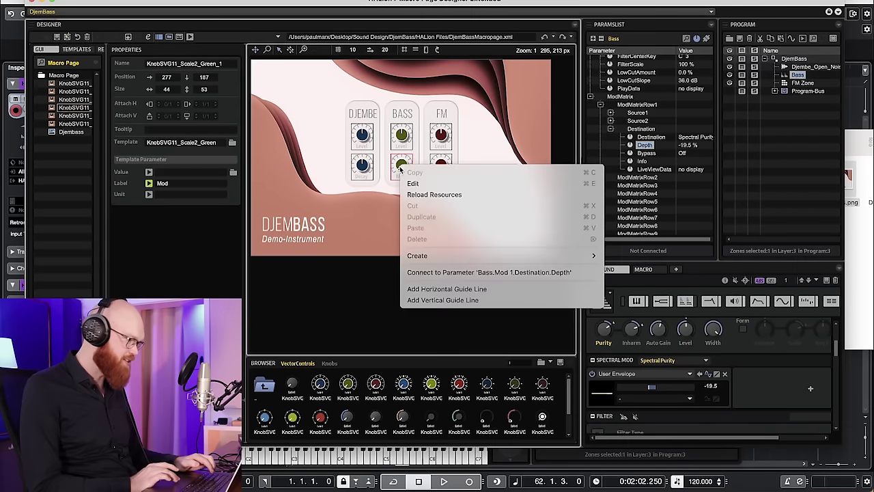
left_click(474, 272)
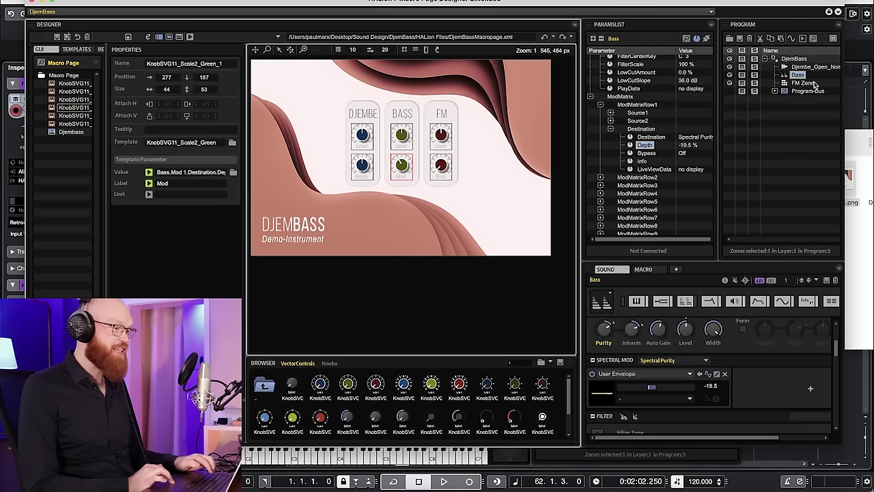
Connect the FM Zone oscillator's Modulator Levels parameter to the FM panel's Mod knob
left_click(804, 83)
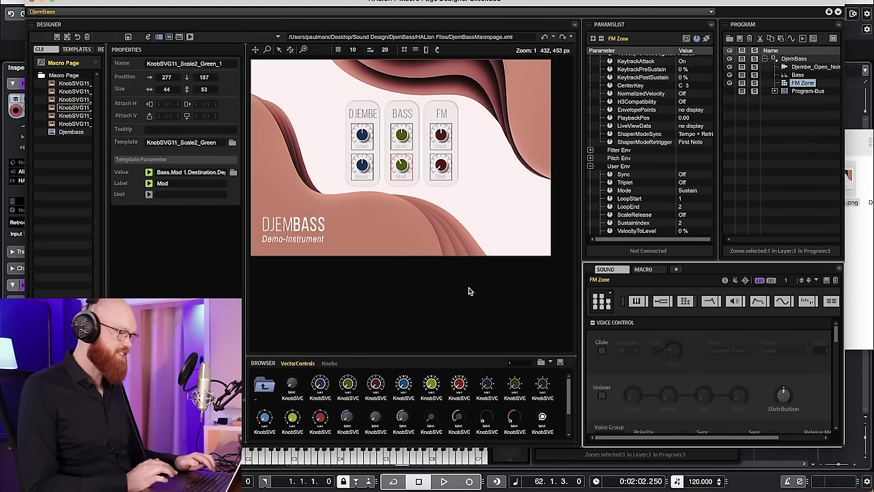
left_click(686, 303)
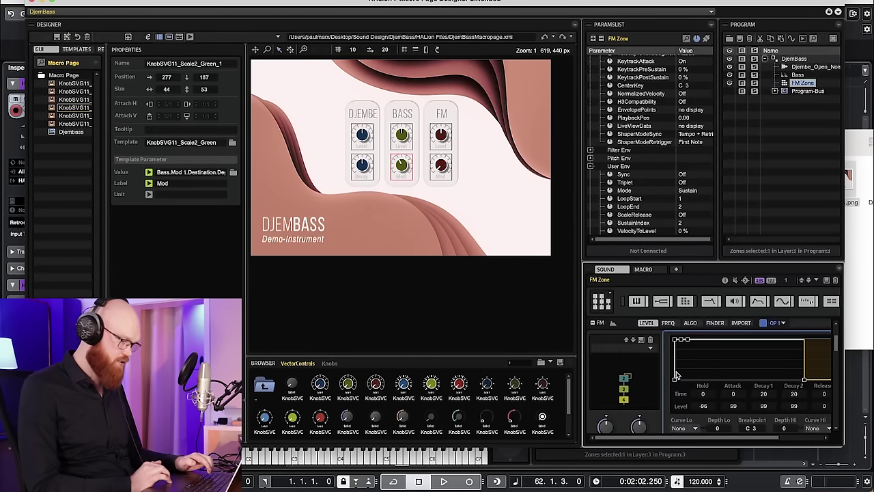
scroll(662, 389, "down", 3)
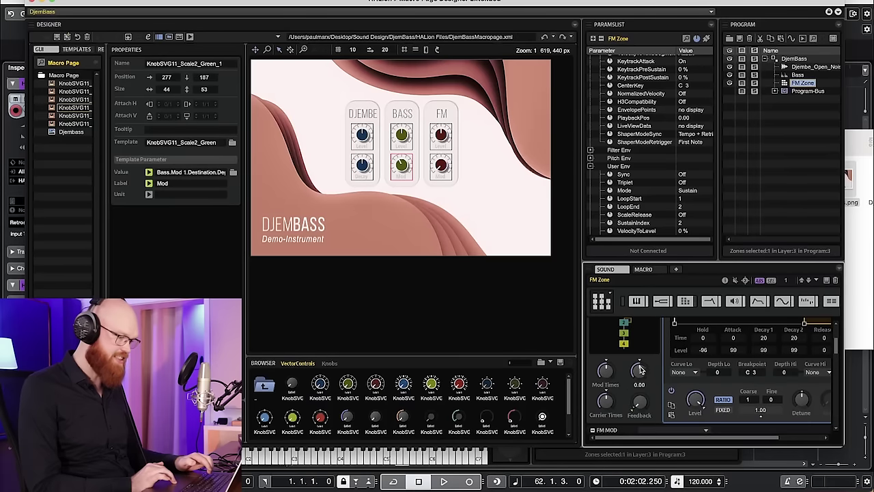
right_click(645, 377)
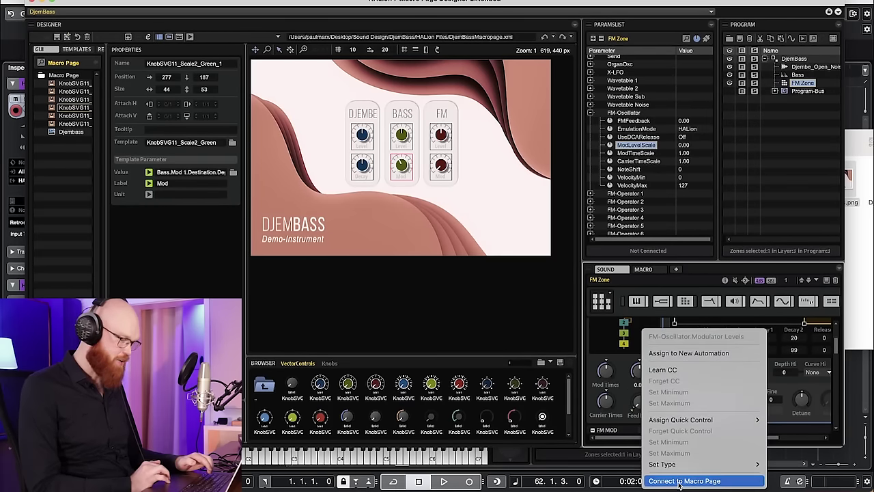
left_click(680, 481)
left_click(441, 166)
right_click(441, 166)
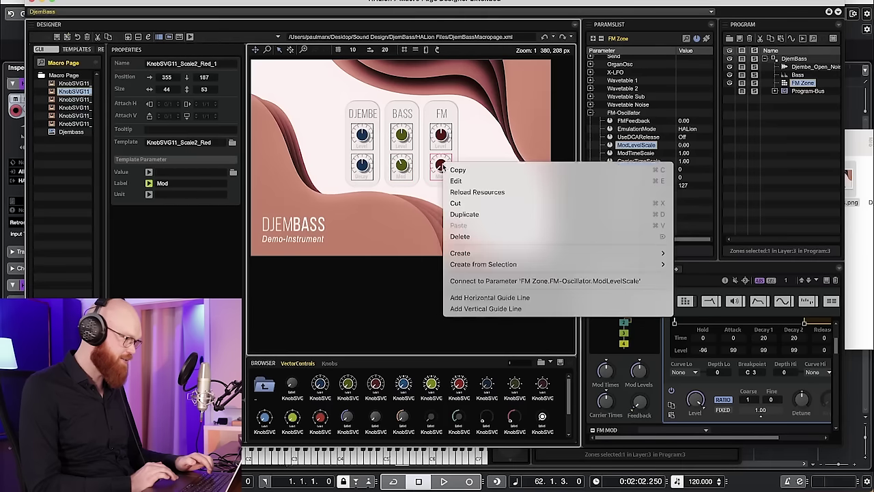
left_click(495, 280)
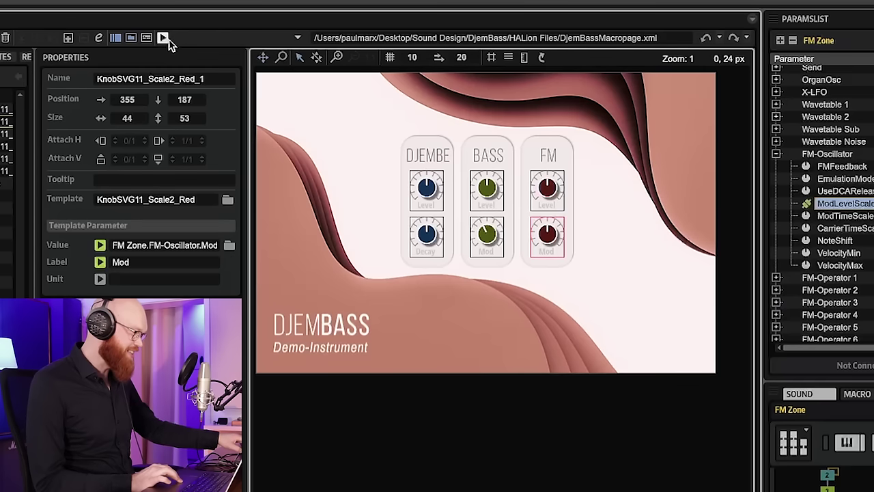
Try out the FM and Bass panels' Mod knobs on the macro page in test mode
left_click(163, 37)
mouse_move(550, 256)
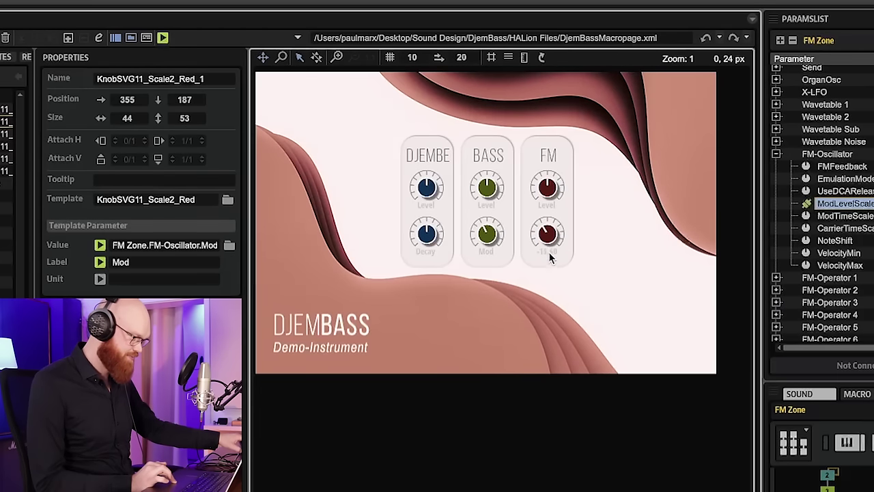
left_click_drag(550, 255, 556, 229)
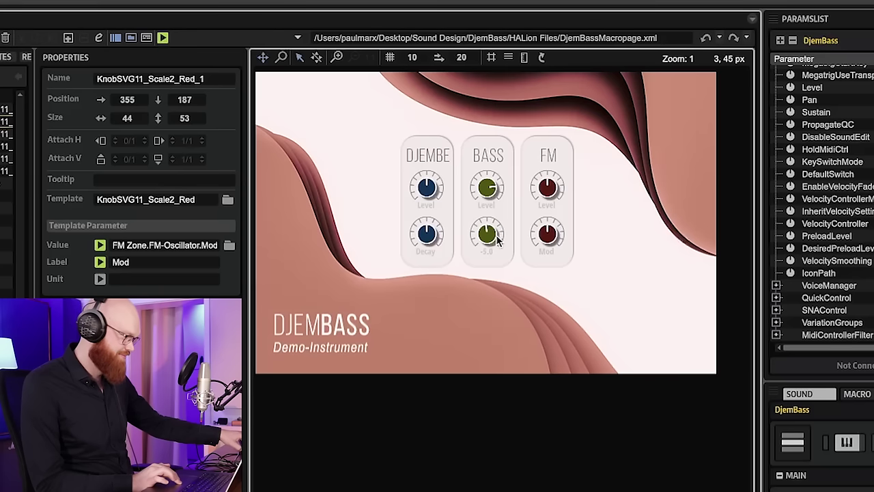
left_click_drag(497, 238, 500, 271)
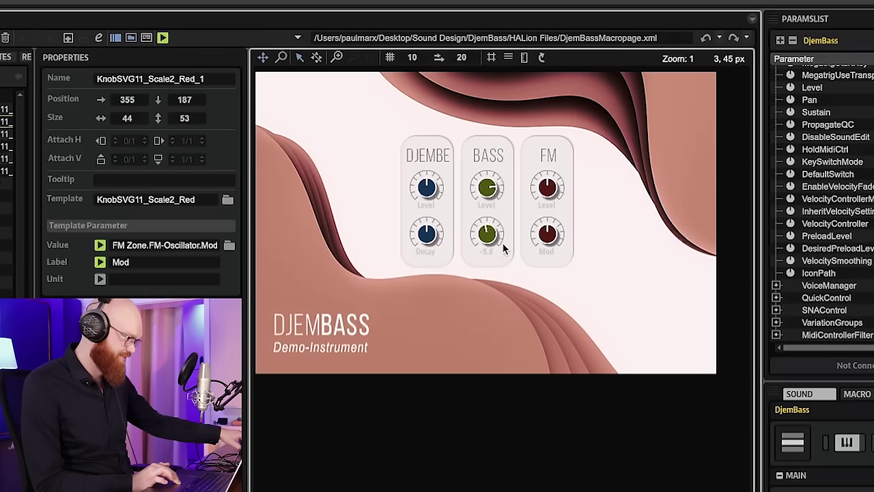
left_click_drag(548, 244, 552, 232)
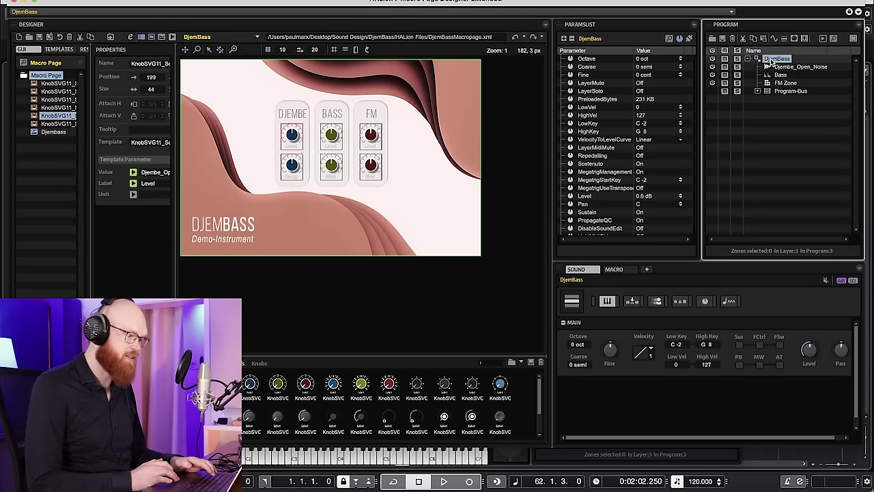
Start exporting the DjemBass program as a VST3 preset and name it DjemBassExport
right_click(770, 60)
mouse_move(744, 135)
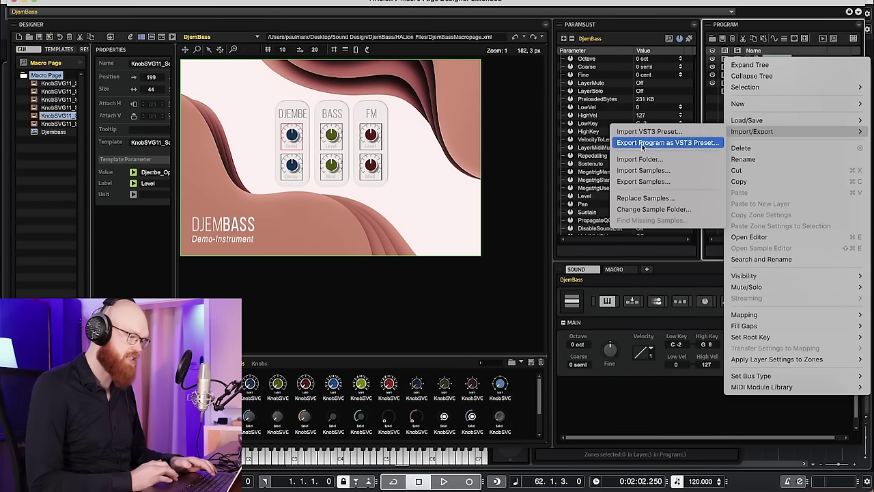
left_click(683, 146)
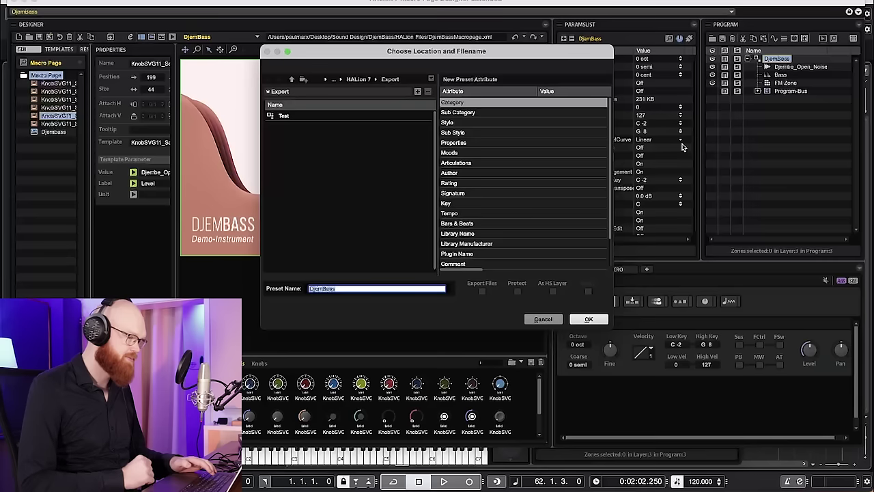
type("Ex")
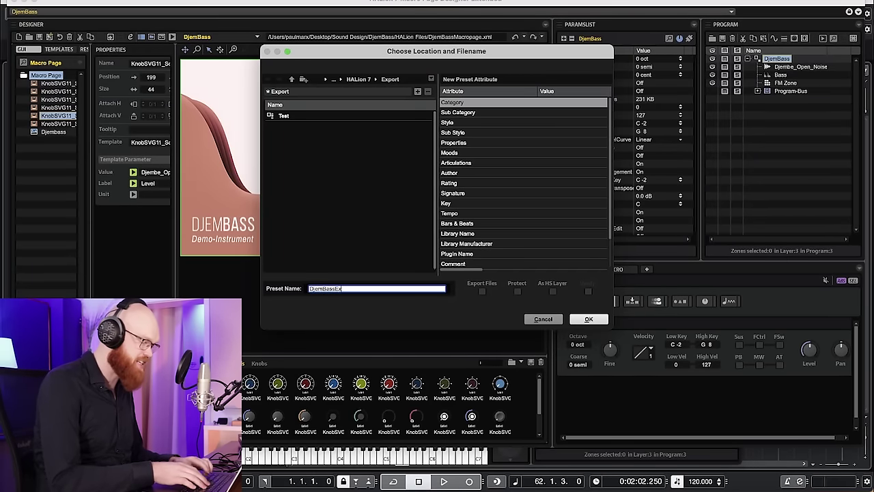
type("port")
key("Return")
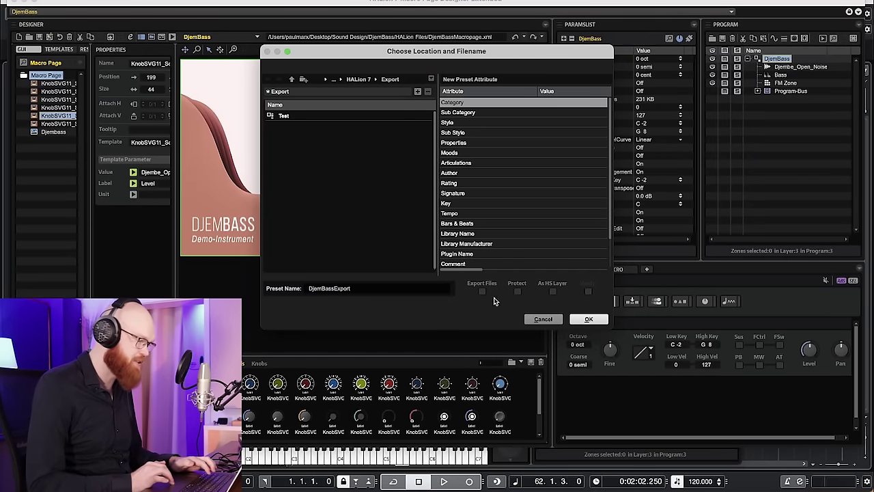
Export the preset as an HS layer with Export Files and Verify enabled, fixing the voice management and missing Flexphraser incompatibilities
left_click(553, 292)
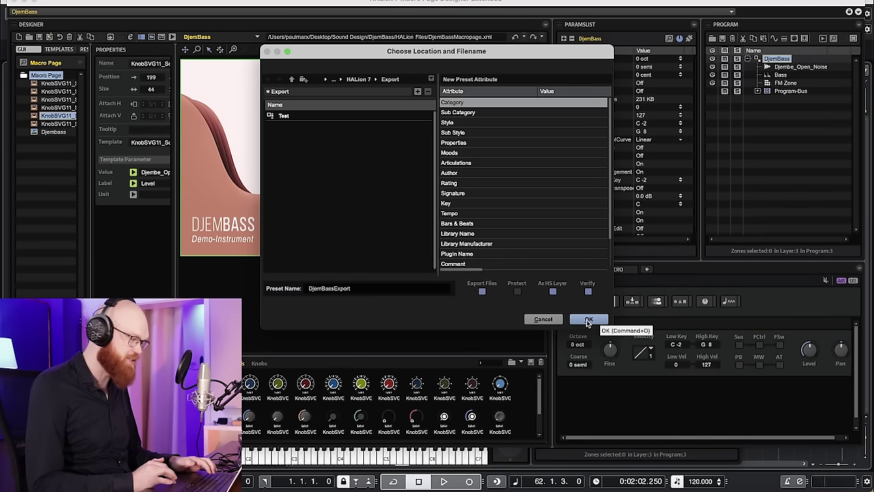
left_click(588, 321)
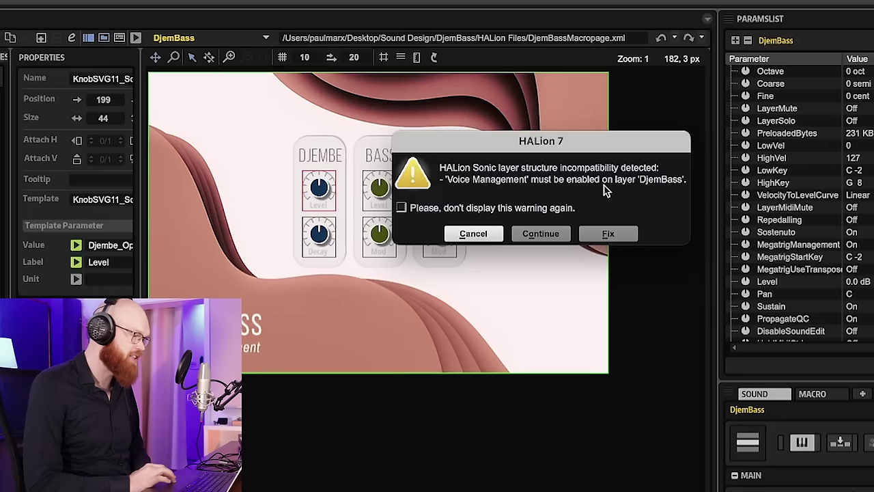
left_click(610, 235)
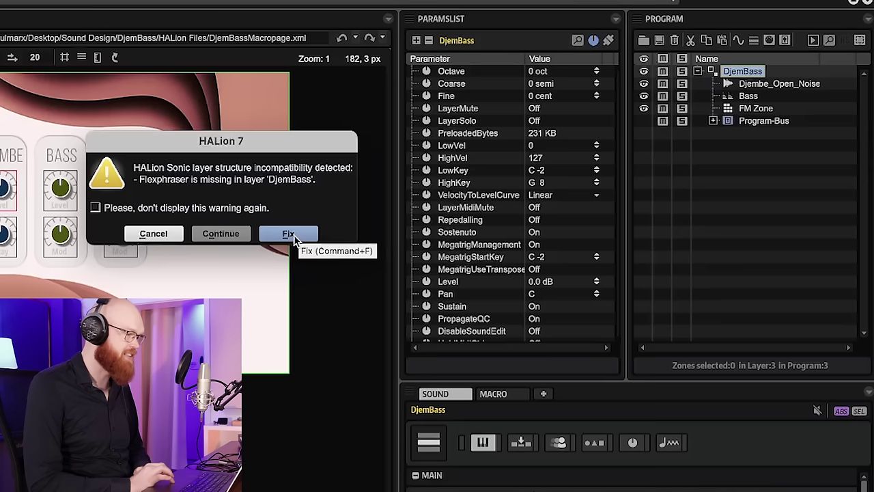
left_click(488, 236)
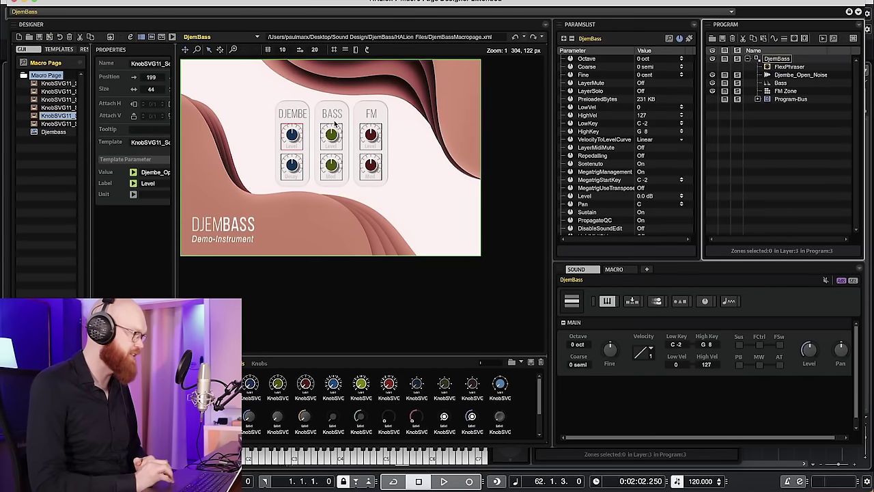
Close the HALion 7 window and add an instrument track with HALion Sonic routed to Stereo Out
left_click(15, 3)
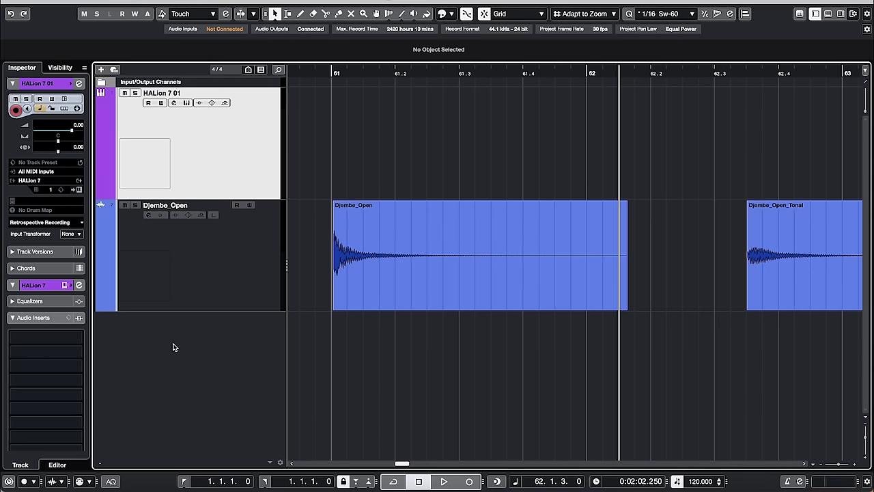
right_click(173, 348)
left_click(304, 360)
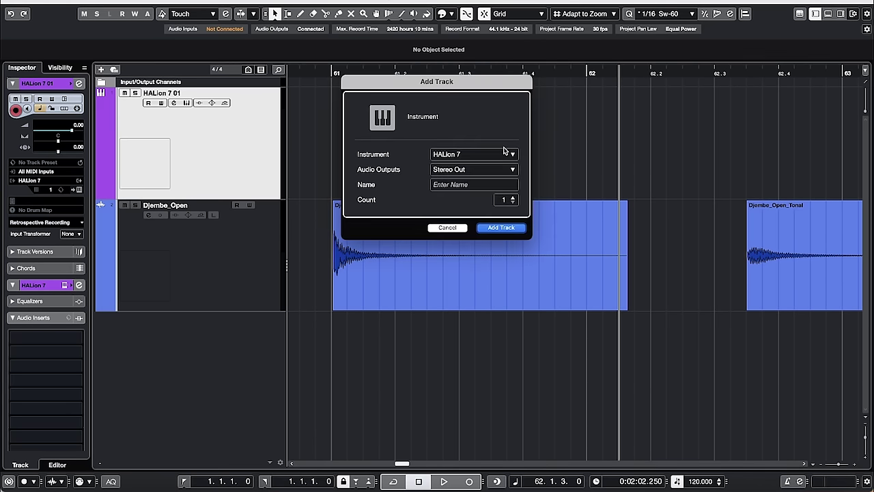
left_click(504, 152)
type("hal")
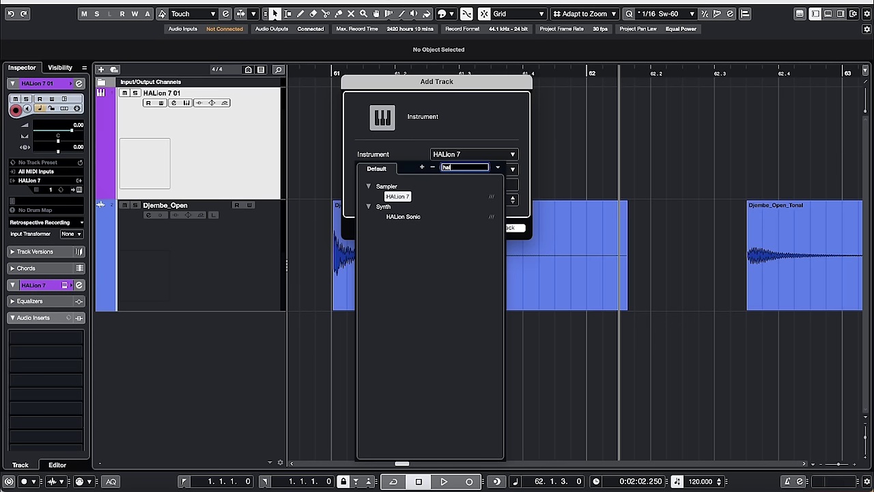
left_click(413, 218)
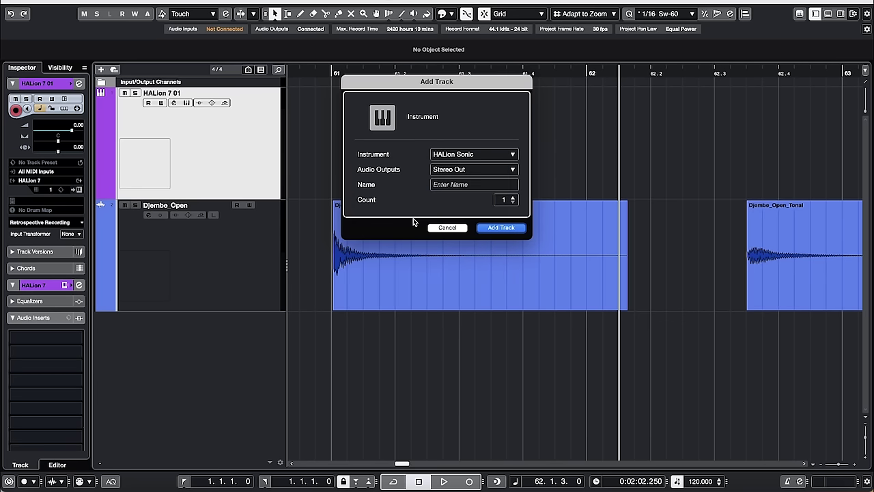
left_click(508, 232)
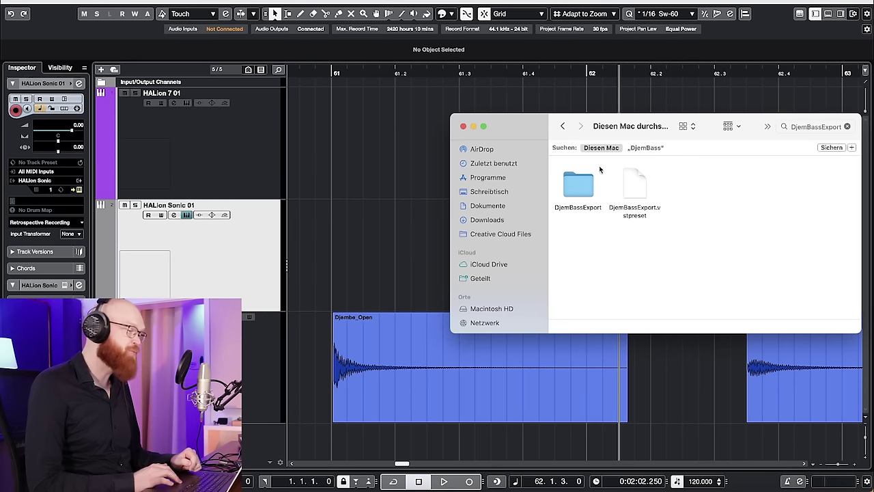
Load DjemBassExport.vstpreset from the Finder search results into the first slot of HALion Sonic
left_click(632, 193)
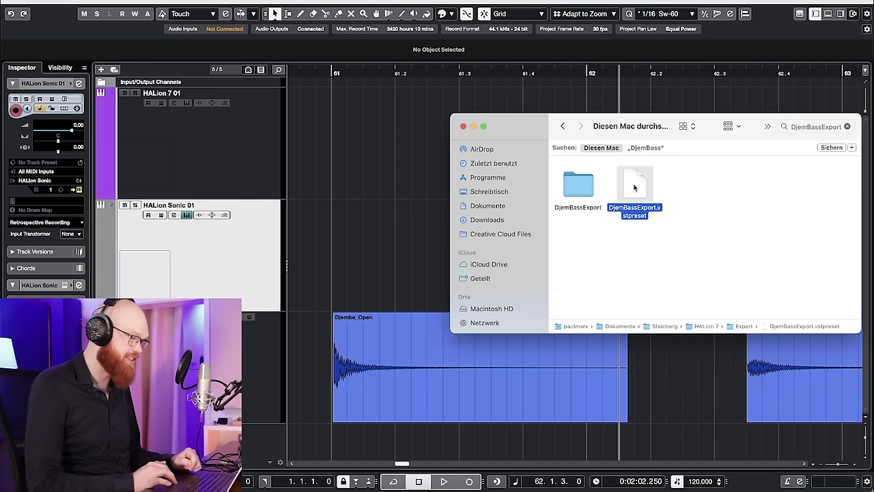
left_click_drag(634, 188, 104, 89)
key("super+Tab")
key("super+Tab")
key("super+Tab")
key("super+Tab")
key("super+Tab")
key("super+Tab")
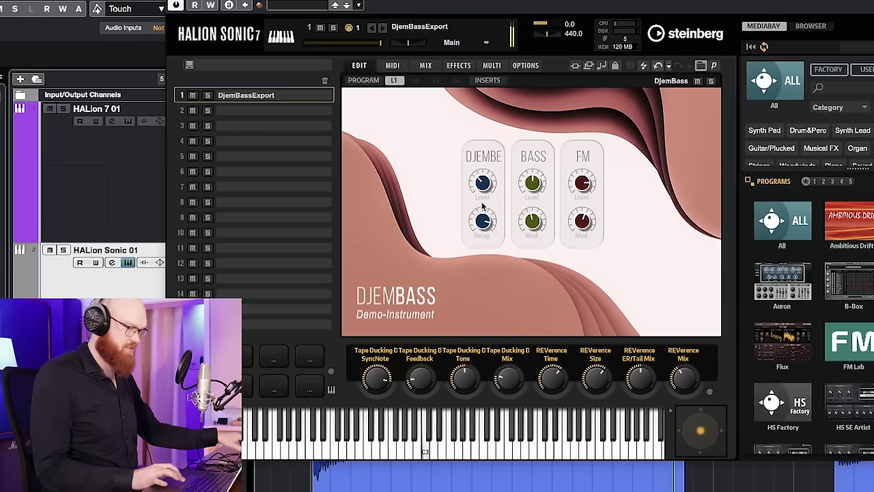
Try out the Tape Ducking Mix and REVerence Mix quick controls of the loaded program
left_click_drag(507, 377, 529, 306)
left_click_drag(675, 370, 664, 384)
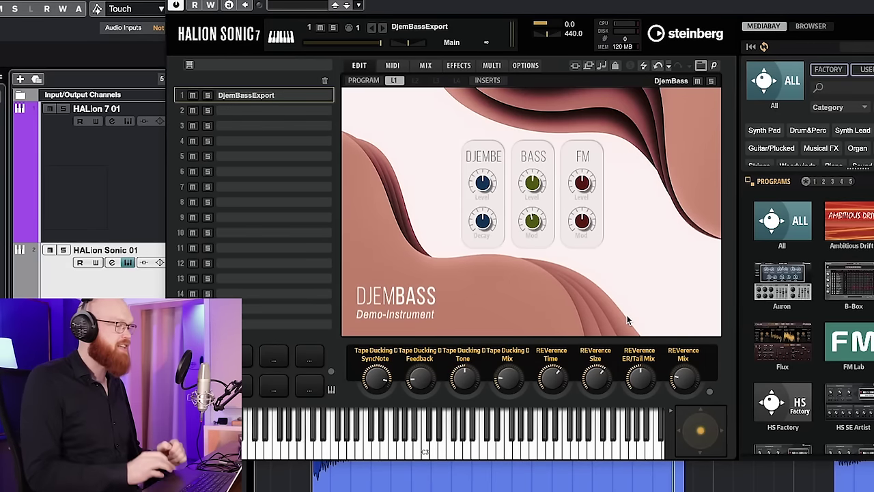
Start exporting the DjemBassExport program from HALion Sonic, setting its category to Bass and sub category to Other
right_click(247, 98)
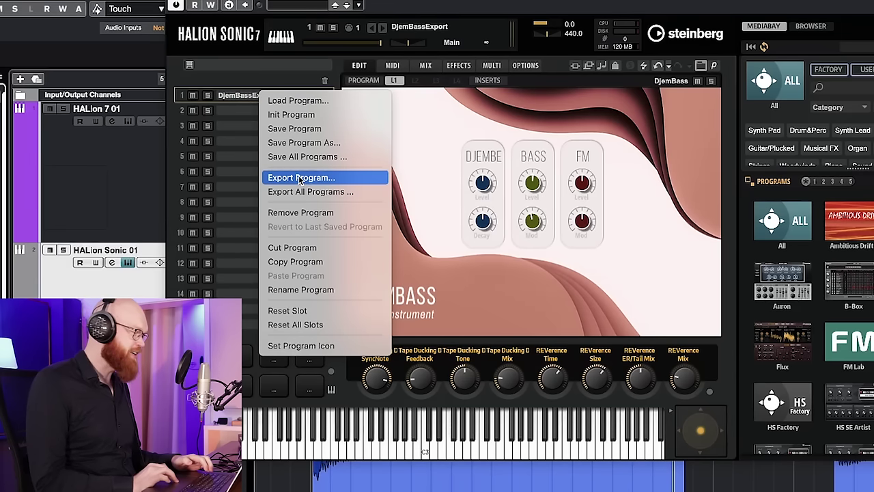
left_click(301, 179)
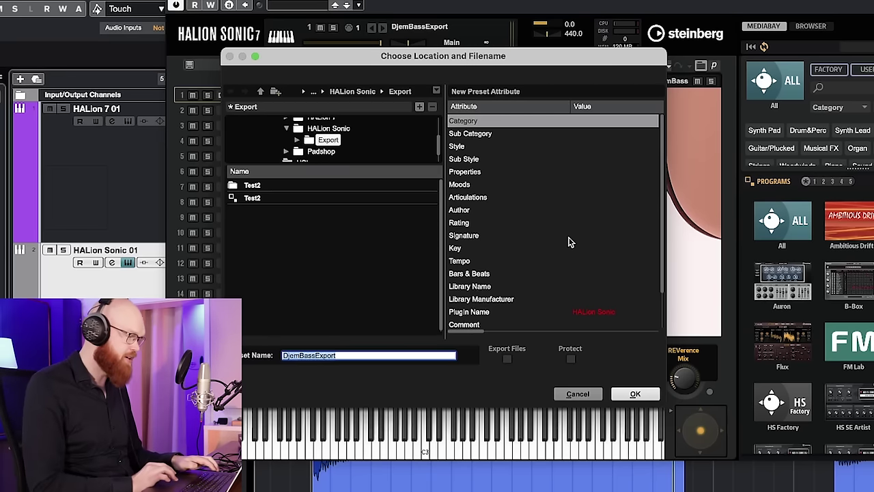
left_click(599, 127)
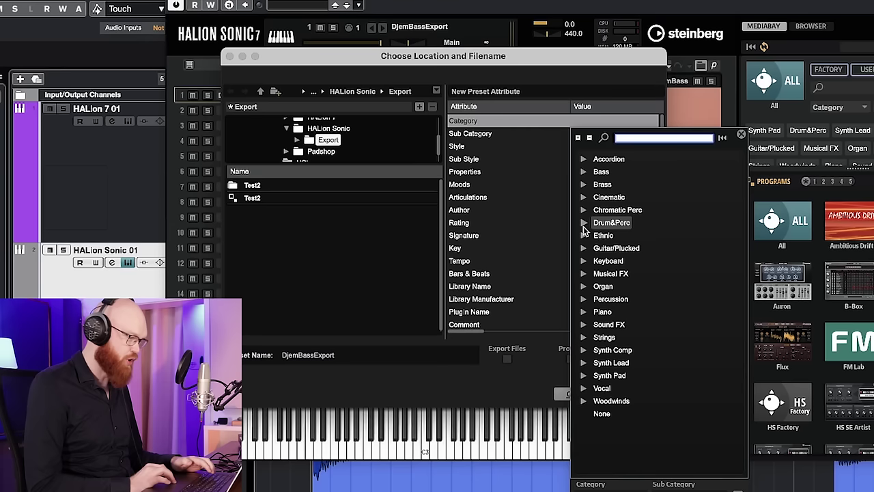
left_click(583, 171)
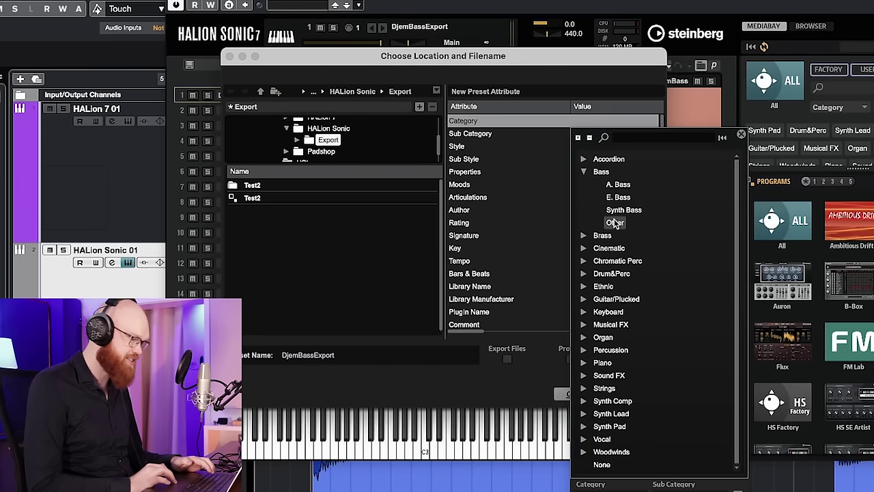
left_click(613, 222)
Set the preset's style attribute to Pop with the sub style World
left_click(536, 151)
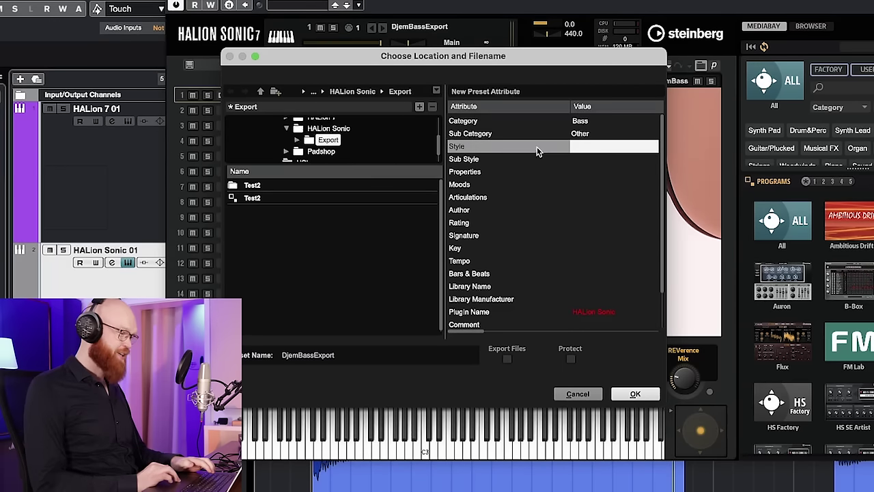
left_click(589, 151)
left_click(584, 287)
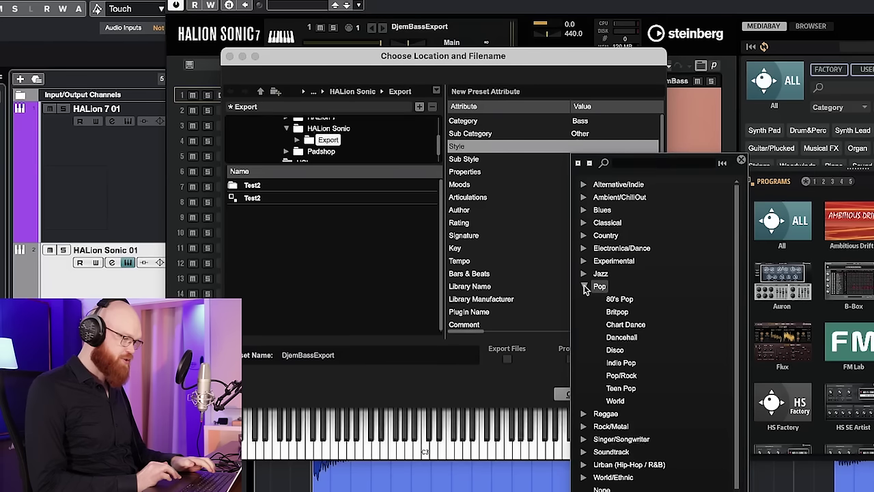
left_click(616, 401)
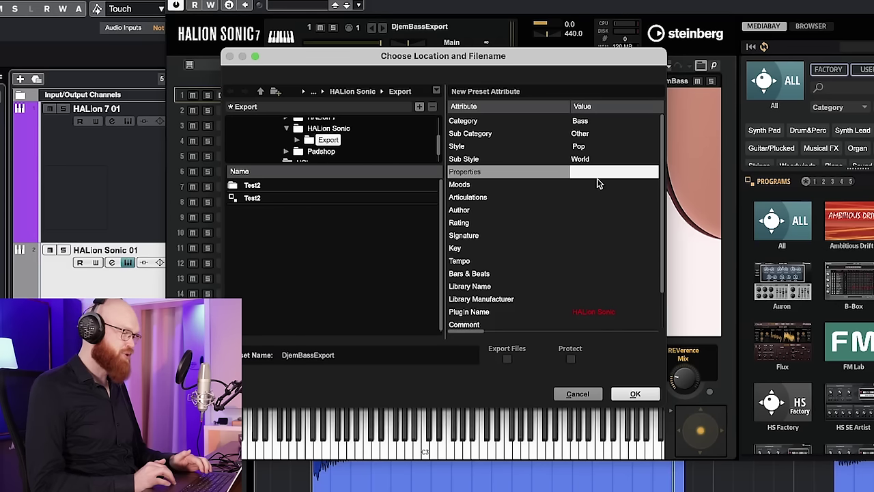
Add Deep to the preset's Properties attribute
left_click(593, 176)
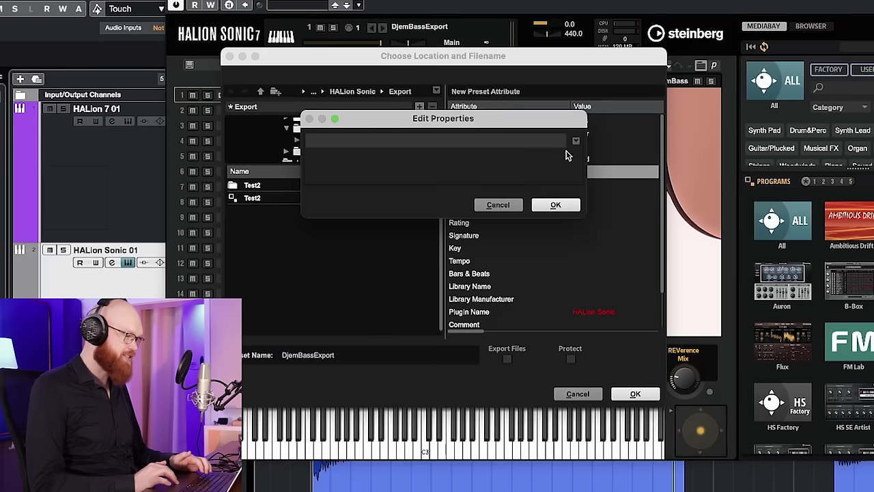
left_click(514, 141)
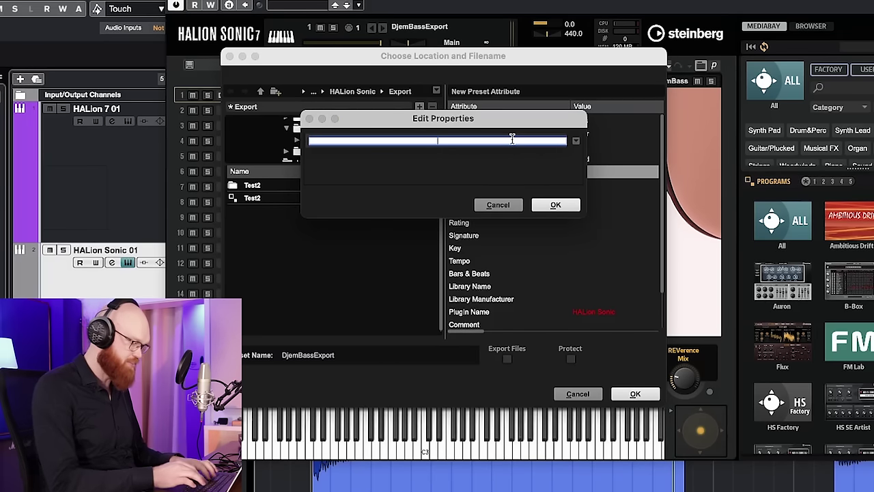
type("deep")
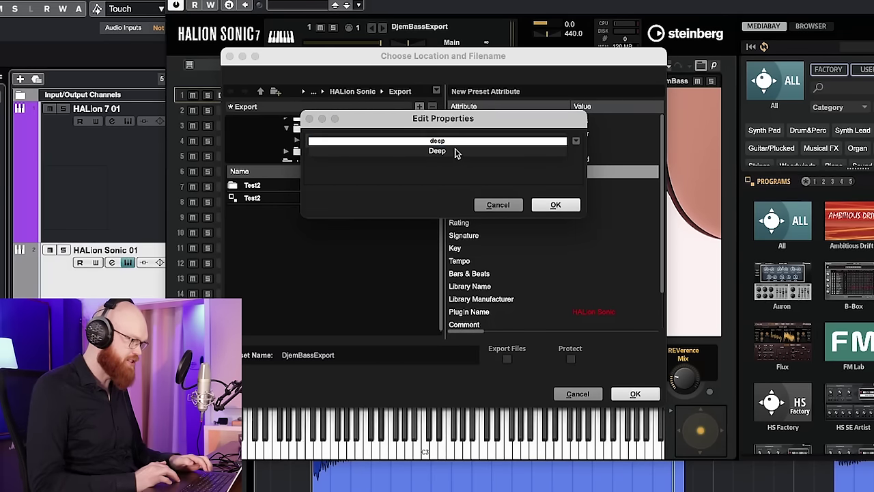
left_click(459, 151)
left_click(561, 207)
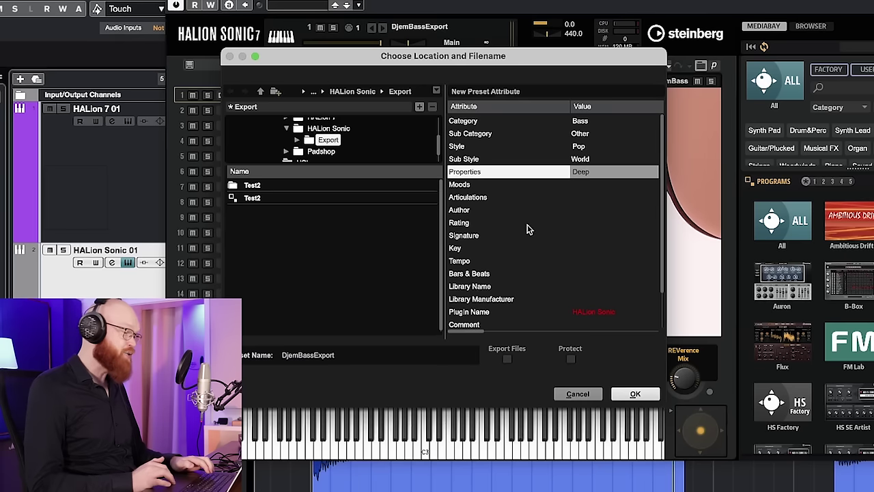
Enter the creator's full name as the preset's Author attribute
left_click(474, 212)
left_click(611, 212)
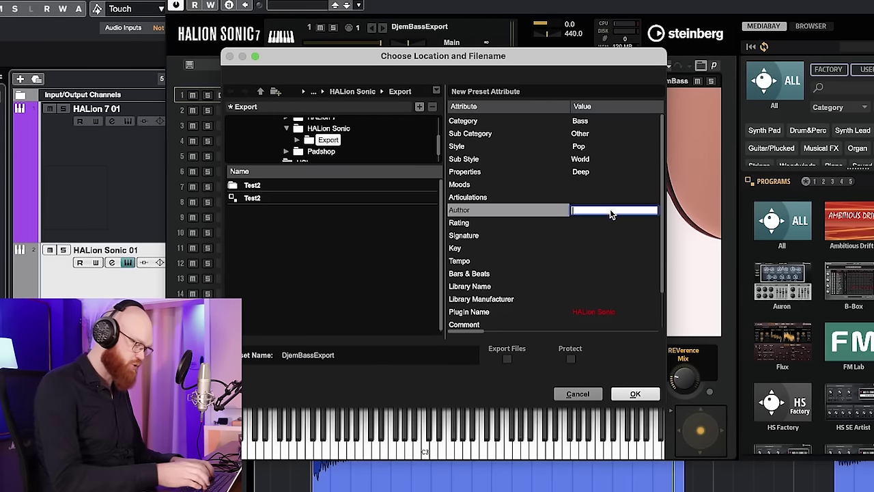
type("Paul Marx")
left_click(529, 250)
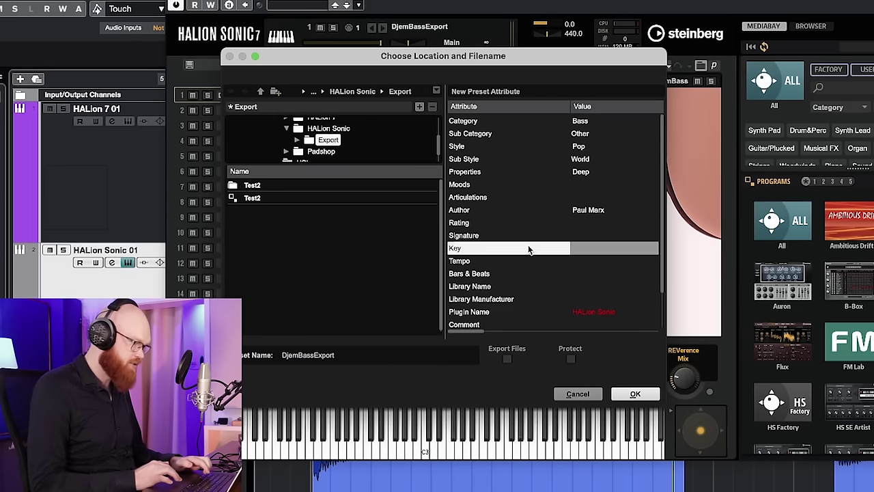
Set the preset's Library Name attribute to DjemBass and its Library Manufacturer attribute to MeinHomestudio.de
left_click(488, 287)
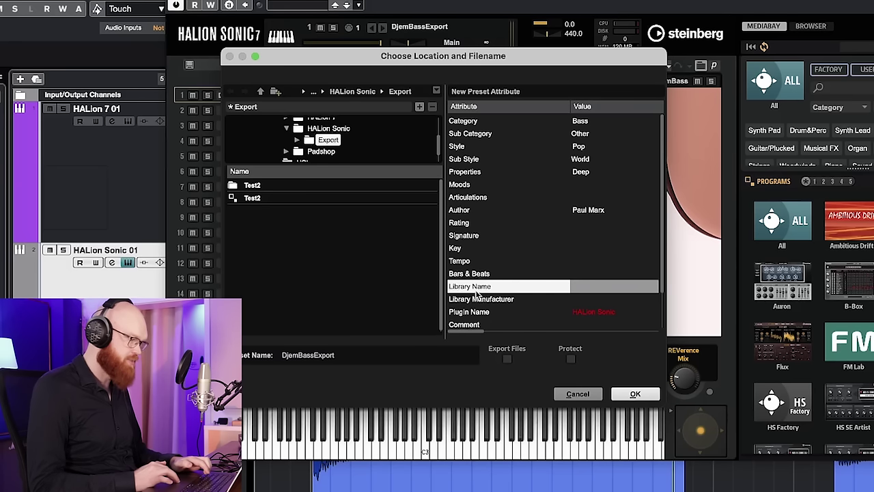
left_click(581, 288)
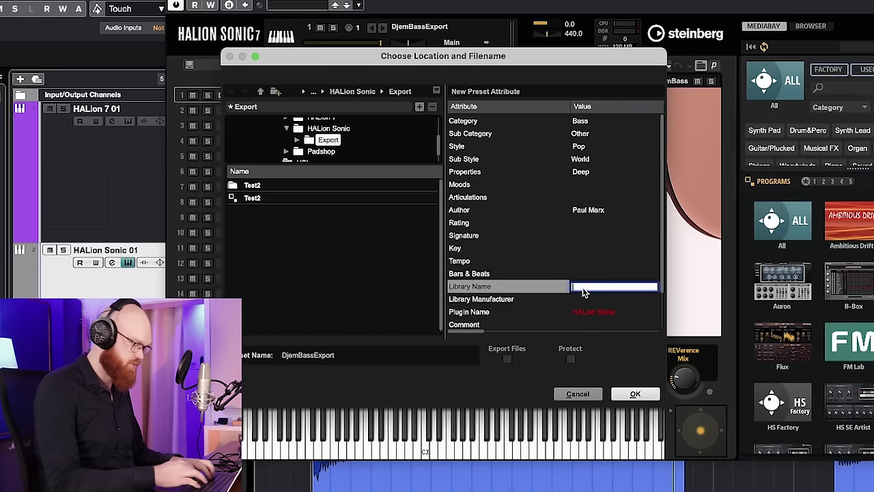
type("DjemBass")
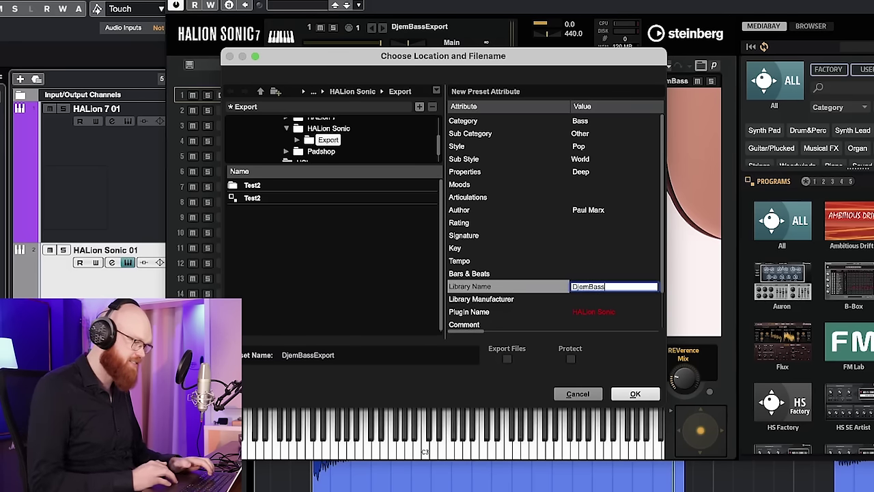
left_click(455, 294)
left_click(601, 298)
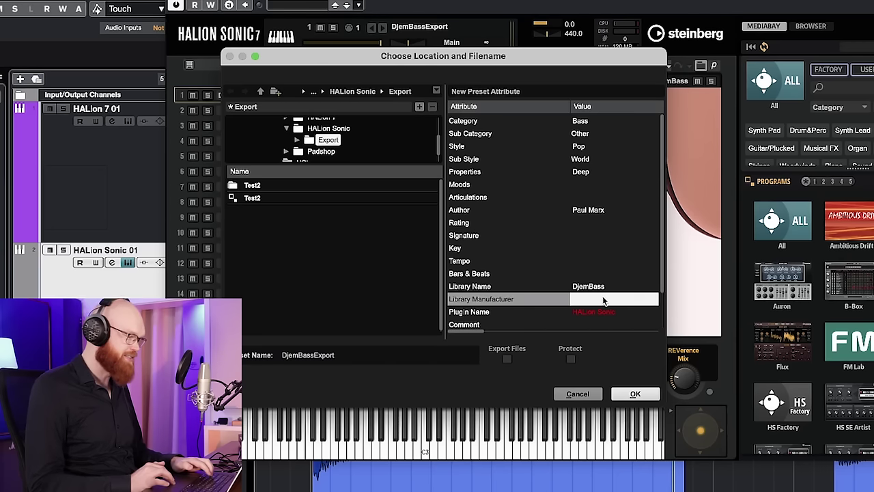
type("Ma")
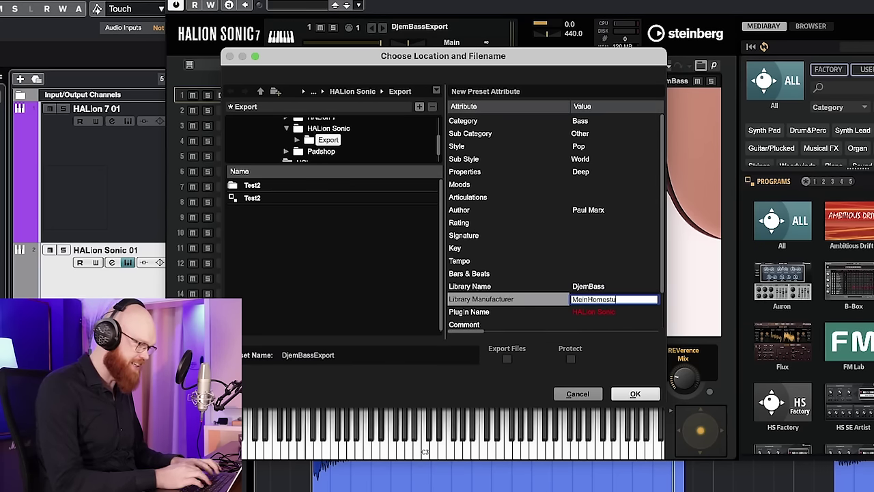
type("inHomestudio.de")
left_click(526, 311)
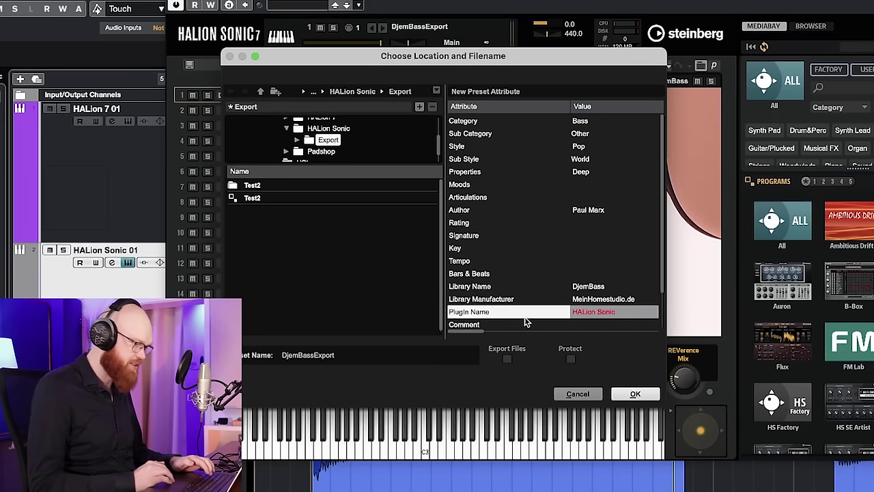
Enable Export Files, shorten the preset name to DjemBass, and save the preset in the Export folder
scroll(526, 322, "down", 2)
scroll(526, 322, "down", 1)
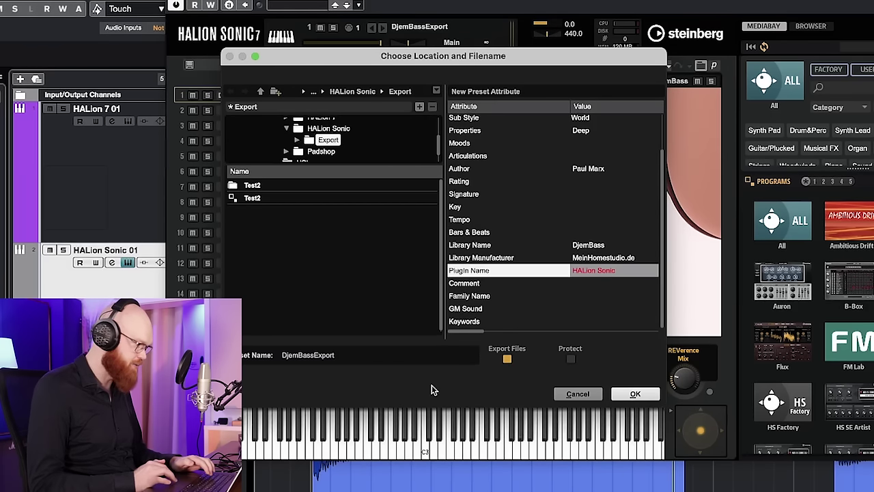
left_click(368, 356)
left_click(371, 357)
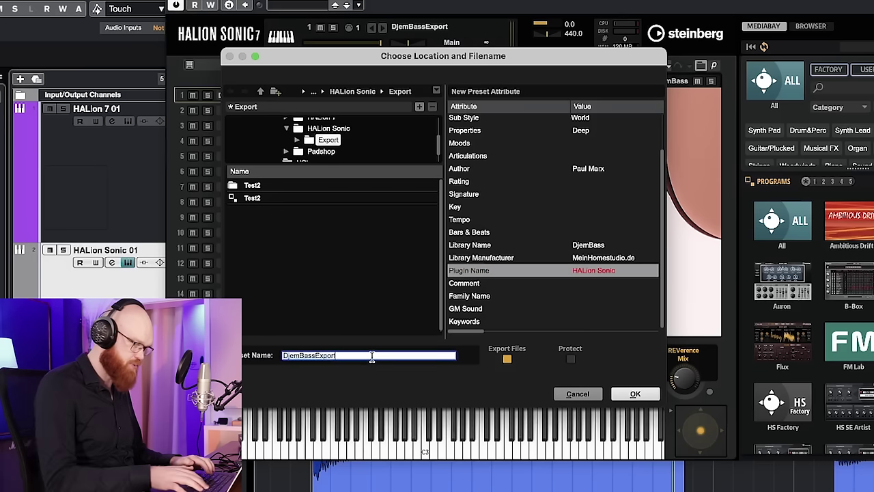
key("BackSpace")
key("BackSpace")
key("BackSpace")
key("BackSpace")
key("Return")
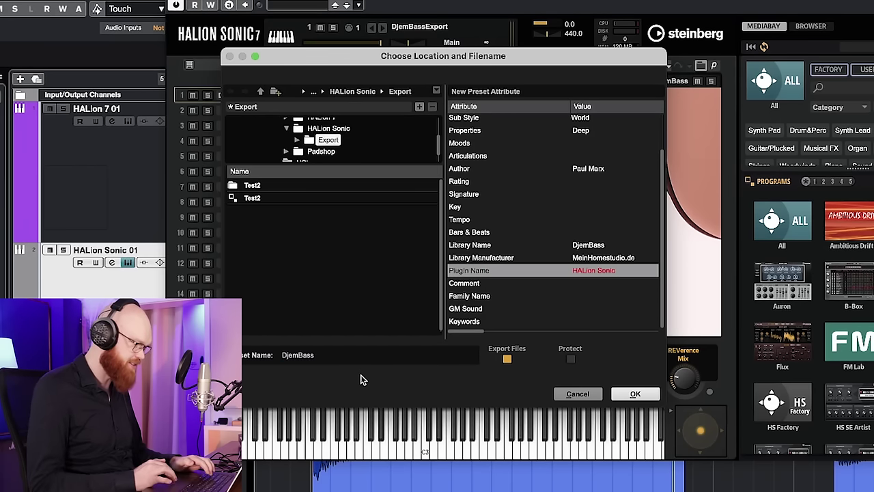
left_click(635, 393)
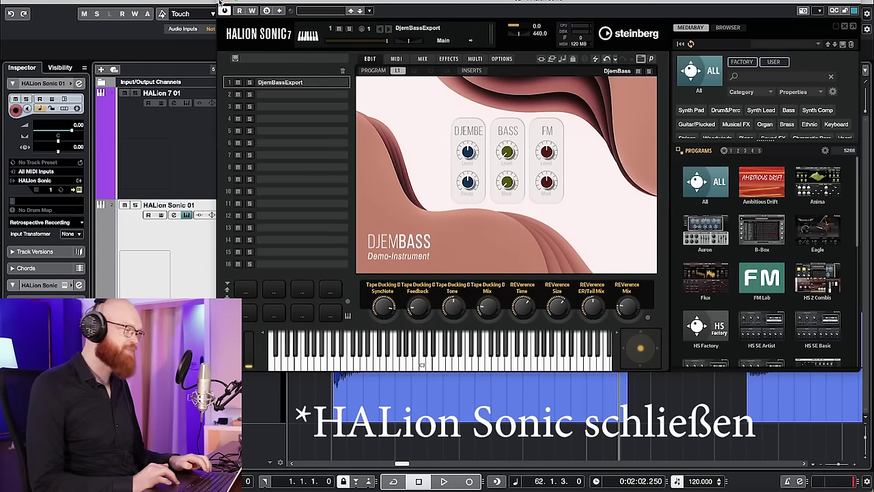
Close the HALion Sonic window, select the HALion 7 01 track, and check the exported DjemBass.vstpreset in the Export folder
left_click(223, 7)
left_click(236, 160)
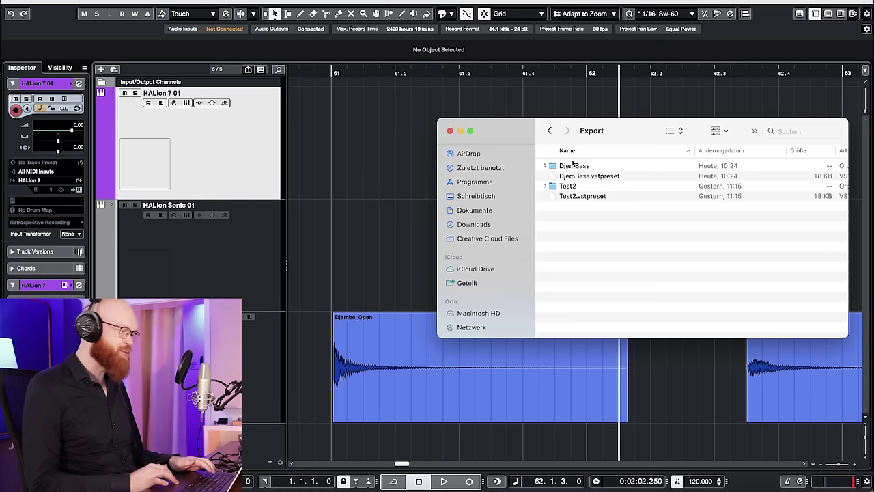
left_click(583, 179)
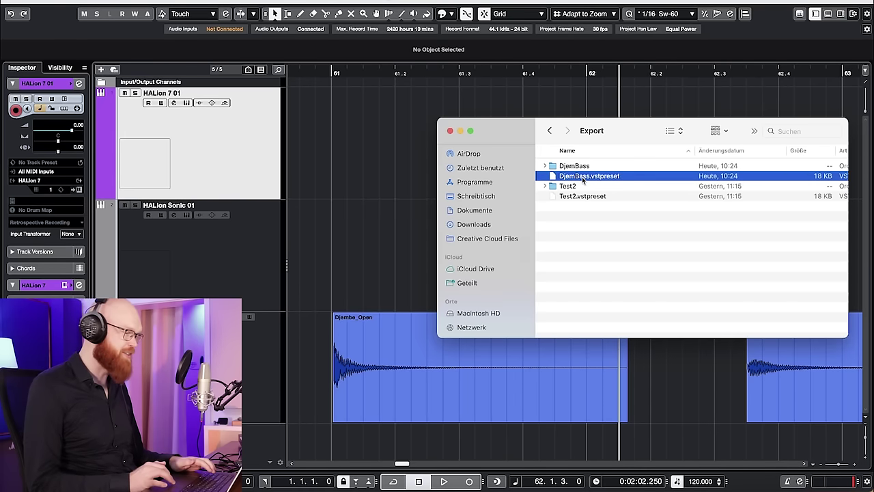
left_click(375, 234)
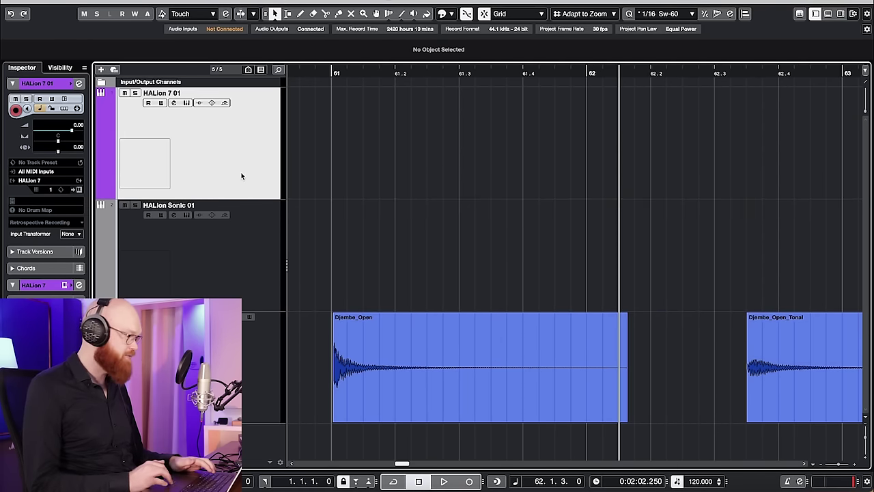
Open the HALion 7 instrument from its track and show the Library Creator in a separate window
left_click(189, 104)
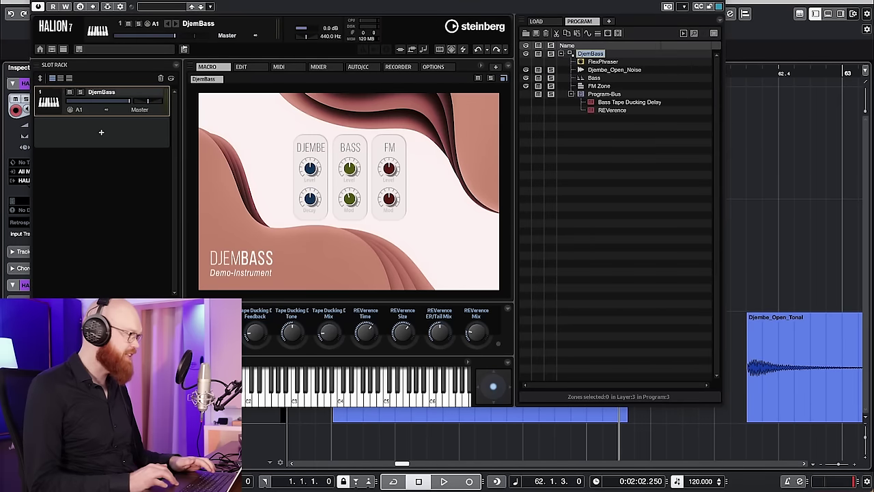
right_click(435, 67)
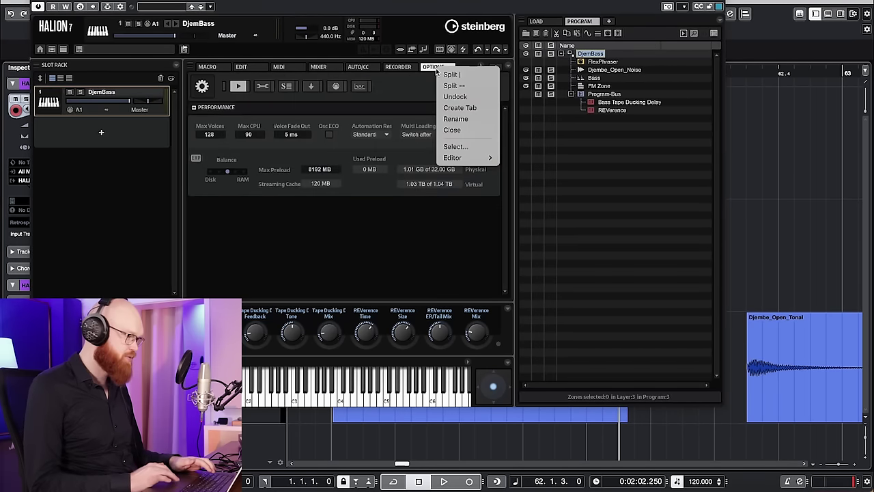
left_click(465, 103)
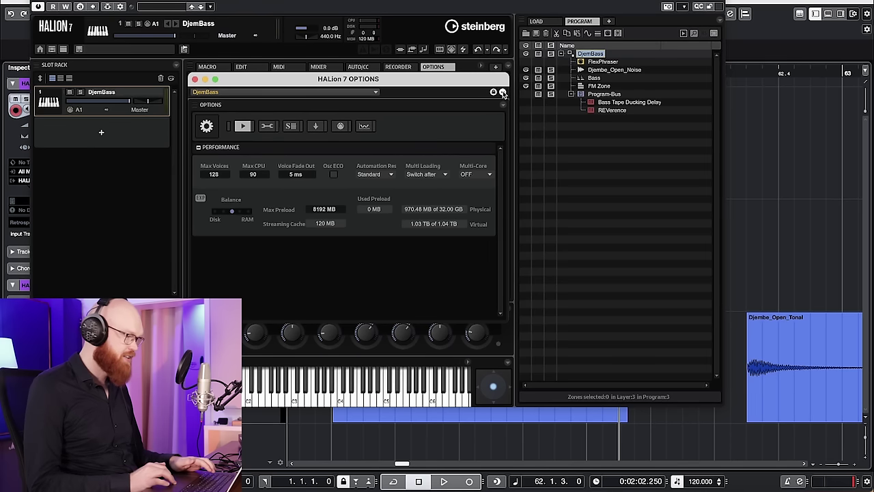
left_click(496, 92)
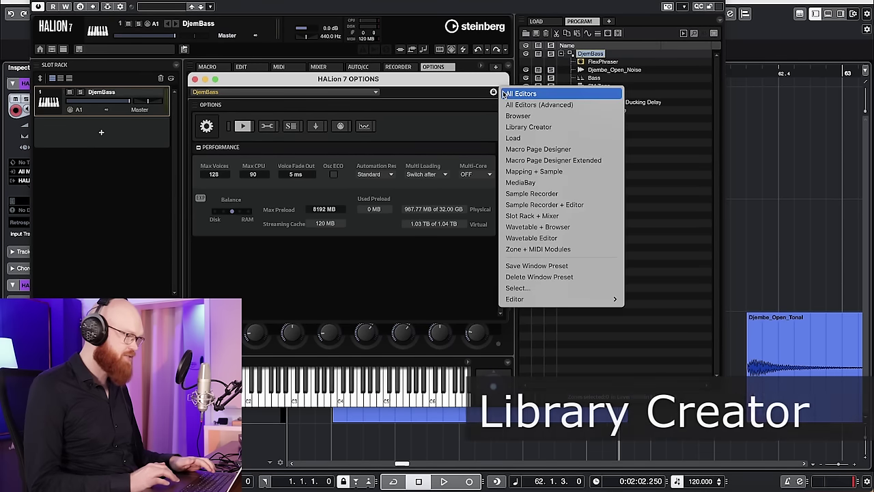
left_click(554, 128)
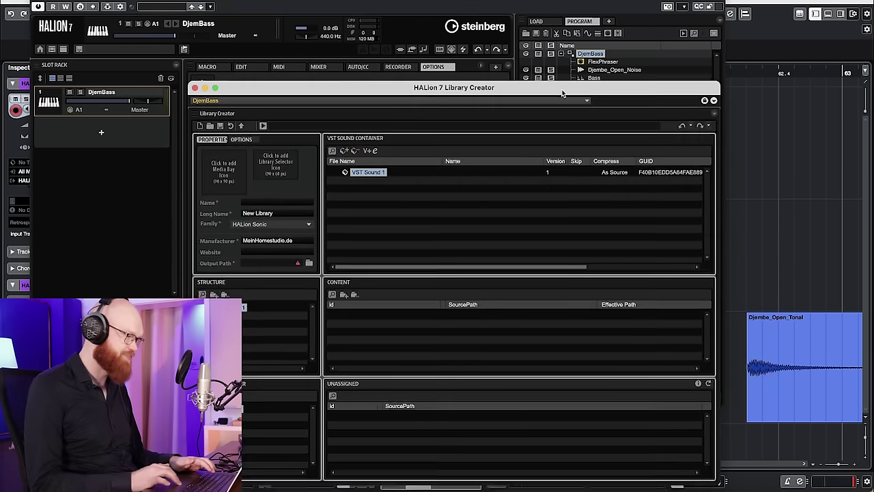
left_click_drag(562, 93, 530, 15)
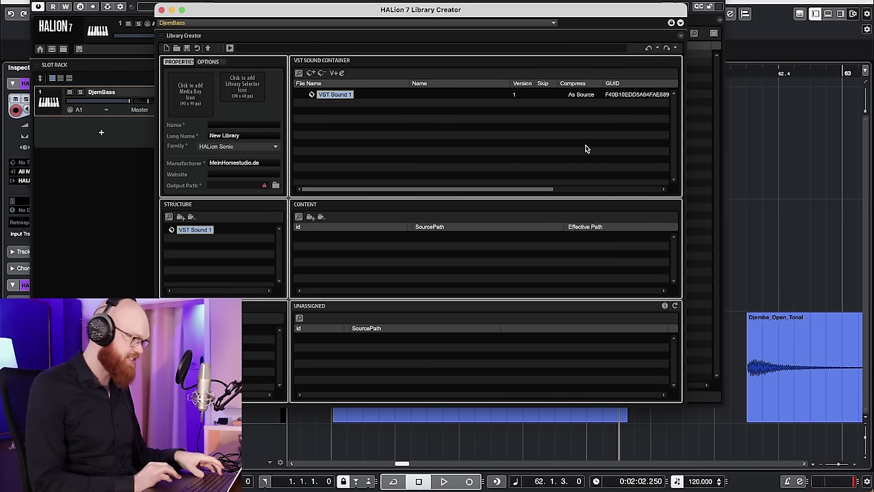
Add DjemBass.vstpreset from the Export folder to VST Sound 1 in the library structure
key("super+Tab")
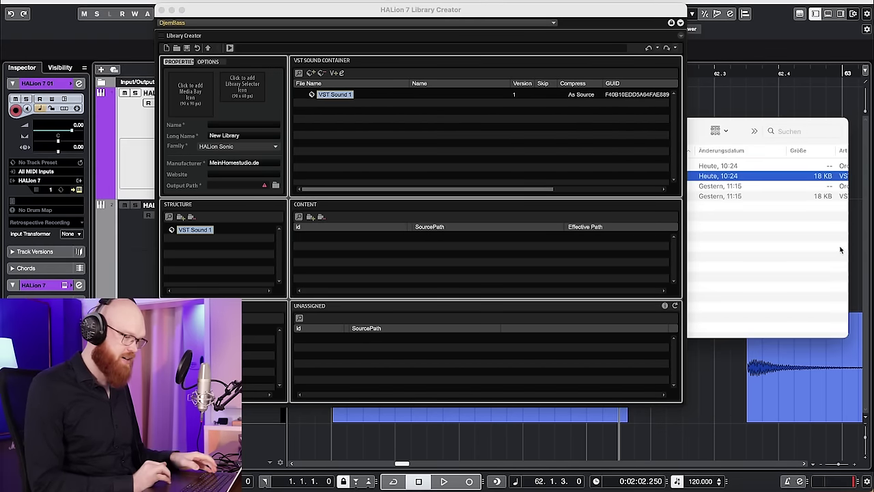
double_click(702, 126)
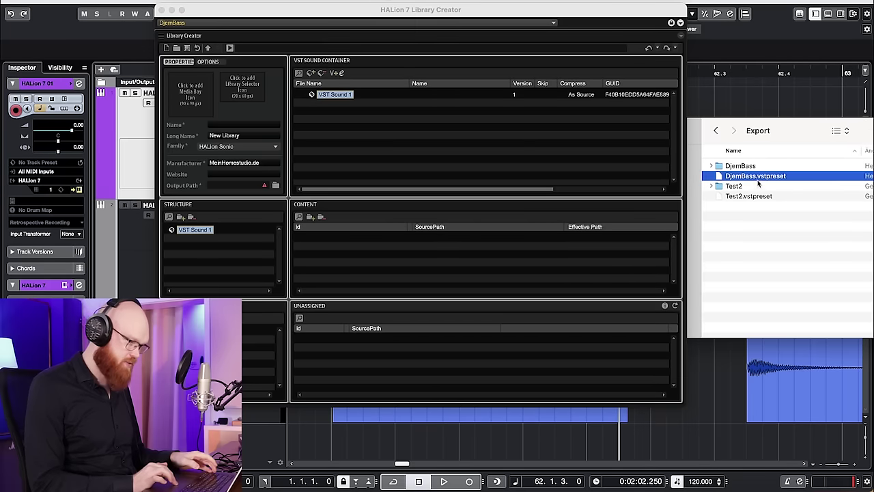
left_click_drag(758, 183, 203, 232)
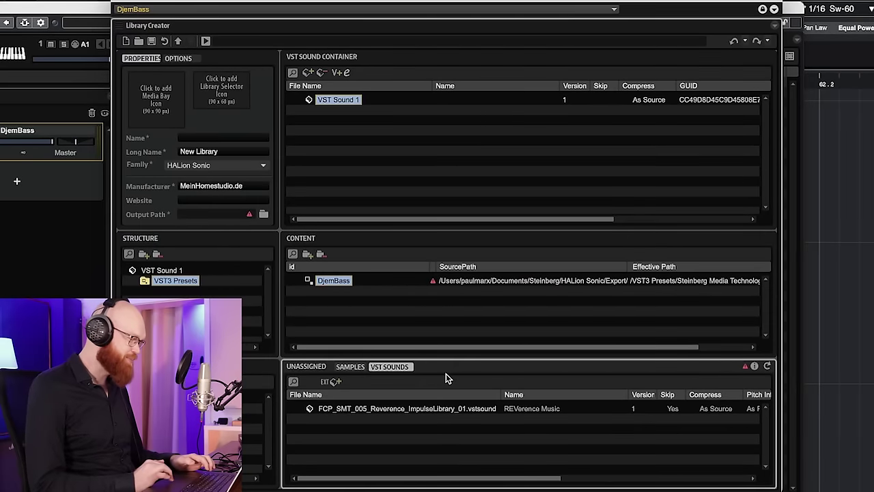
Assign the unassigned Djembe_Open_Noise and Djembe_Open_Tonal samples to VST Sound 1 and add the REVerence impulse library as an external VST sound container
left_click(352, 366)
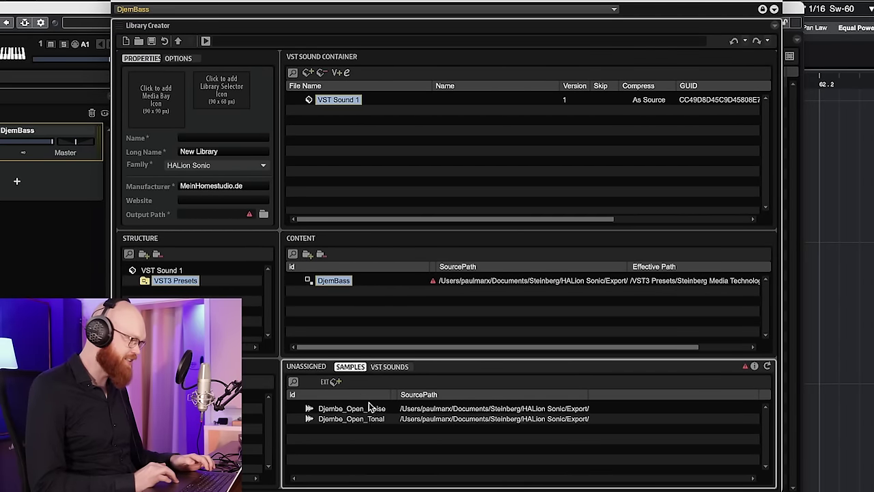
left_click(394, 367)
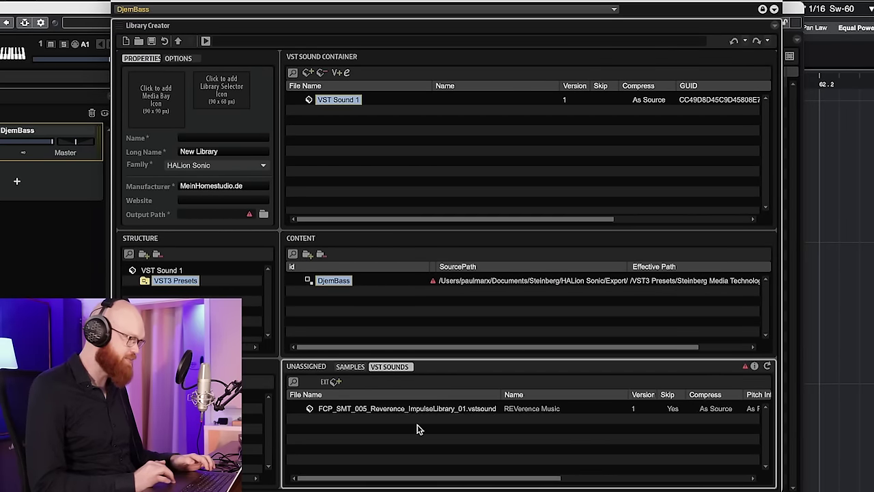
left_click(353, 367)
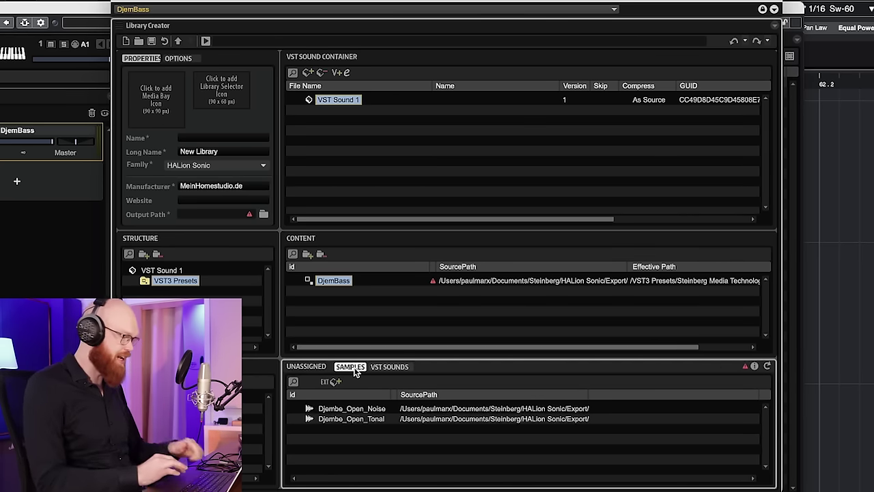
left_click_drag(351, 408, 164, 272)
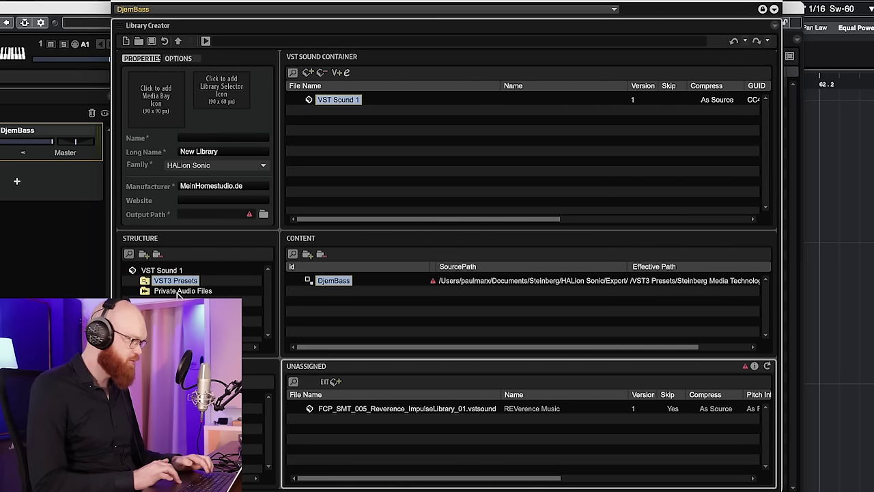
left_click(362, 412)
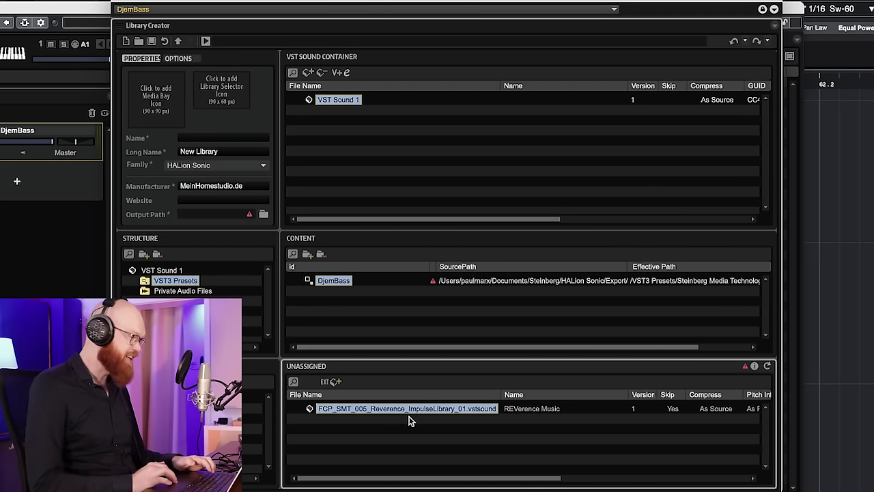
left_click(334, 384)
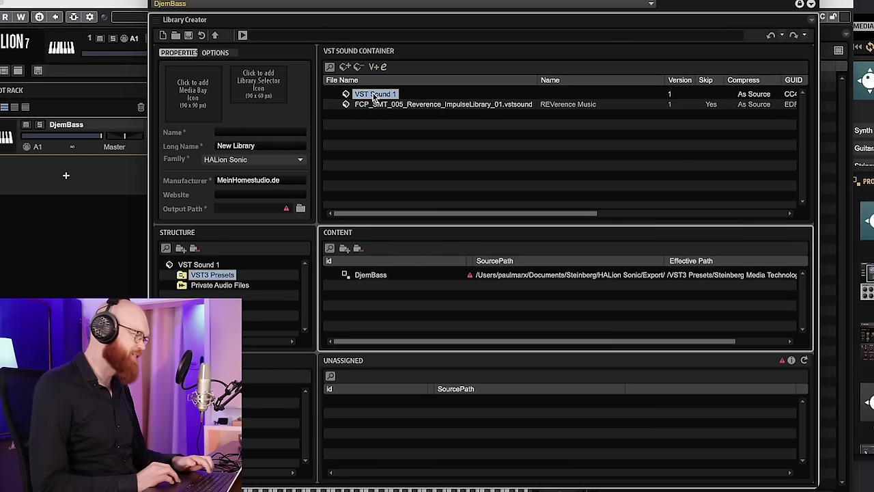
Set both the file name and the name of the VST Sound 1 container to DjemBass
left_click(374, 96)
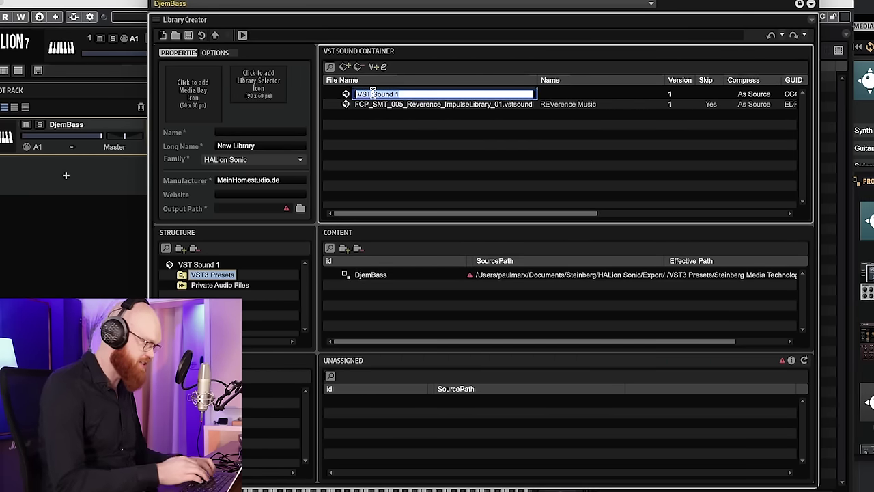
type("DjemBass")
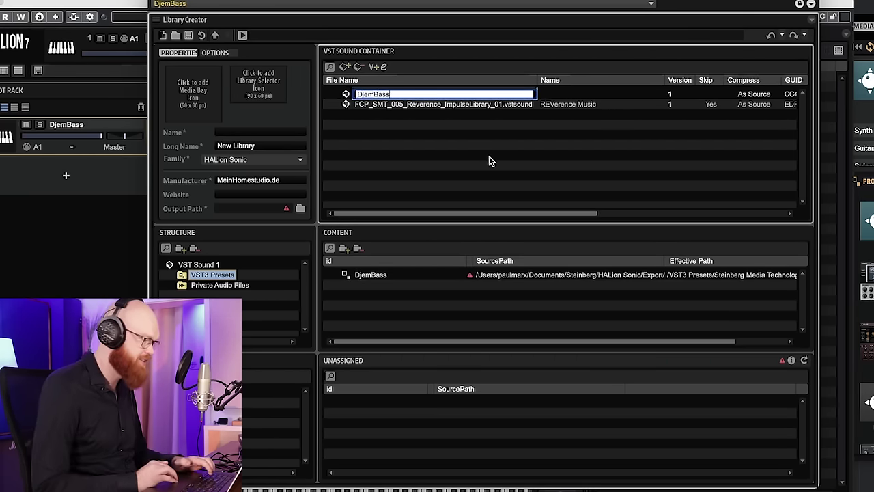
key("Return")
left_click(553, 93)
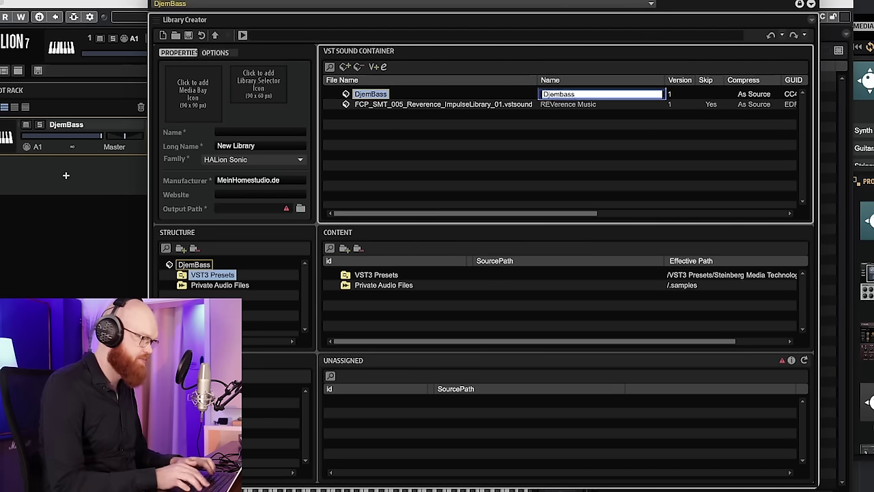
key("Return")
Set 90x90.png from the DjemBass folder as the library's Media Bay icon
mouse_move(317, 225)
left_mouse_down()
mouse_move(313, 214)
mouse_move(317, 234)
left_mouse_up()
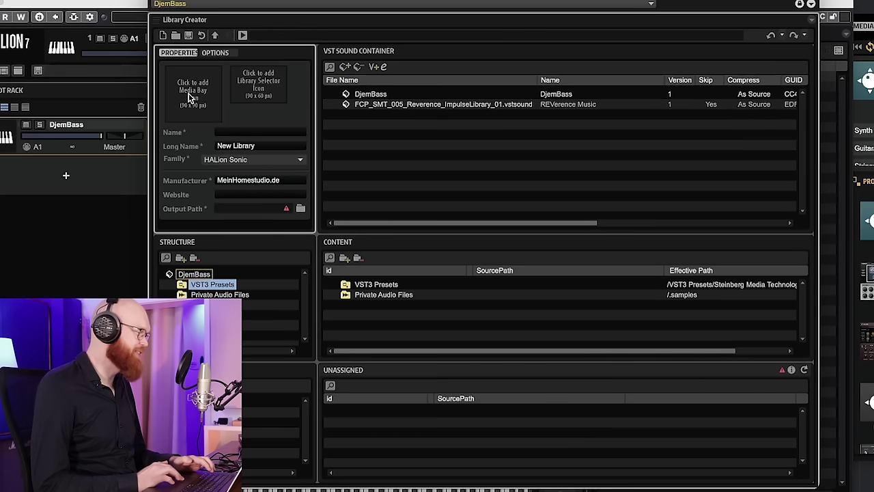
left_click(192, 97)
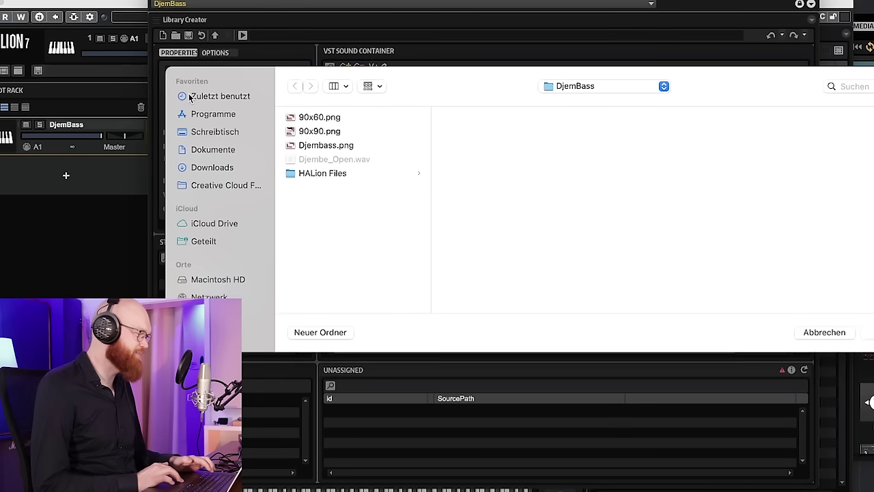
left_click(311, 132)
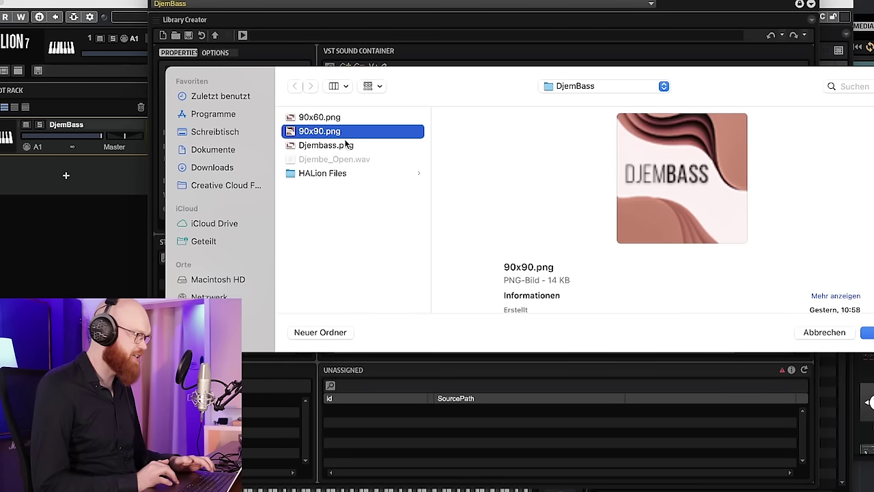
left_click(869, 333)
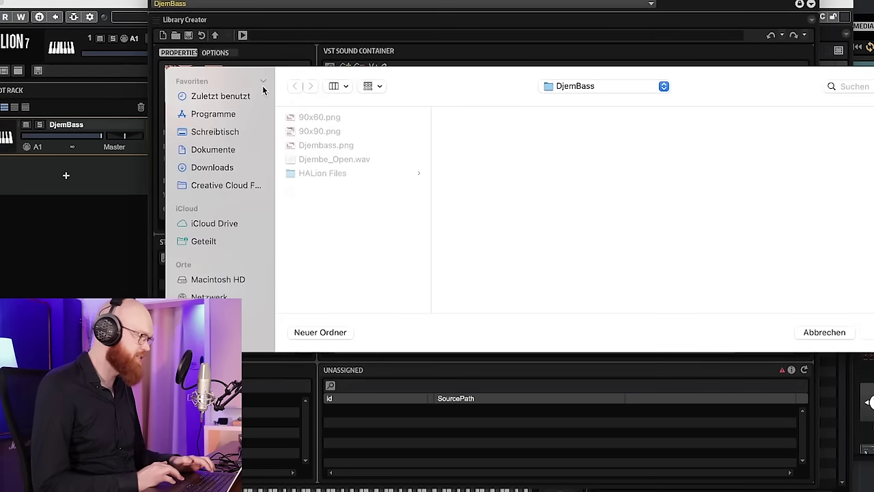
Set 90x60.png from the DjemBass folder as the library's wide picture beside the square icon
left_click(265, 98)
left_click(329, 118)
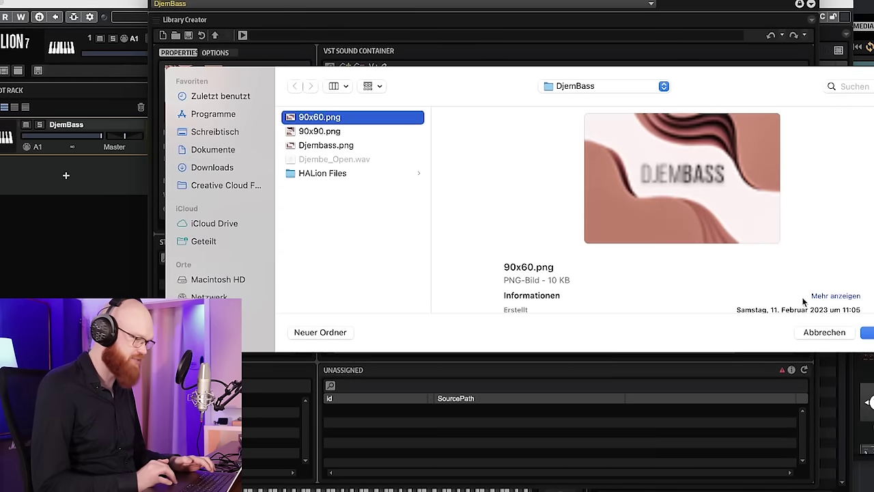
left_click(868, 332)
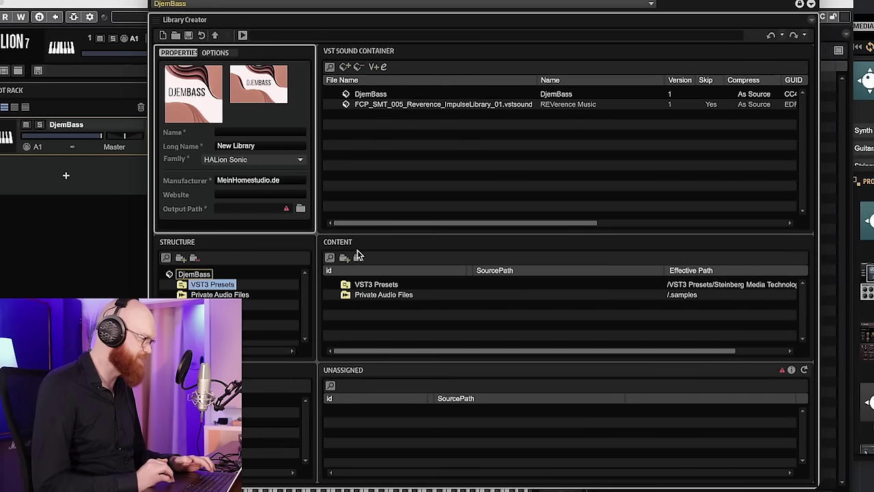
Set both the library's name and long name to DjemBass and choose HALion Sonic as its family
left_click(256, 133)
type("DjemBass")
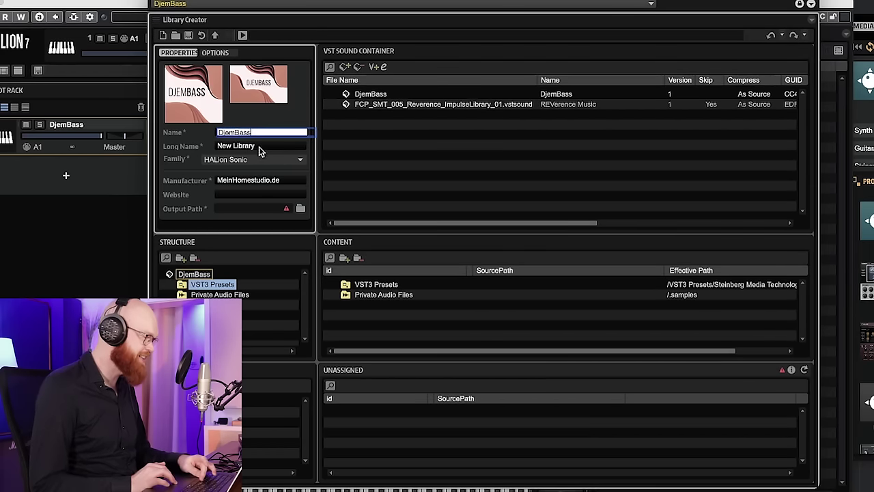
left_click(259, 147)
type("DjemBass")
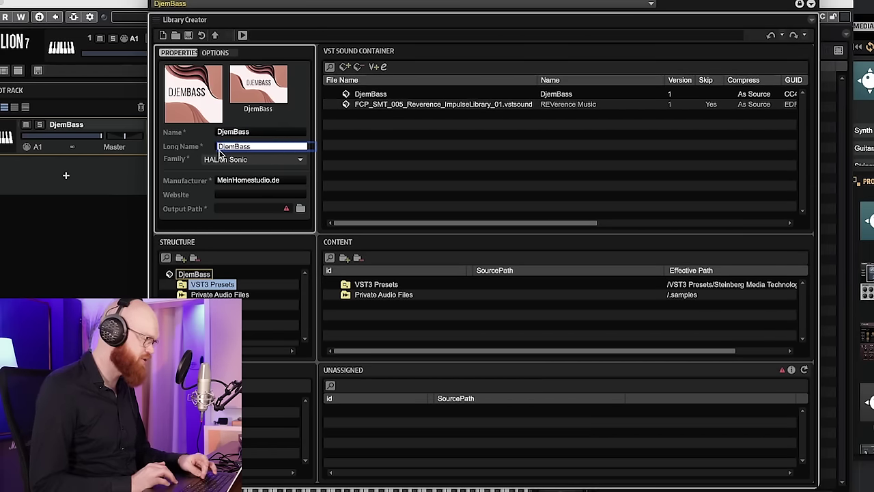
key("Return")
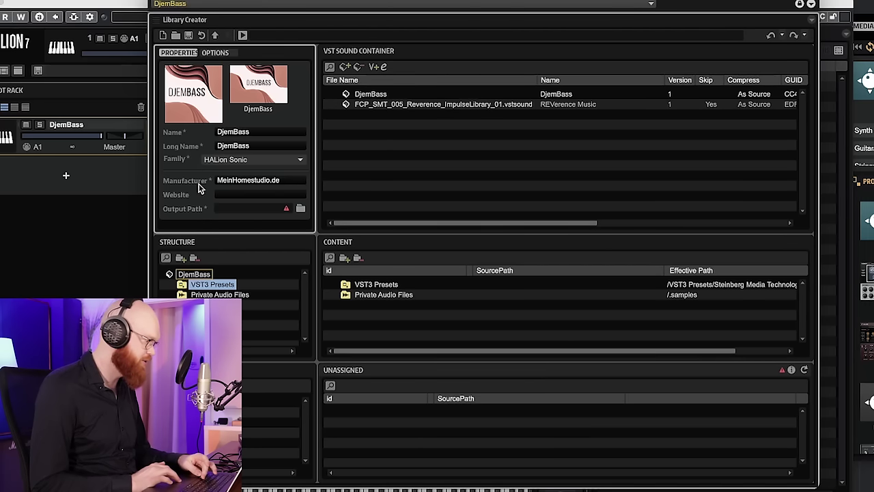
left_click(295, 162)
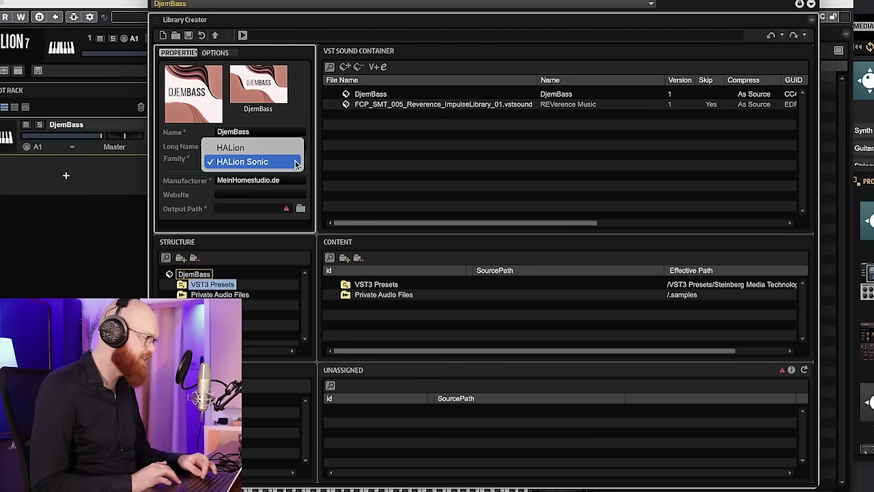
left_click(249, 163)
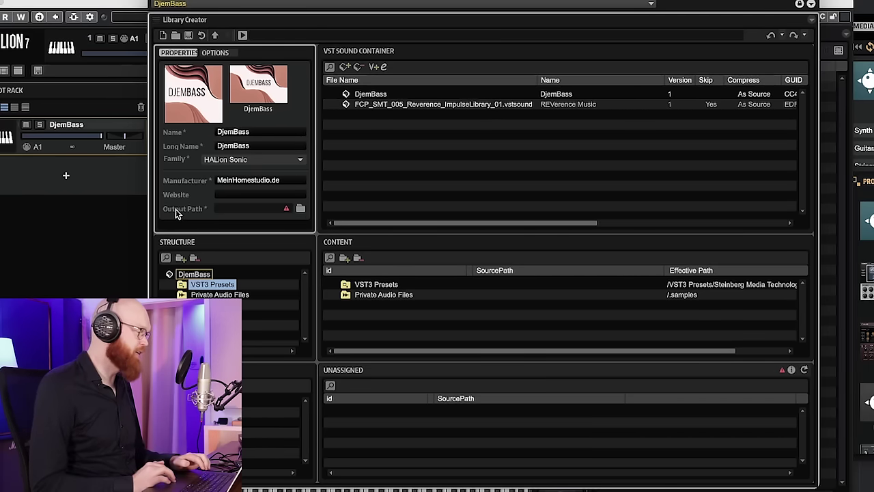
Set the library's output path to the Library Export folder inside the DjemBass folder
left_click(301, 209)
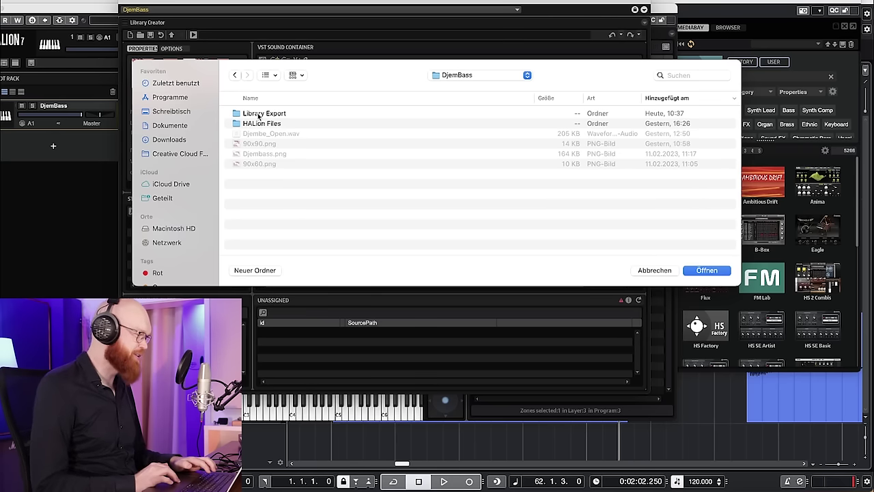
left_click(258, 114)
double_click(259, 114)
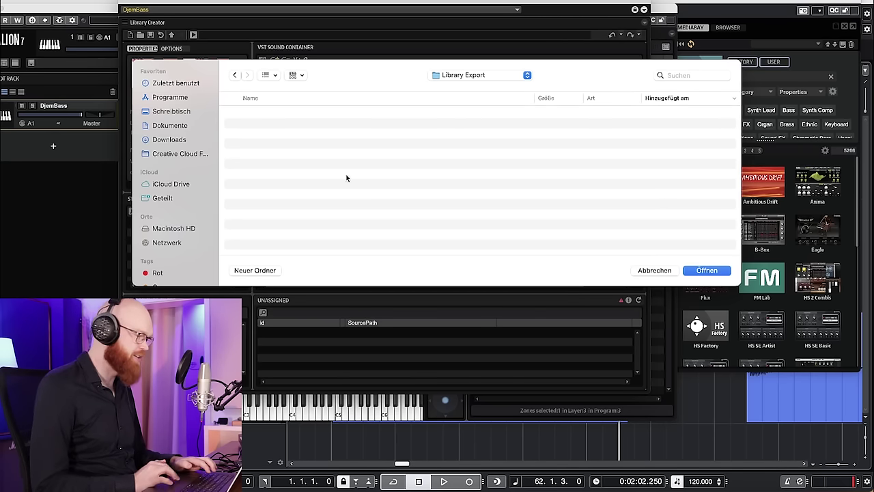
left_click(706, 270)
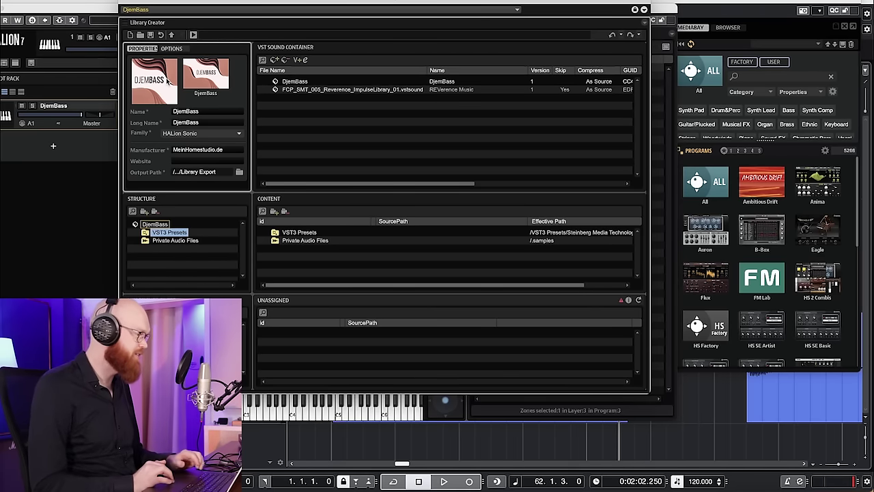
Save the library project as DjemBassLibrary.library in the DjemBass folder, build the library and dismiss the build report
left_click(151, 37)
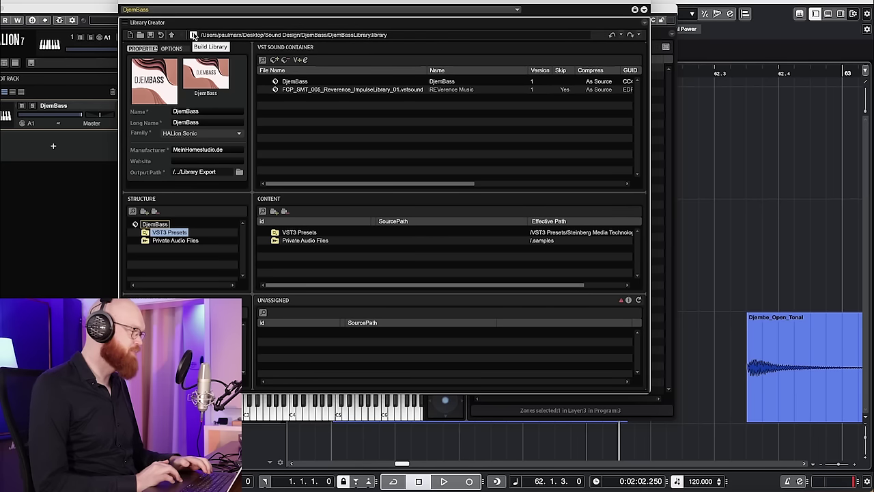
left_click(194, 36)
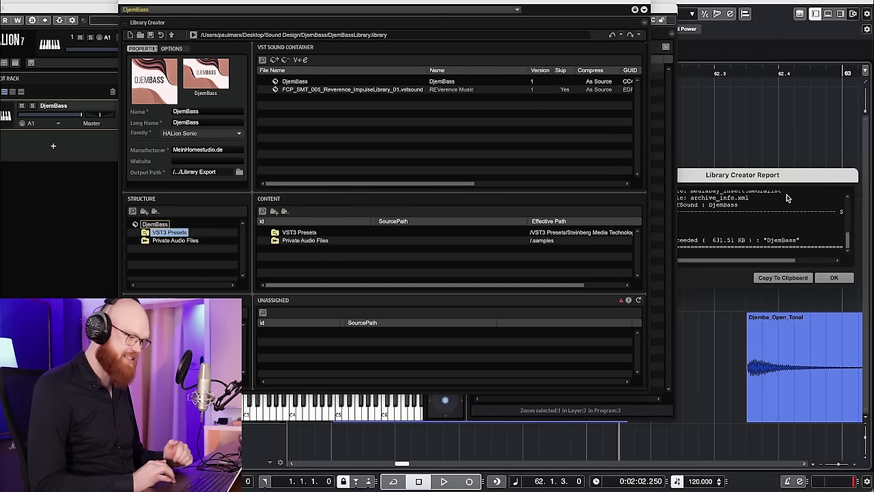
left_click_drag(761, 180, 796, 163)
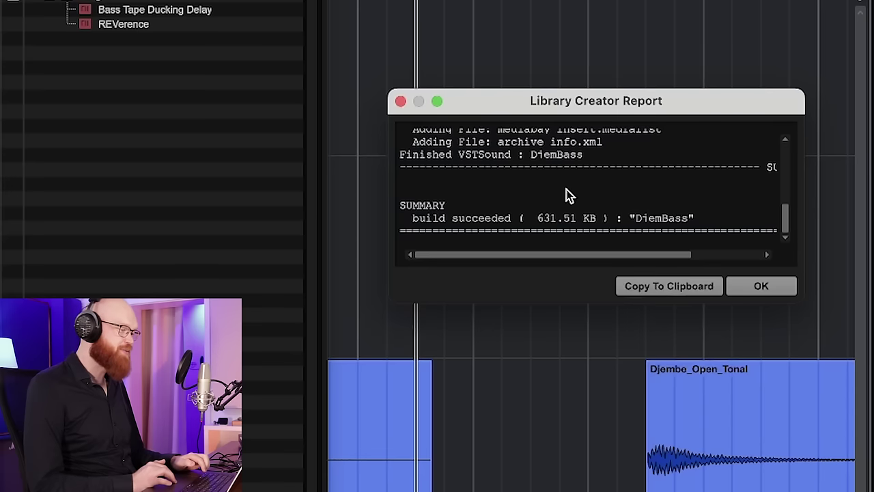
mouse_move(789, 229)
left_mouse_down()
mouse_move(788, 198)
mouse_move(789, 232)
left_mouse_up()
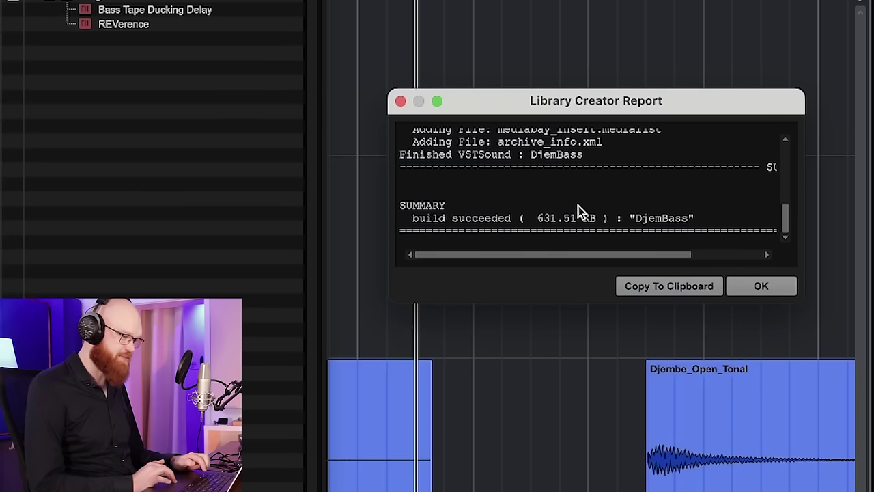
left_click(764, 293)
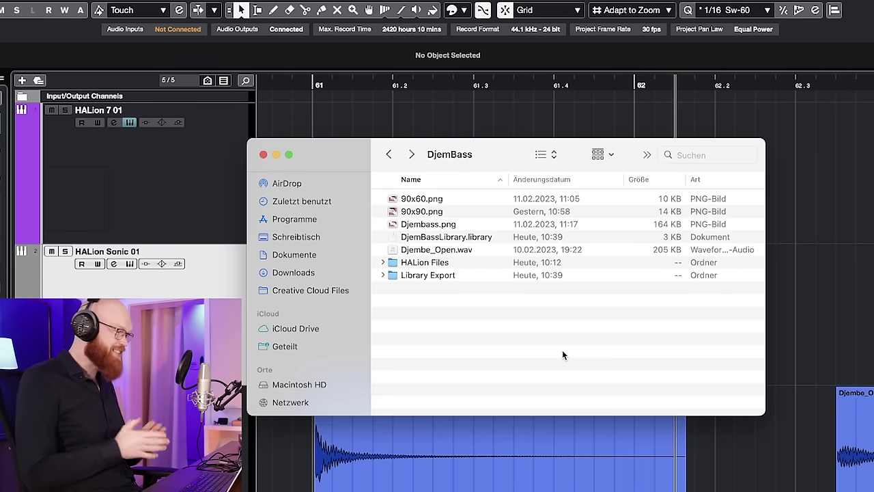
Open DjemBass.vstsound from the Library Export folder in Steinberg Library Manager and install it to the default location, keeping the installation files
double_click(429, 275)
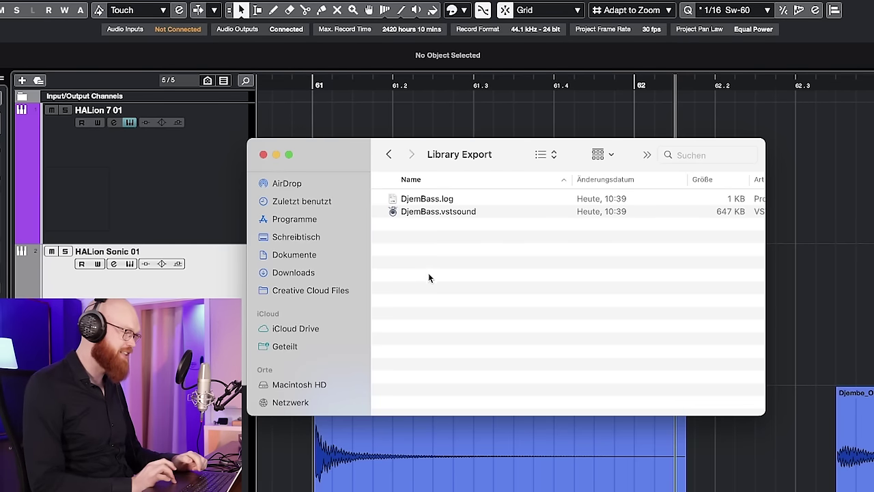
left_click(432, 214)
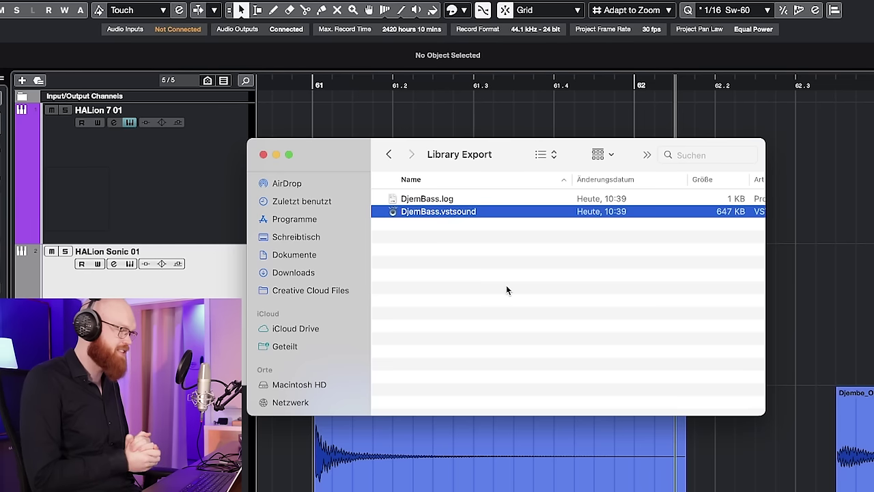
double_click(435, 214)
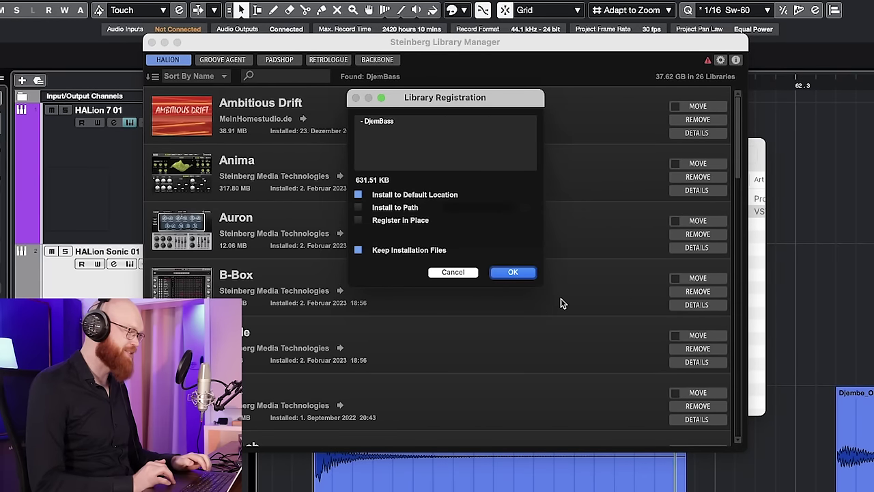
left_click(513, 274)
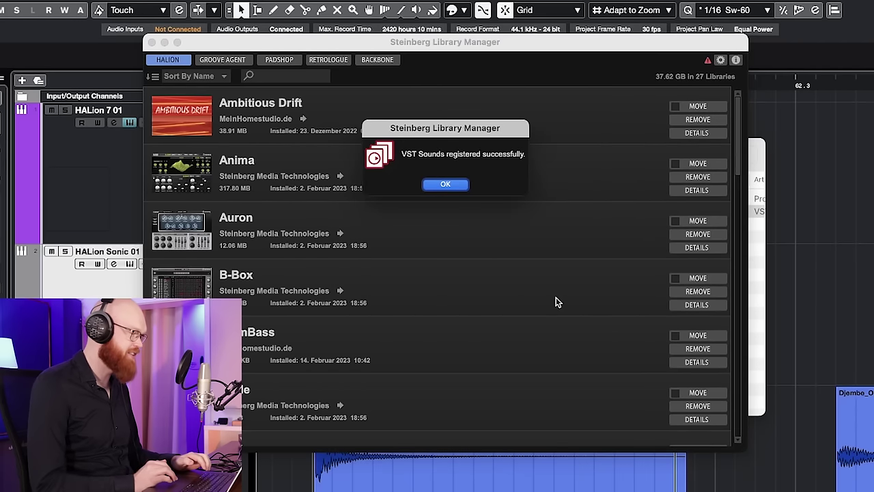
left_click(445, 187)
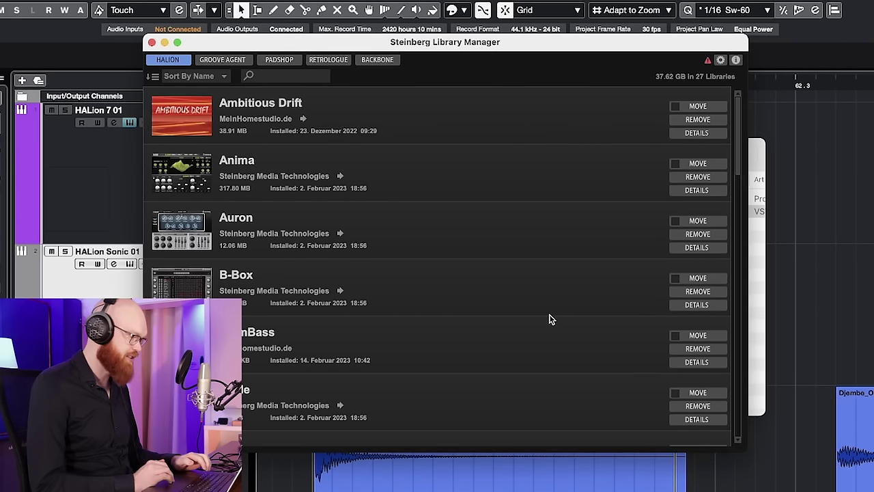
Check the DjemBass entry among the installed HALion libraries, close the Library Manager and minimize the Library Export folder window
scroll(552, 320, "down", 15)
scroll(552, 320, "up", 10)
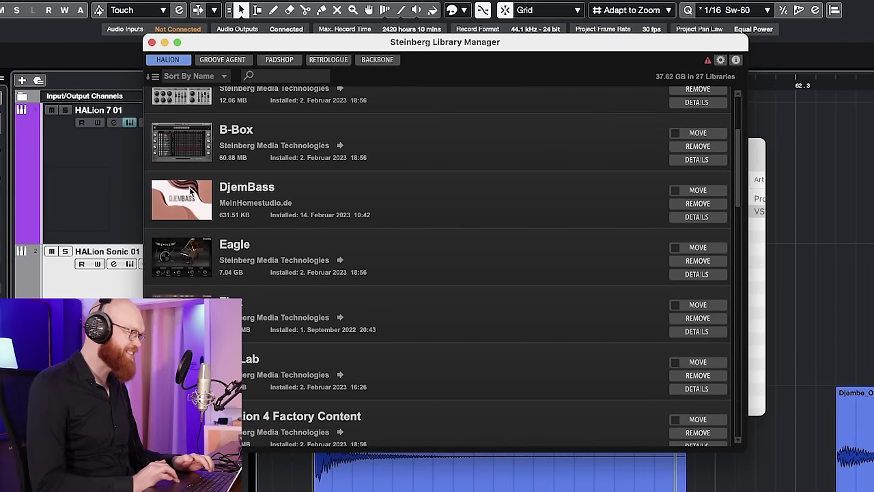
left_click(152, 43)
left_click(546, 271)
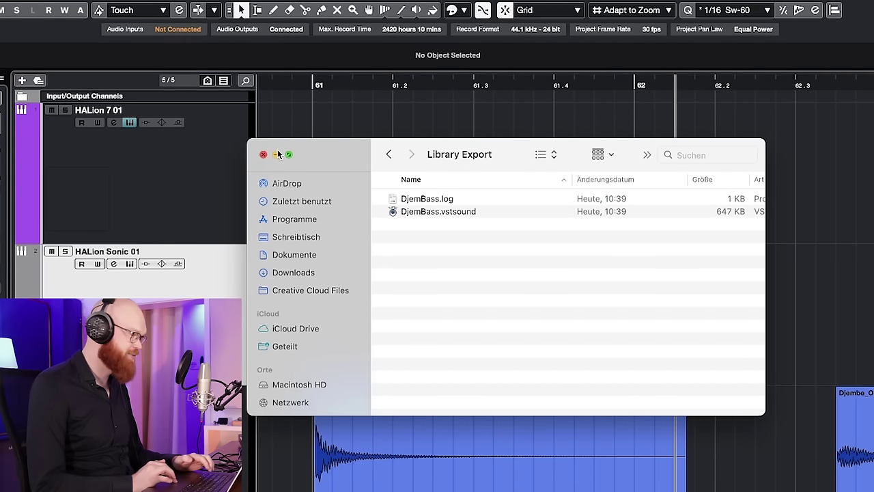
left_click(277, 154)
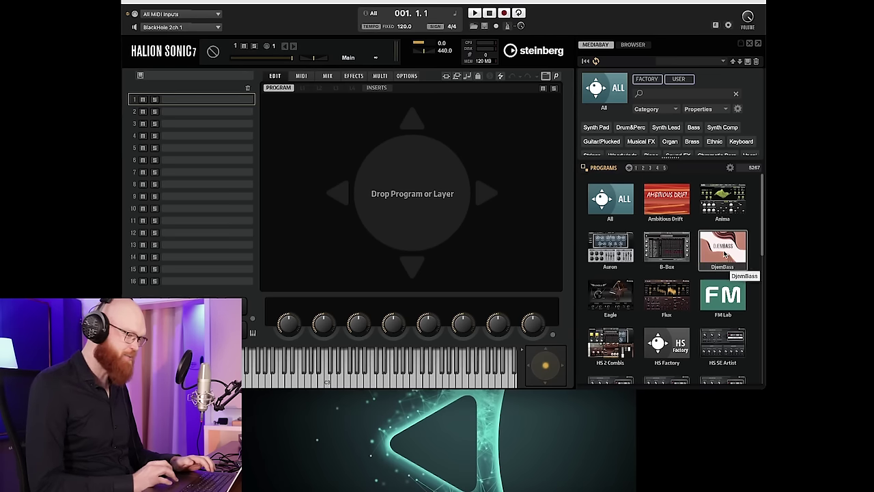
Switch to HALion Sonic 7 and load the DjemBass program from the DjemBass library
left_click(724, 249)
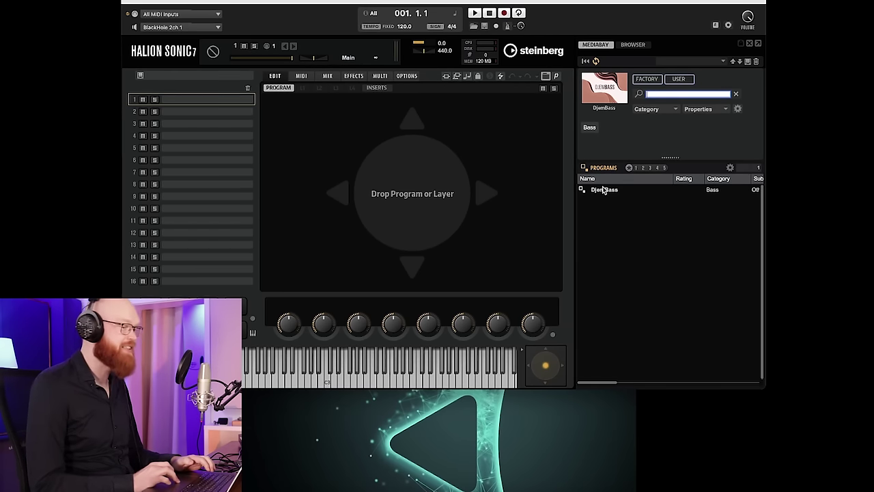
double_click(607, 191)
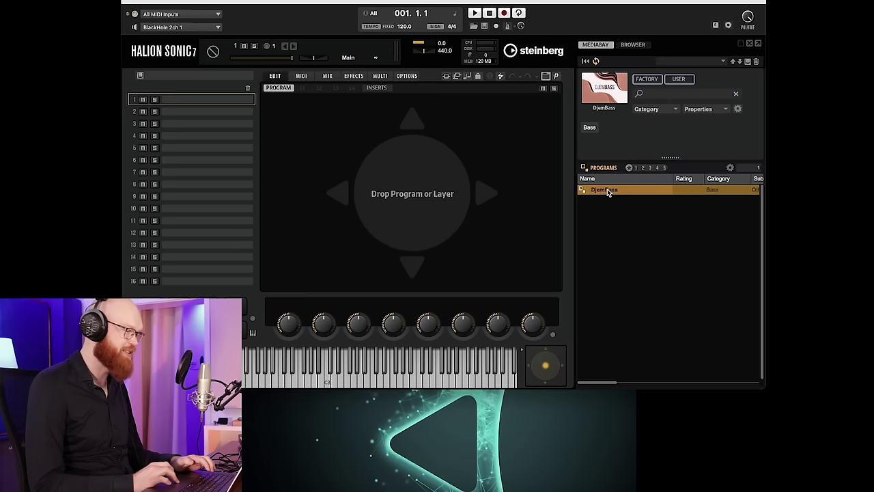